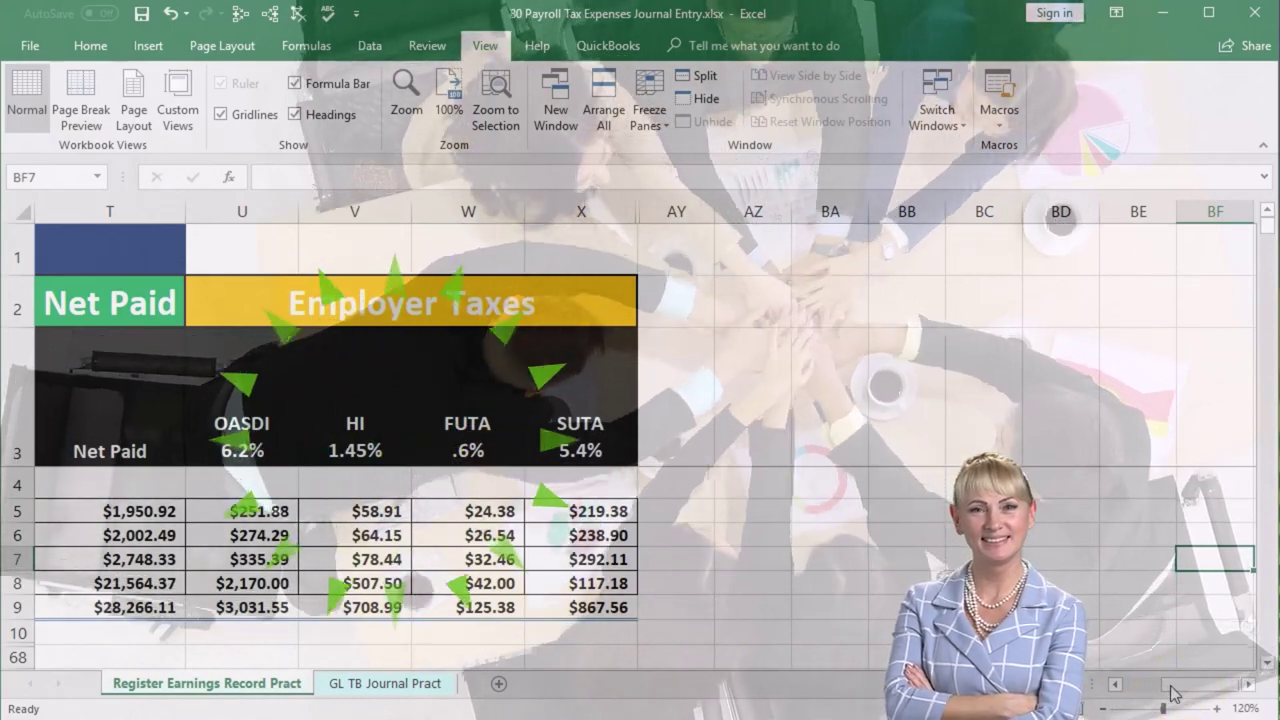
Step: Examine the Payroll Register from the earnings columns across to the deductions and net paid columns
{"action": "left_click_drag", "start_coordinate": [1173, 693], "coordinate": [1115, 690]}
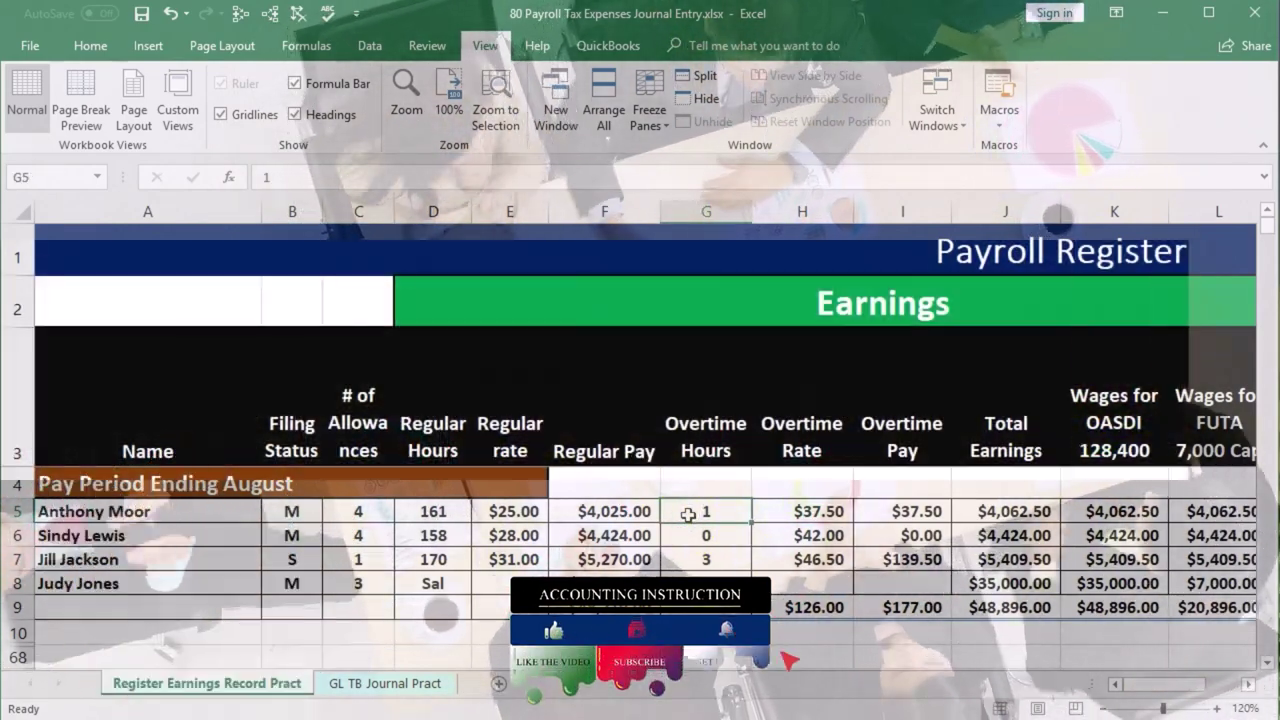
{"action": "key", "text": "Right"}
{"action": "key", "text": "Right"}
{"action": "key", "text": "Right"}
{"action": "key", "text": "Right"}
{"action": "key", "text": "Right"}
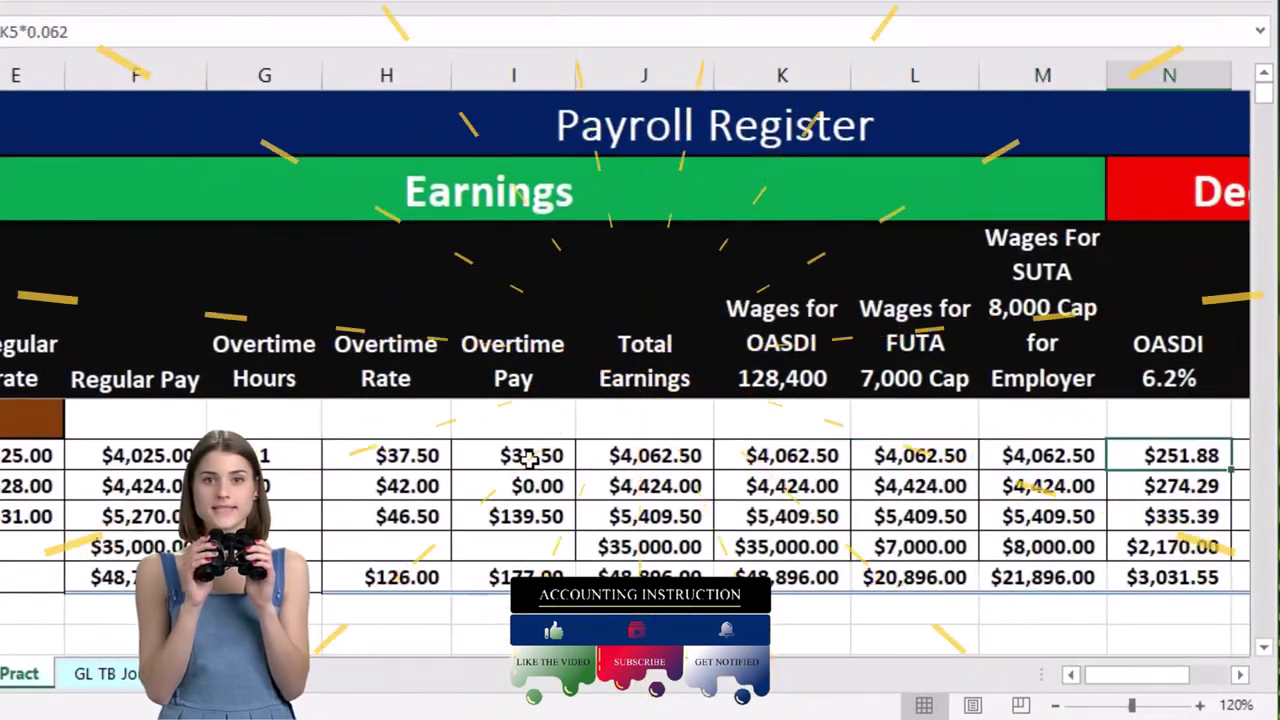
{"action": "key", "text": "Right"}
{"action": "key", "text": "Right"}
{"action": "key", "text": "Right"}
{"action": "key", "text": "Right"}
{"action": "key", "text": "Right"}
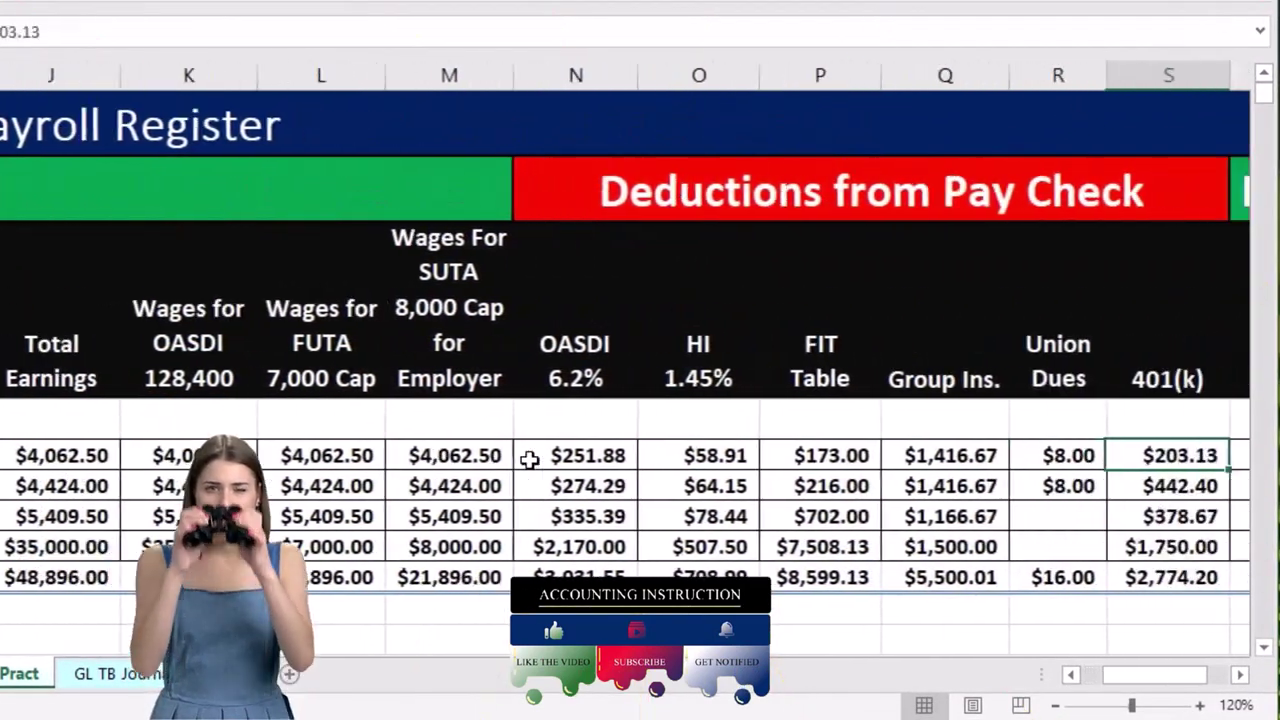
{"action": "key", "text": "Right"}
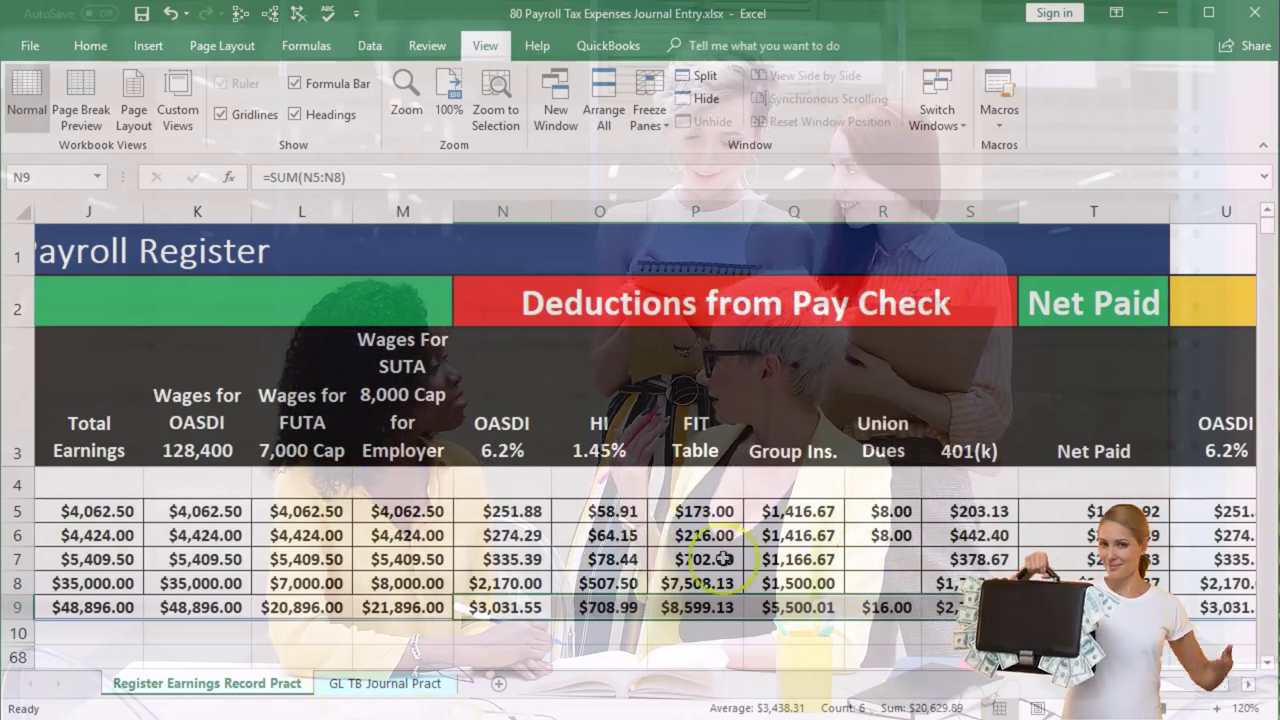
Step: Review the OASDI, HI and FIT deduction headings against the Net Paid column and the Total Earnings total
{"action": "left_click_drag", "start_coordinate": [504, 427], "coordinate": [564, 428]}
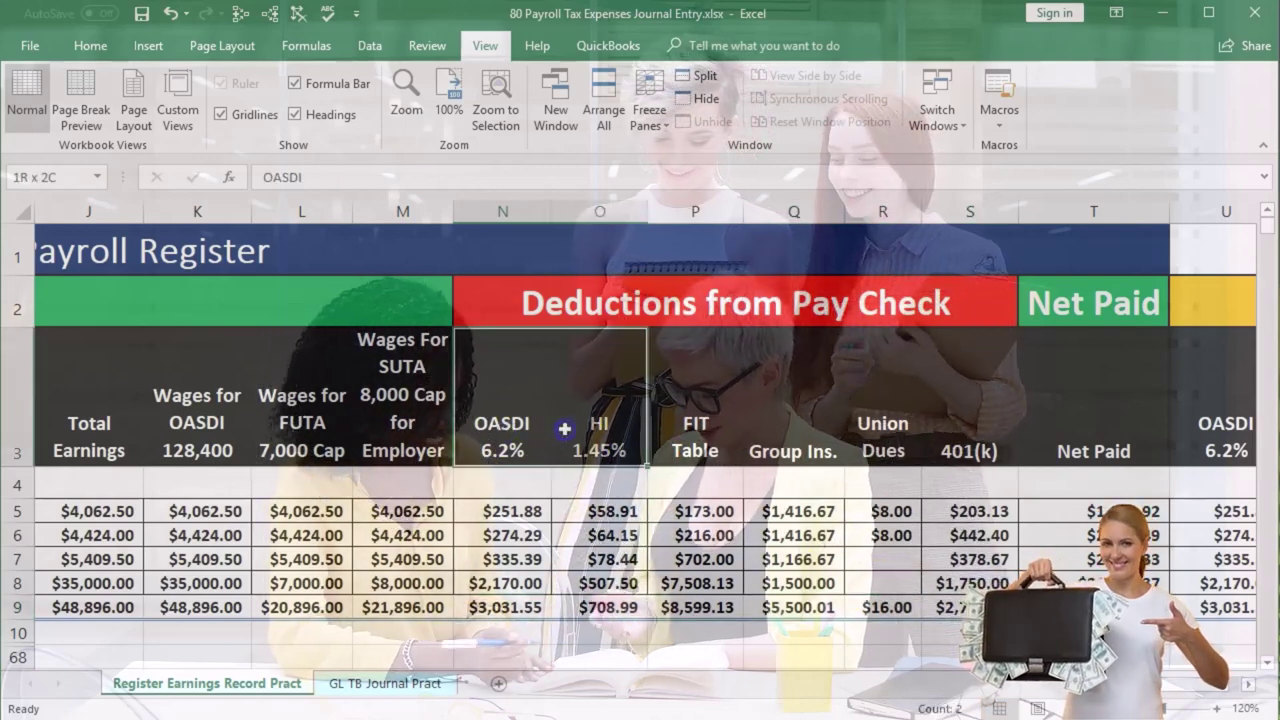
{"action": "left_click_drag", "start_coordinate": [646, 439], "coordinate": [663, 440]}
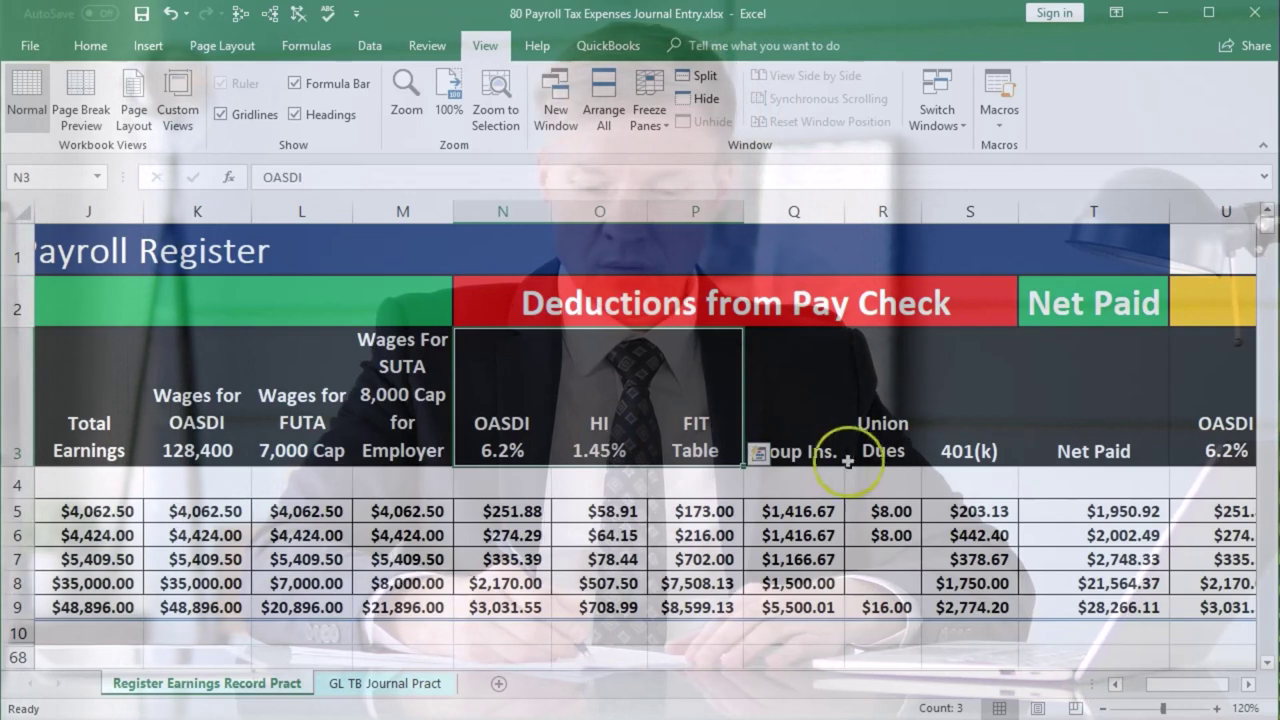
{"action": "left_click", "coordinate": [1055, 455]}
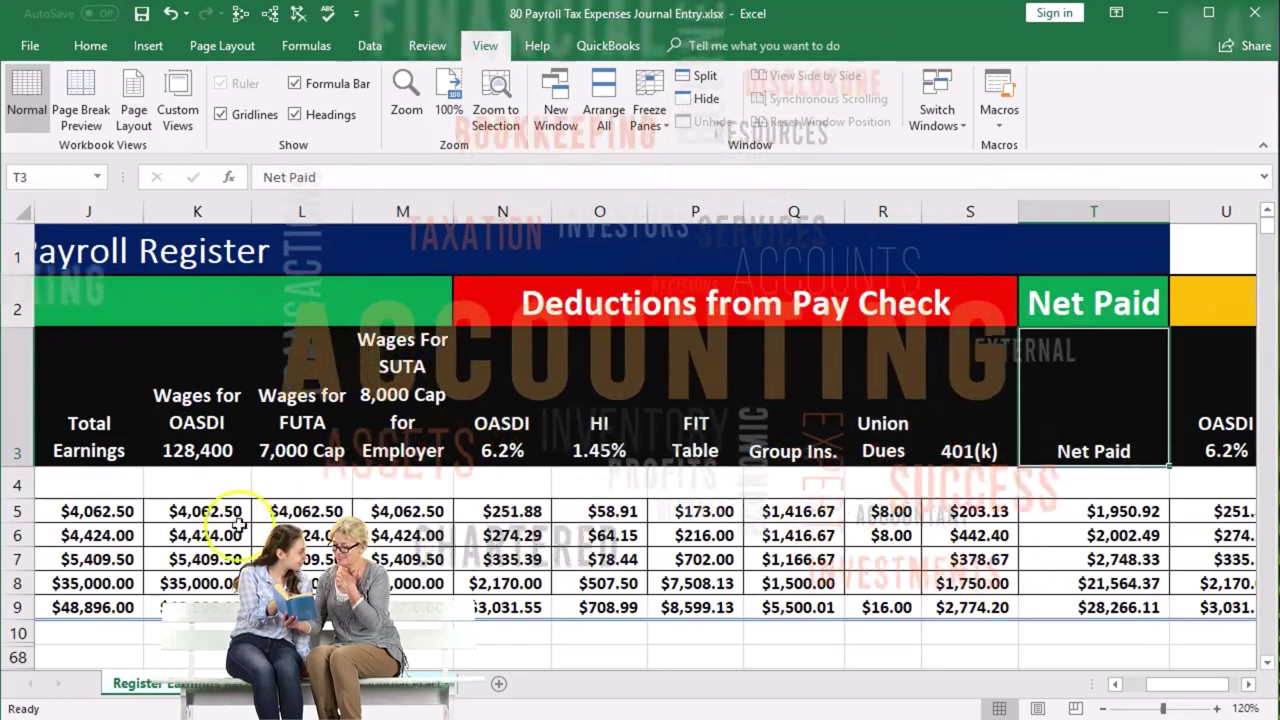
{"action": "left_click", "coordinate": [113, 535]}
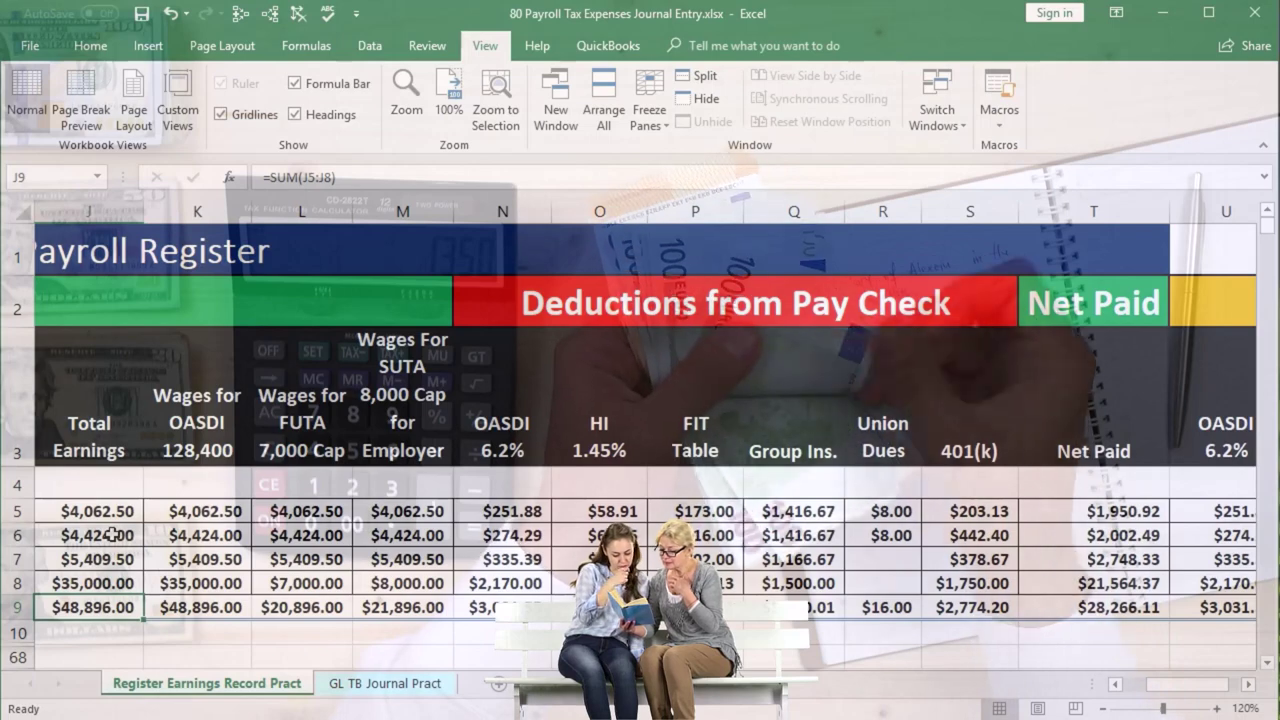
{"action": "left_click", "coordinate": [493, 408]}
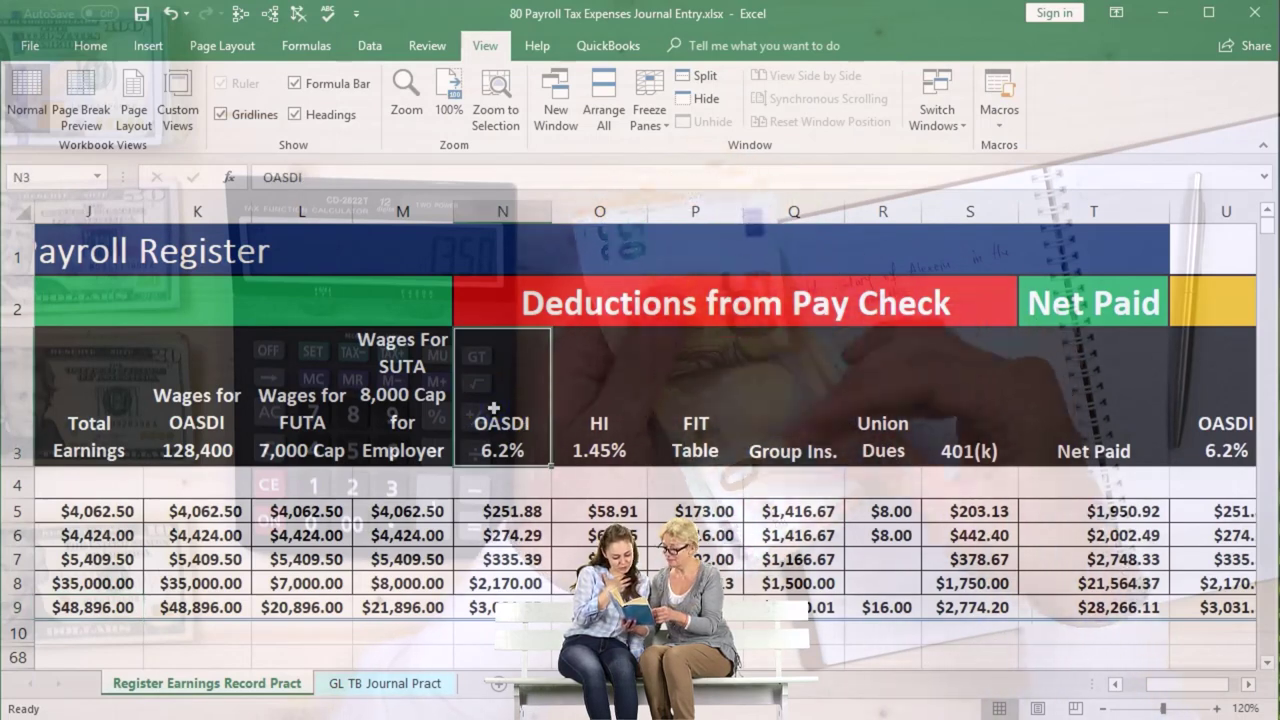
{"action": "left_click", "coordinate": [88, 603]}
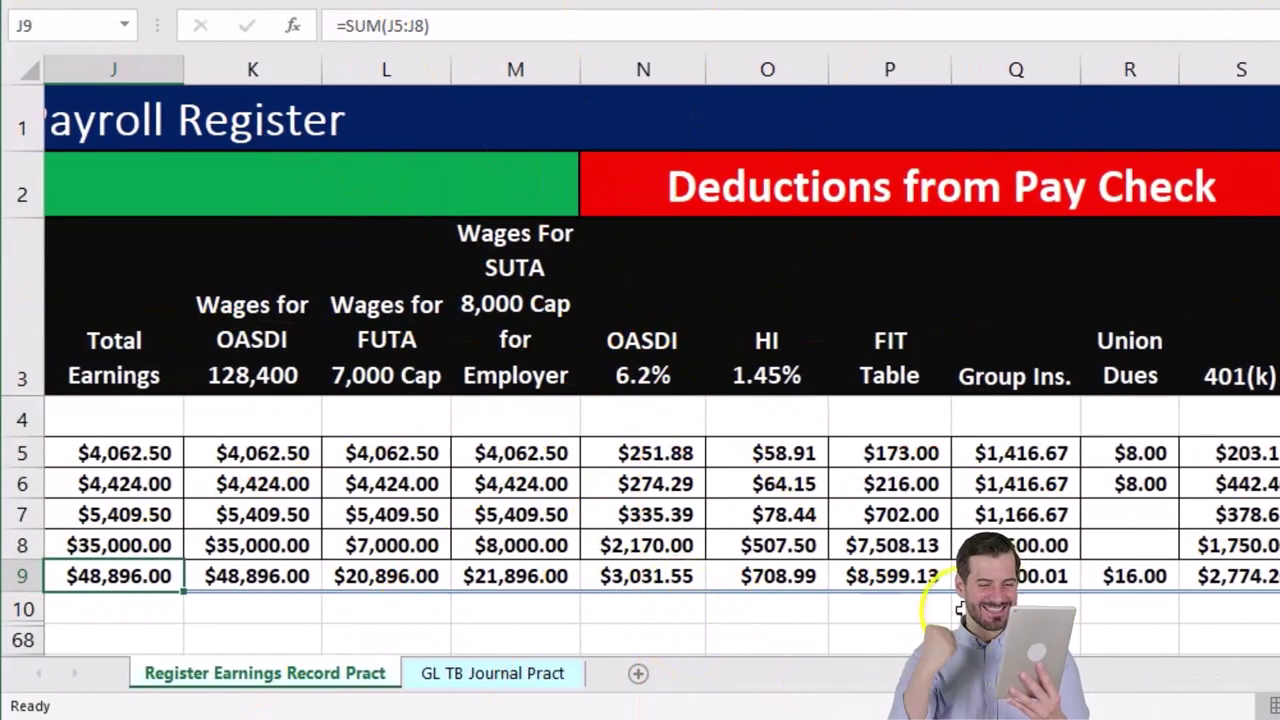
Step: Follow the register's totals row to the Employer Taxes section and examine the OASDI, HI, FUTA and SUTA headings
{"action": "left_click", "coordinate": [1193, 578]}
{"action": "key", "text": "Right"}
{"action": "key", "text": "Right"}
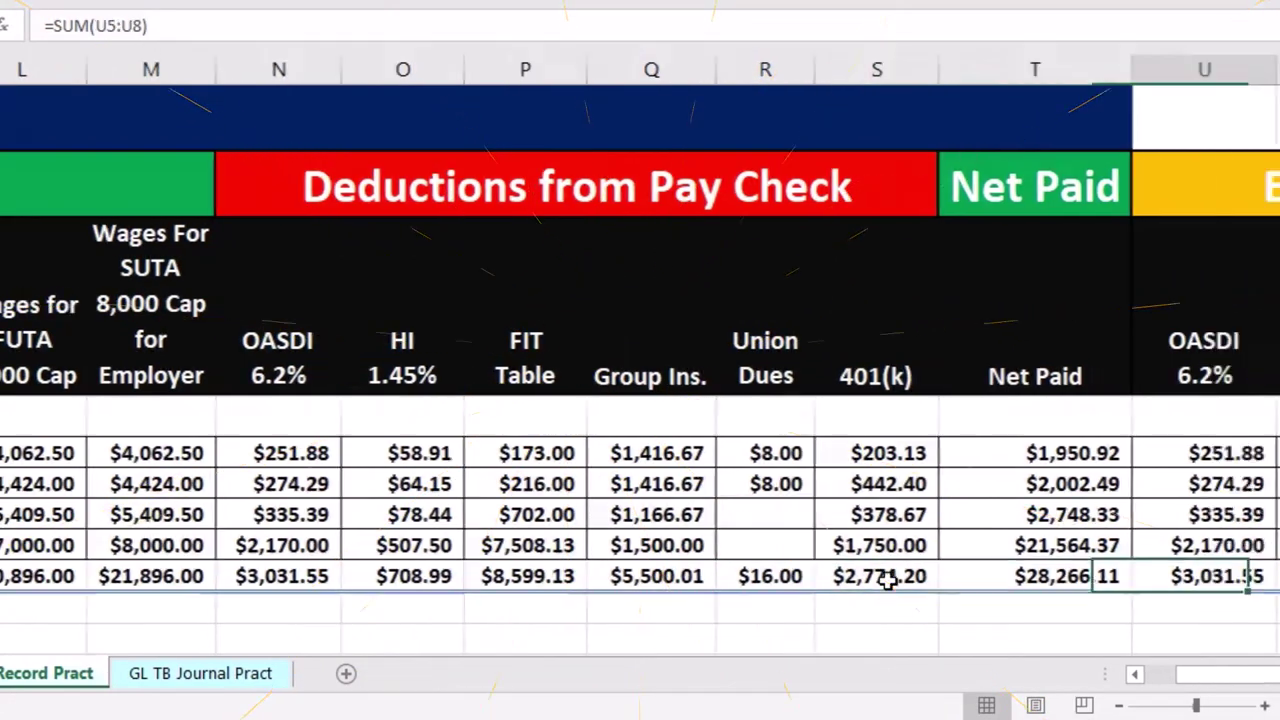
{"action": "key", "text": "Right"}
{"action": "key", "text": "Right"}
{"action": "key", "text": "Right"}
{"action": "key", "text": "Right"}
{"action": "key", "text": "Right"}
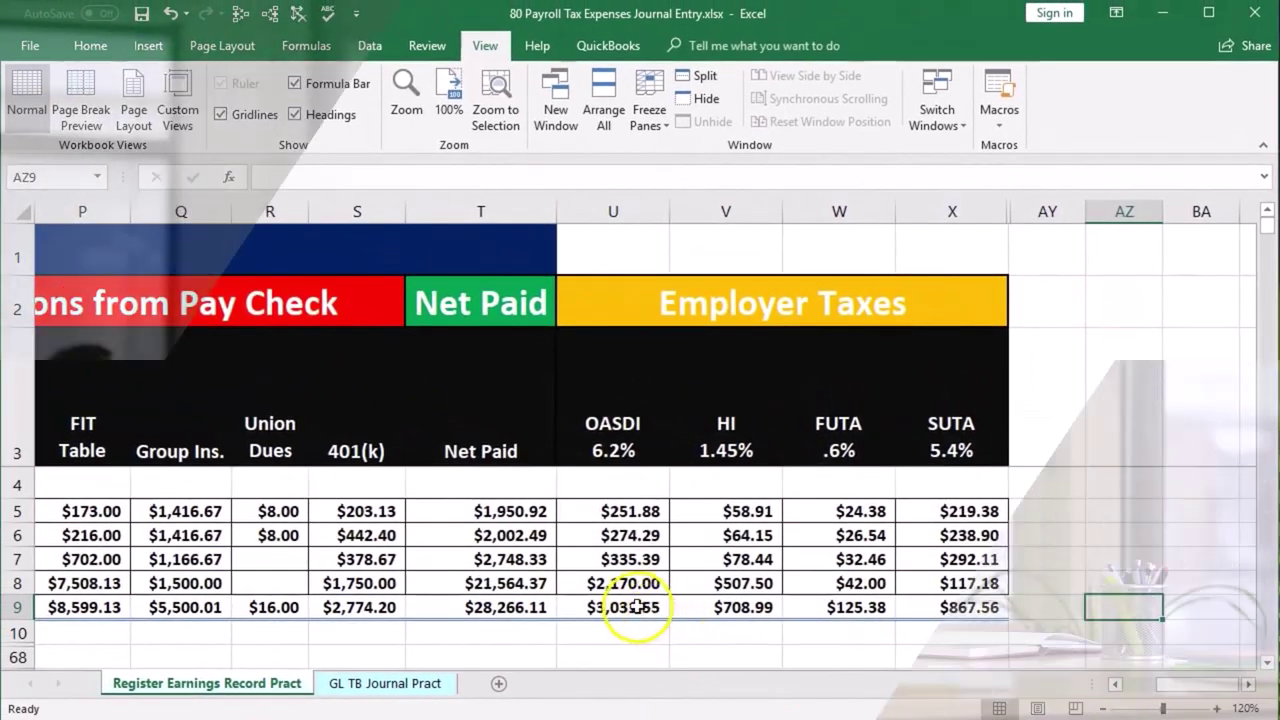
{"action": "left_click", "coordinate": [630, 442]}
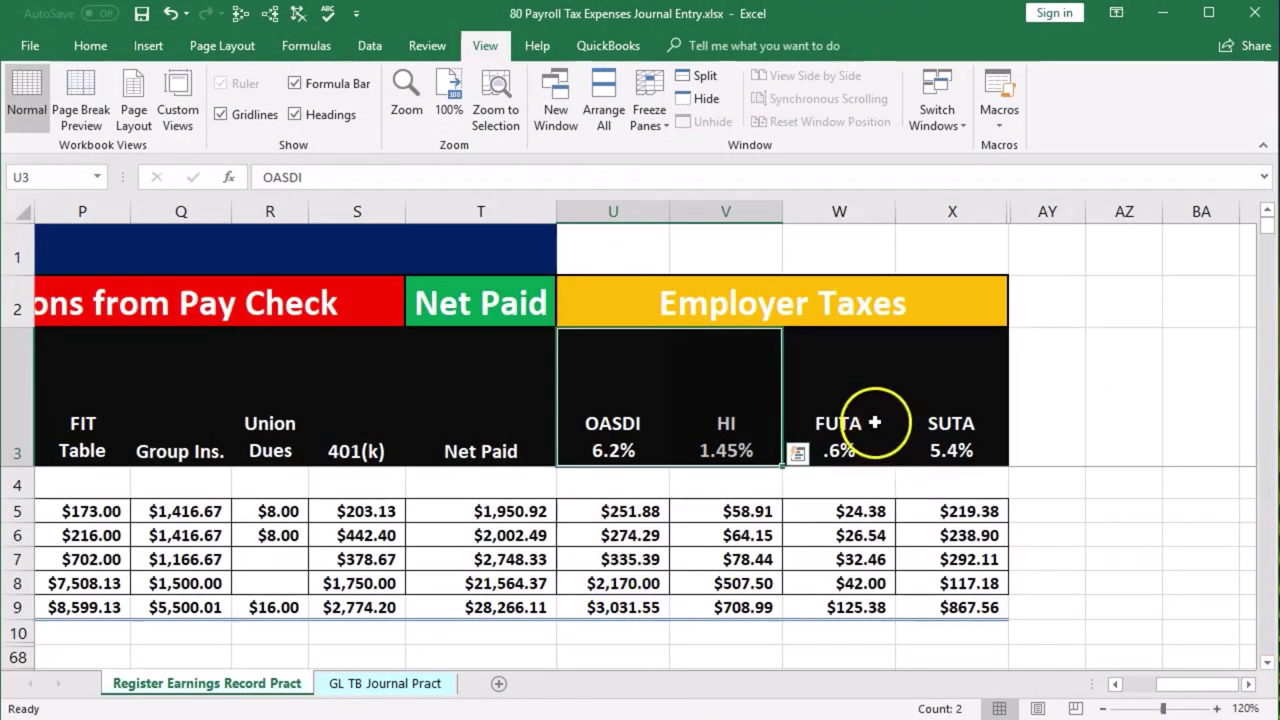
{"action": "left_click_drag", "start_coordinate": [940, 430], "coordinate": [938, 445]}
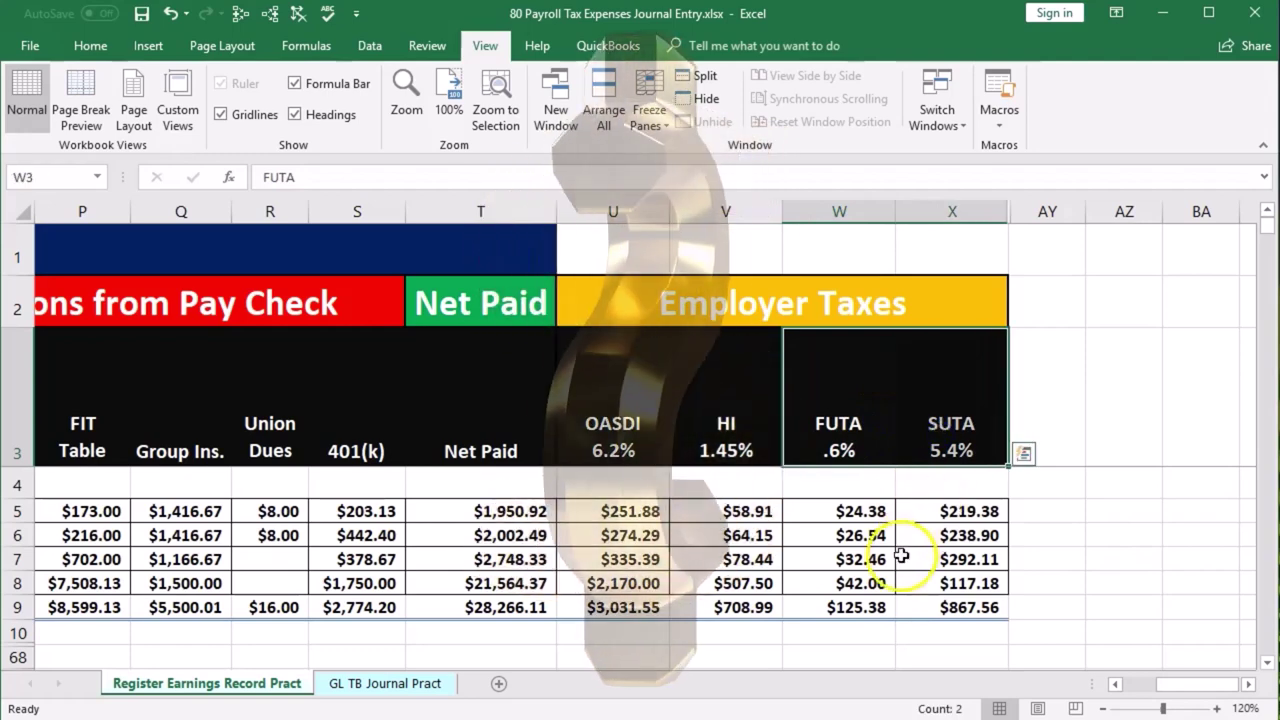
{"action": "left_click", "coordinate": [866, 452]}
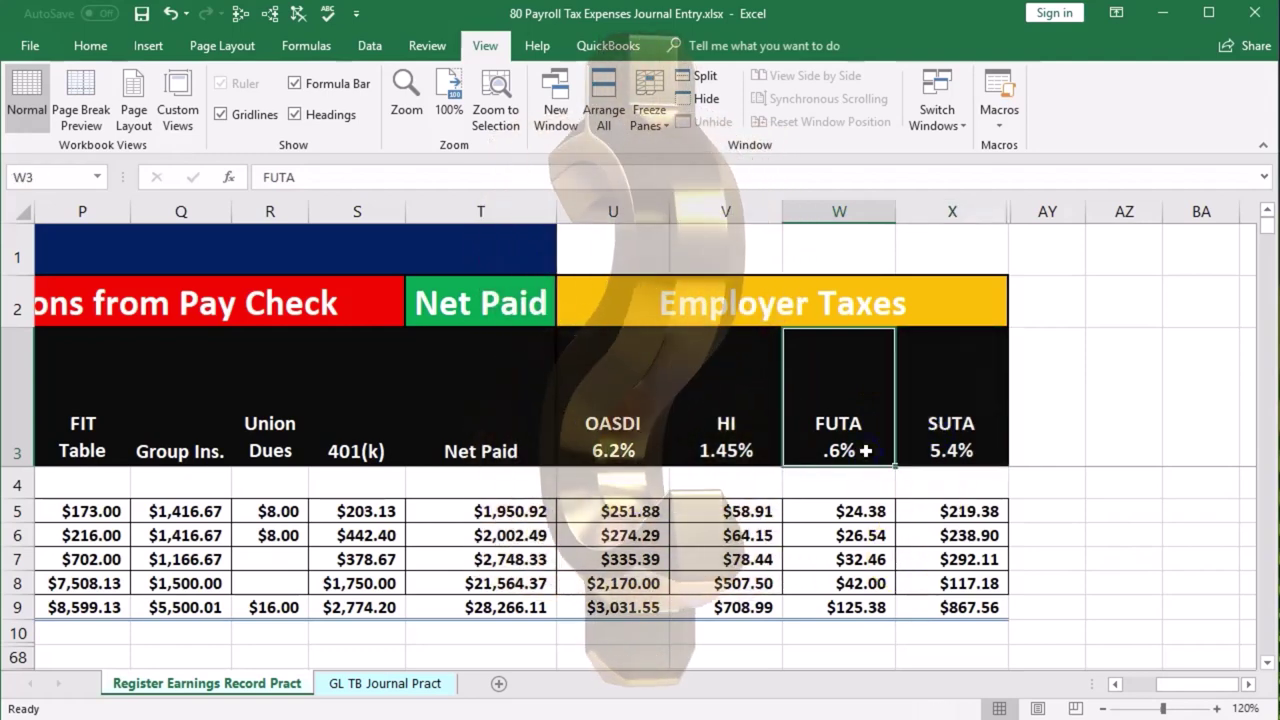
{"action": "left_click", "coordinate": [945, 432]}
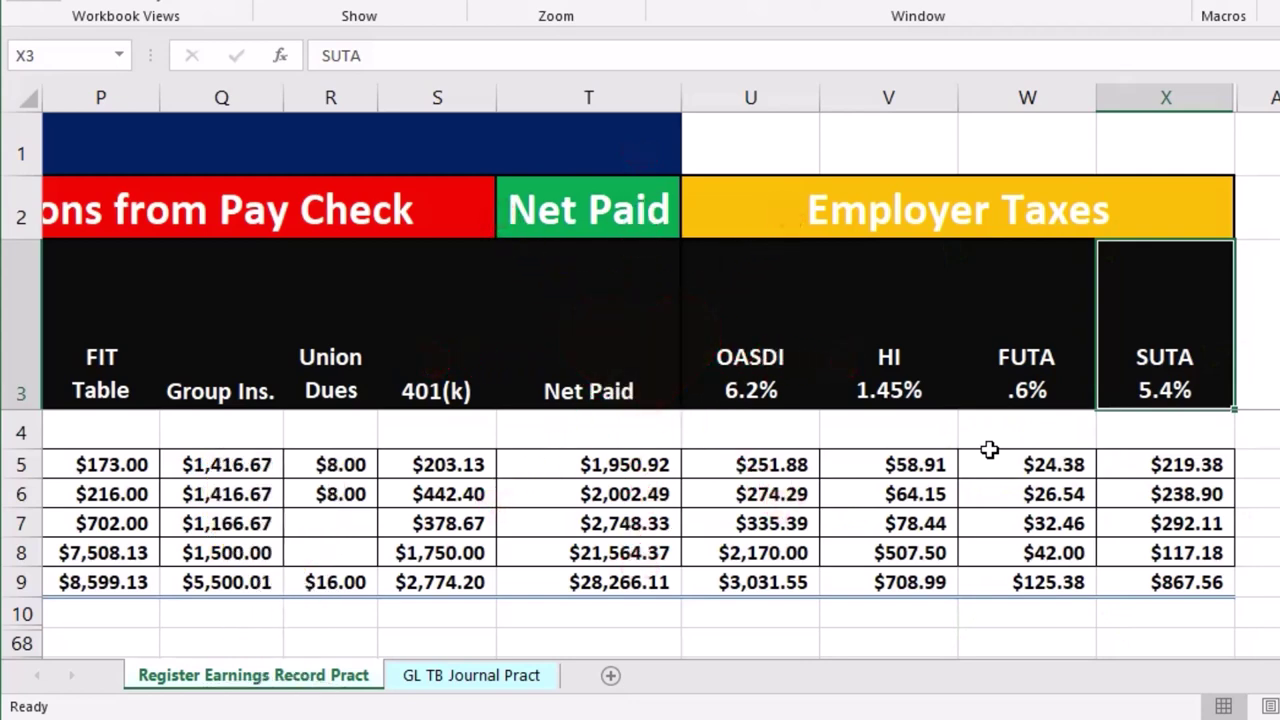
Step: Compare the Net Paid total with the four employer tax totals in U9:X9 and read their combined sum
{"action": "left_click", "coordinate": [597, 590]}
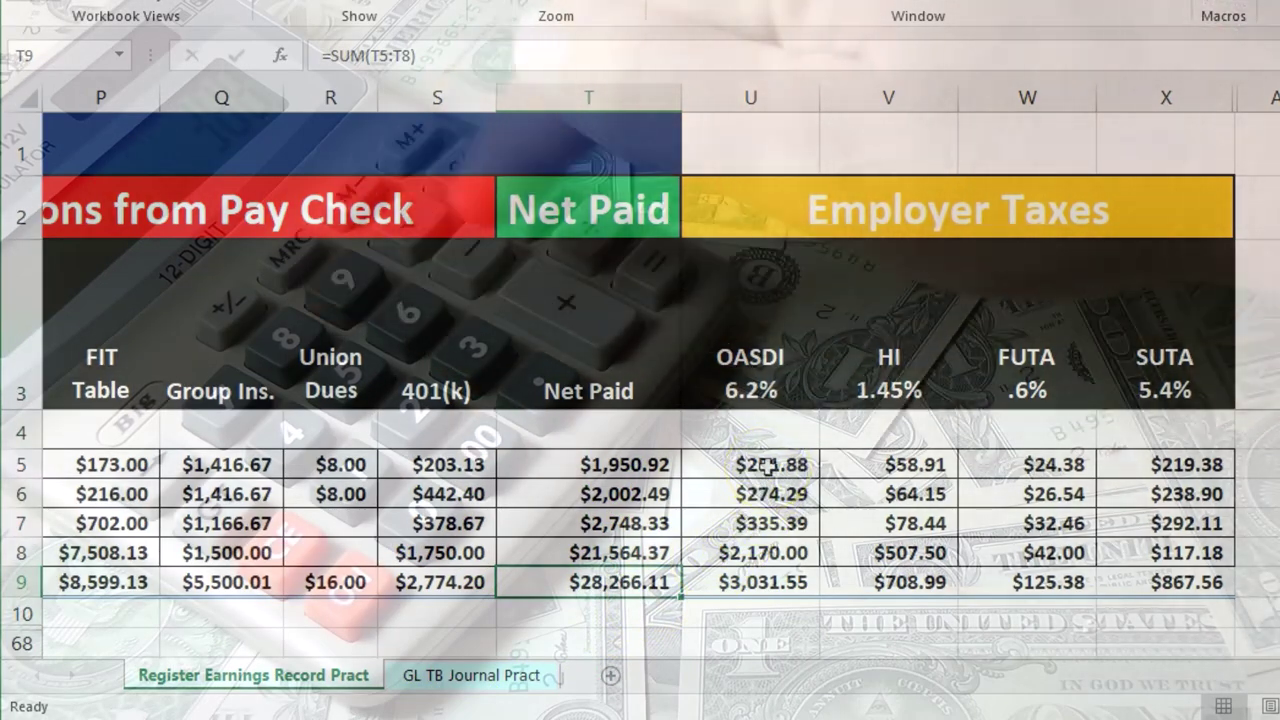
{"action": "left_click", "coordinate": [787, 617]}
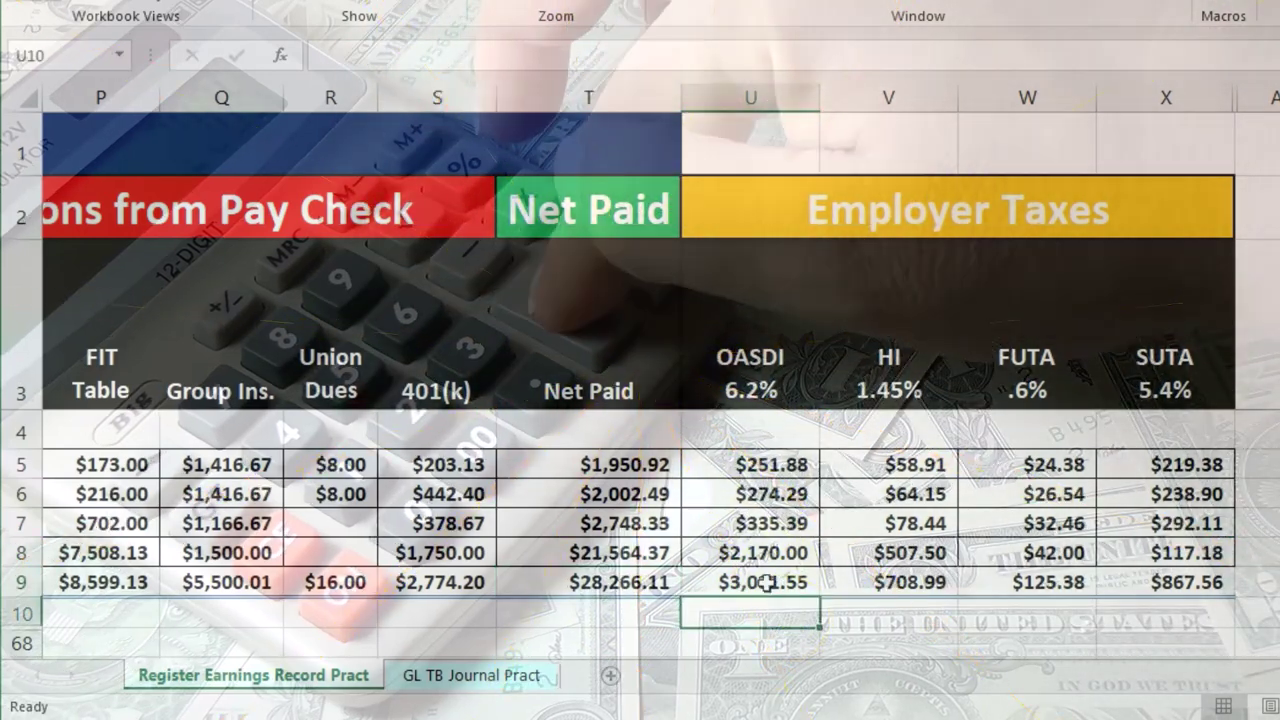
{"action": "left_click_drag", "start_coordinate": [770, 582], "coordinate": [1153, 581]}
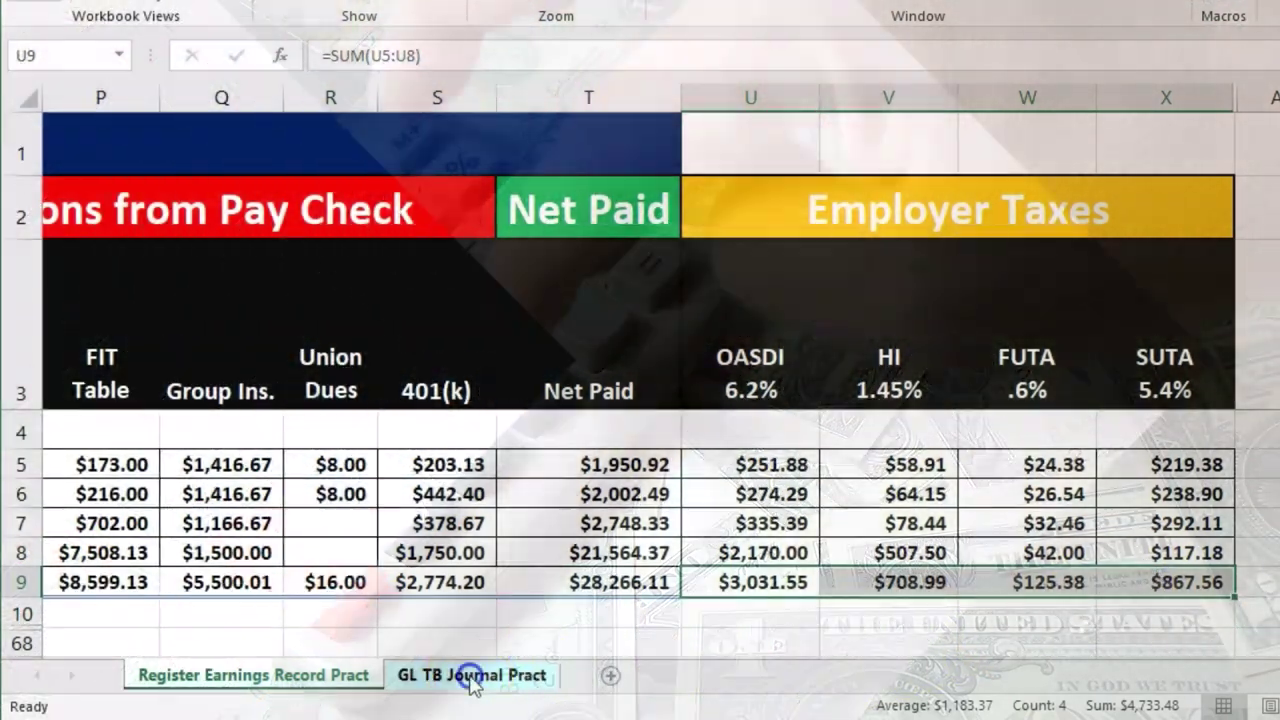
Step: Open the GL TB Journal Pract sheet and review the first payroll entry and Salaries & Wages Expense in the trial balance
{"action": "left_click", "coordinate": [466, 678]}
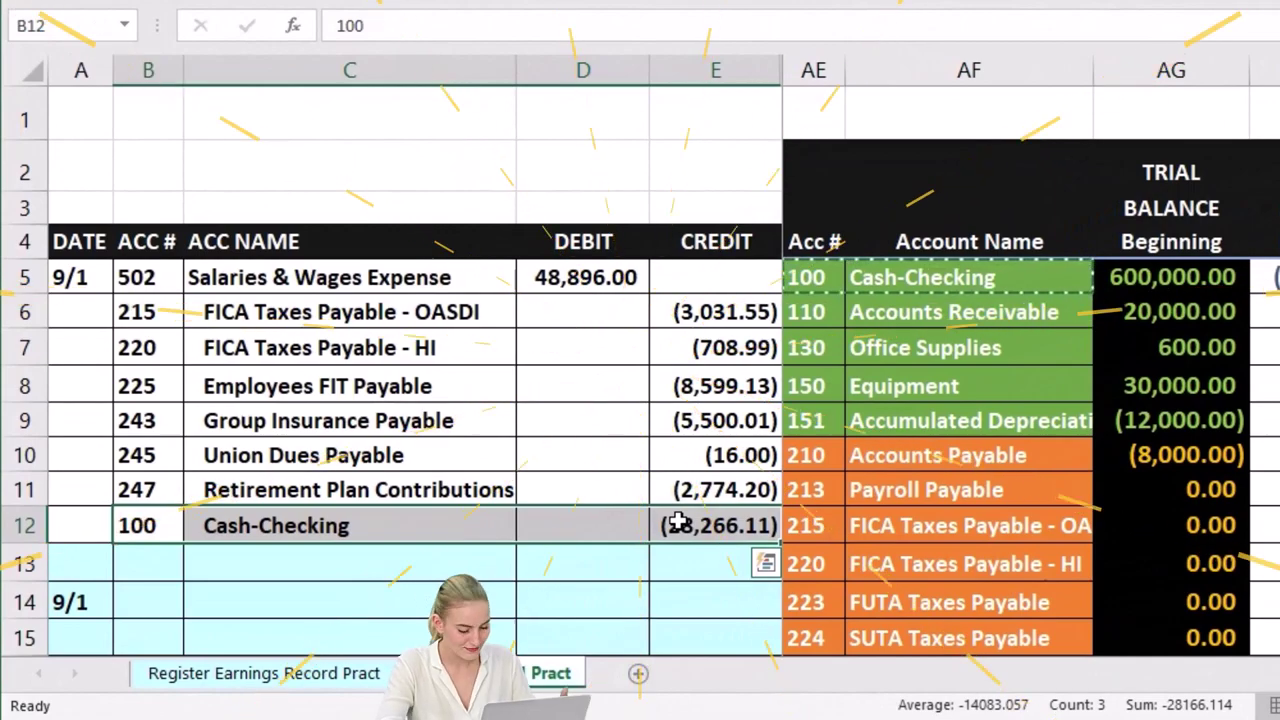
{"action": "scroll", "coordinate": [678, 521], "scroll_direction": "down", "scroll_amount": 1}
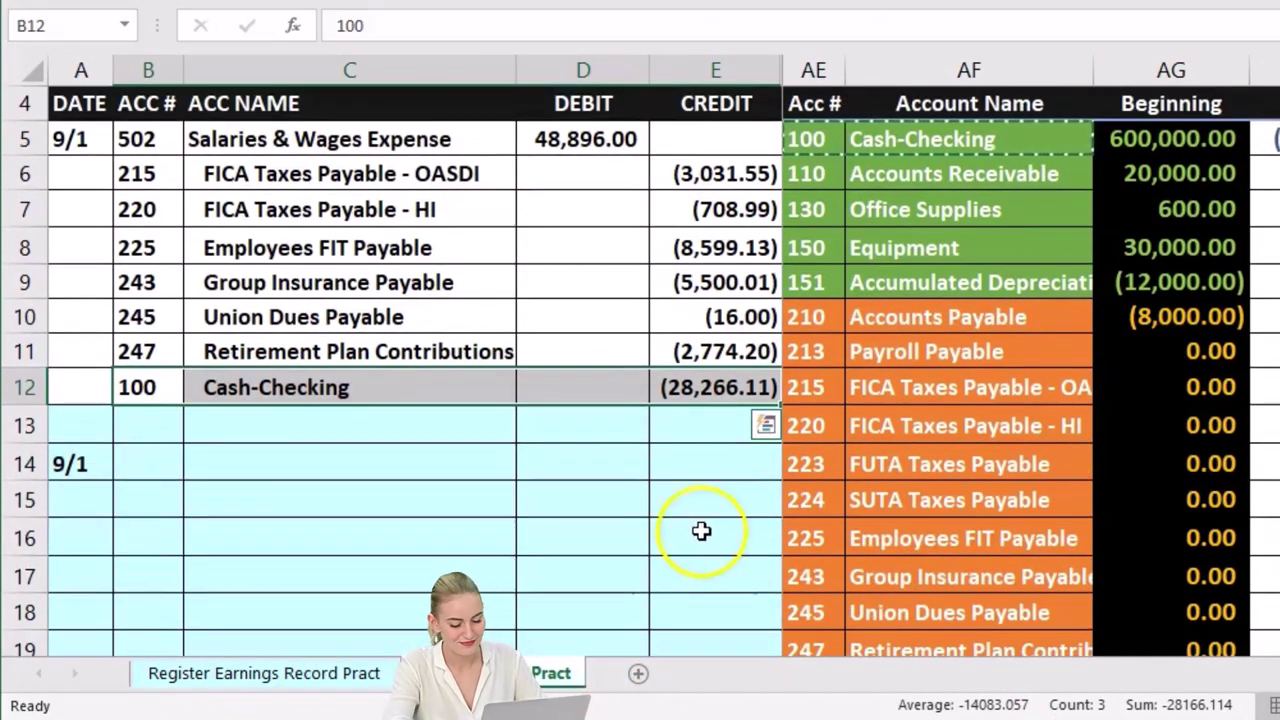
{"action": "scroll", "coordinate": [701, 531], "scroll_direction": "down", "scroll_amount": 2}
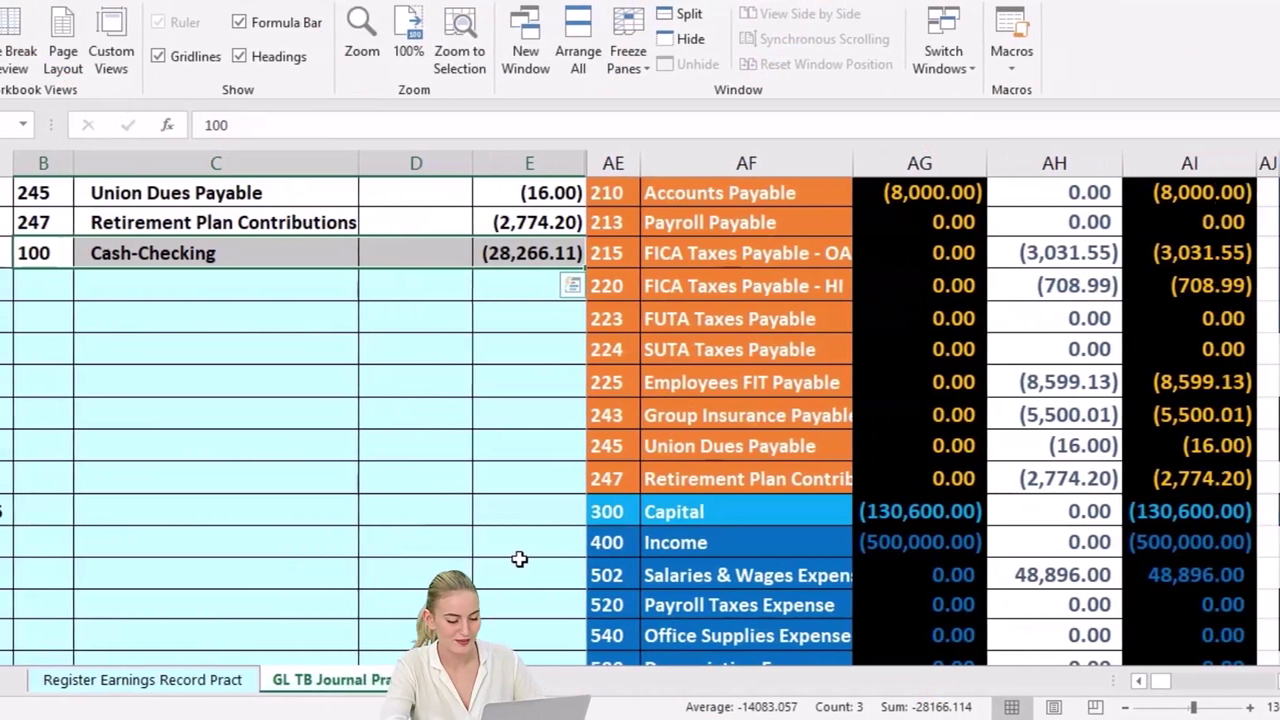
{"action": "scroll", "coordinate": [603, 558], "scroll_direction": "down", "scroll_amount": 1}
{"action": "left_click", "coordinate": [1140, 481]}
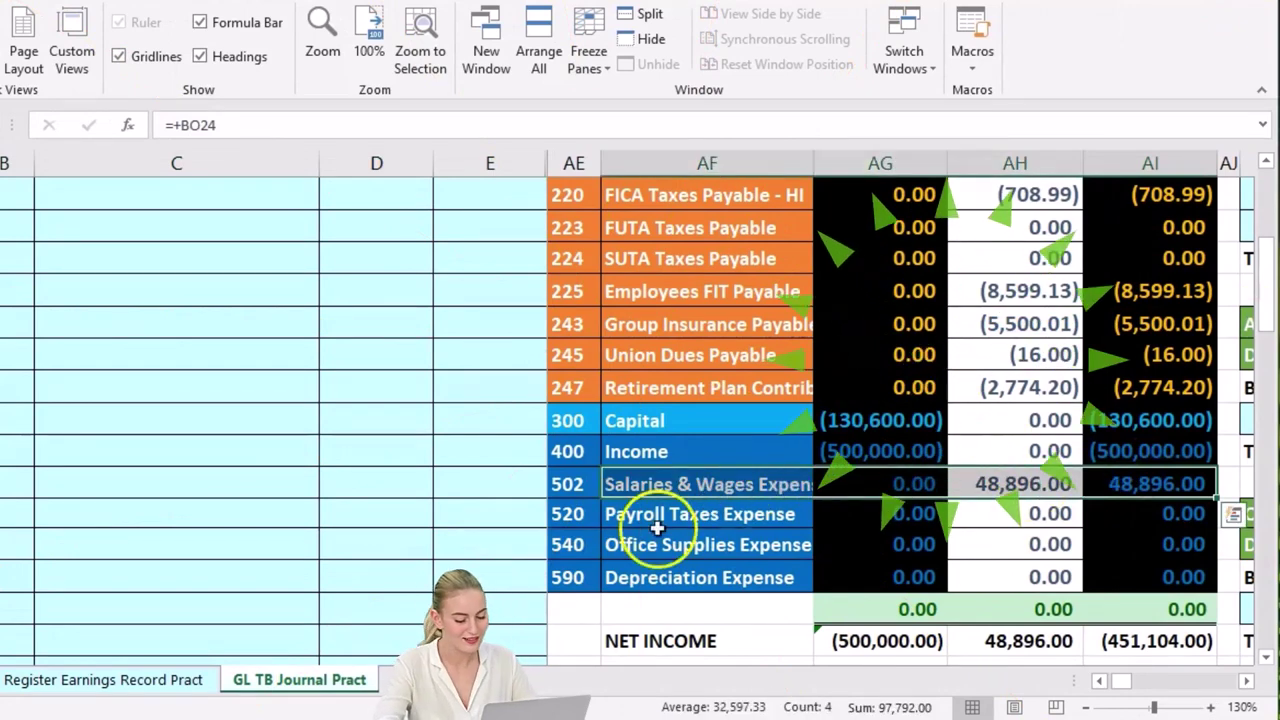
Step: Copy account 520 Payroll Taxes Expense from the trial balance and paste it as values into the second 9/1 journal entry at B14
{"action": "left_click_drag", "start_coordinate": [580, 514], "coordinate": [608, 516]}
{"action": "key", "text": "ctrl+c"}
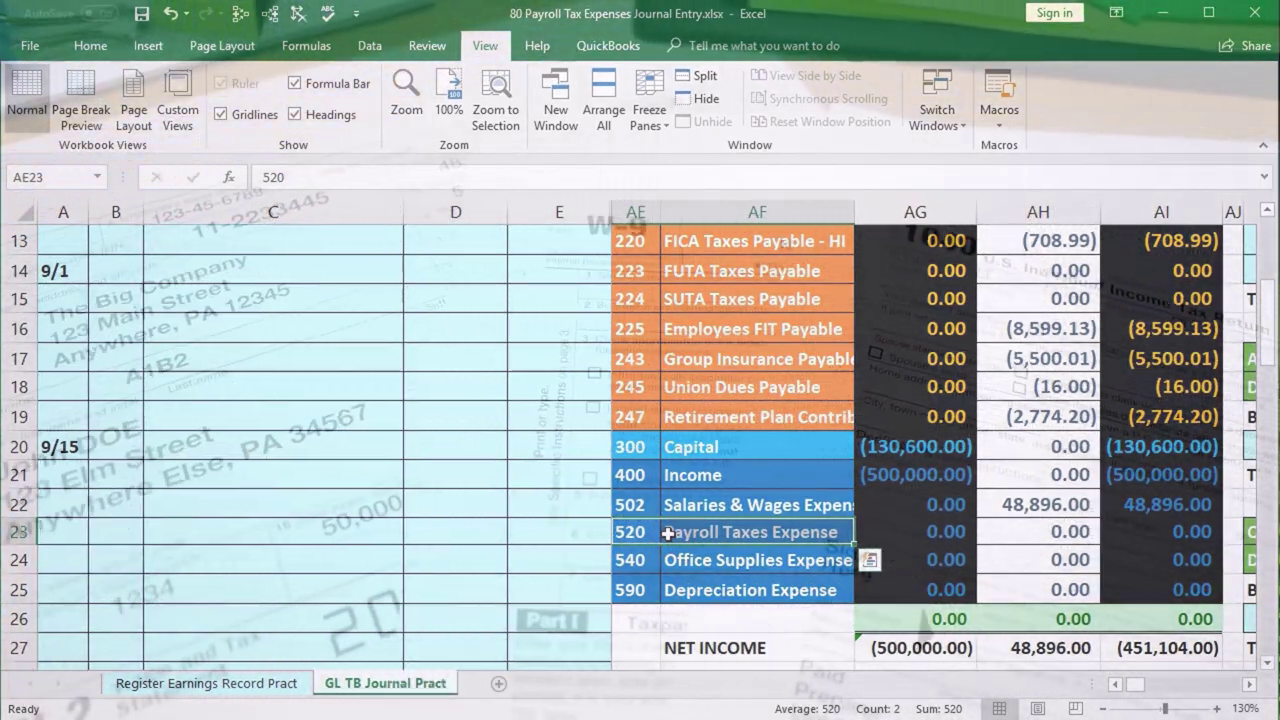
{"action": "right_click", "coordinate": [668, 533]}
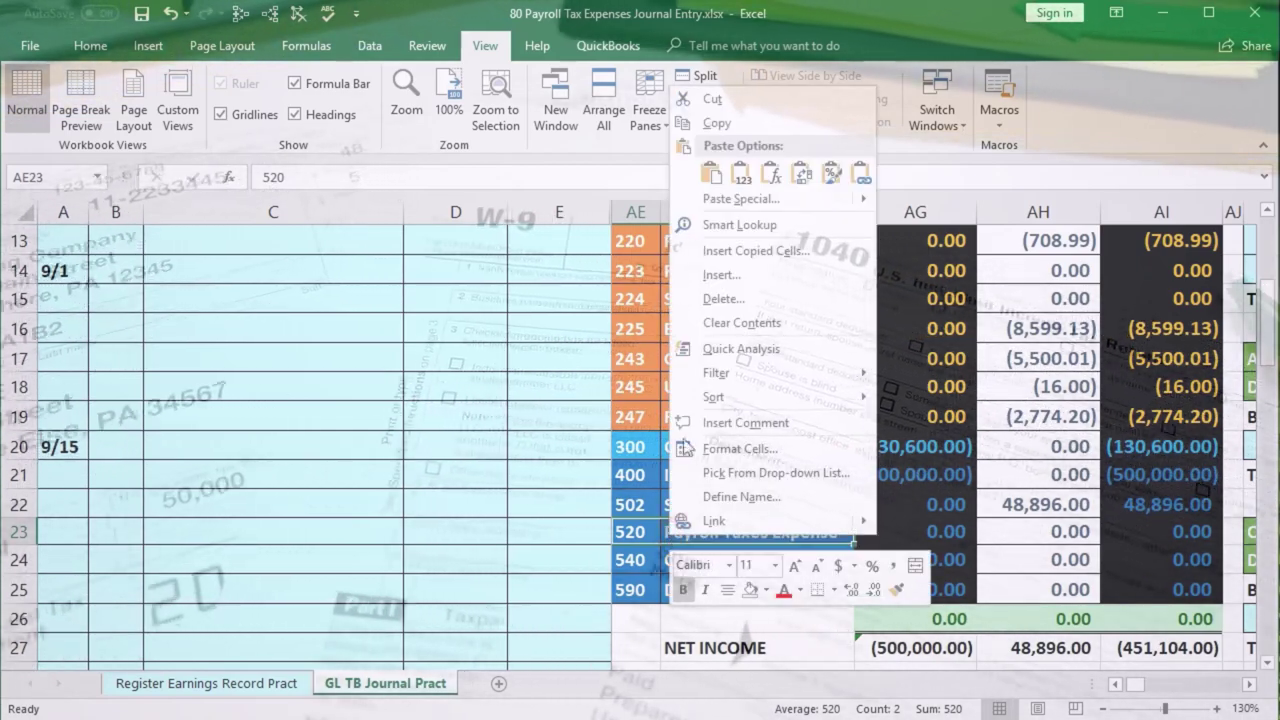
{"action": "left_click", "coordinate": [716, 123]}
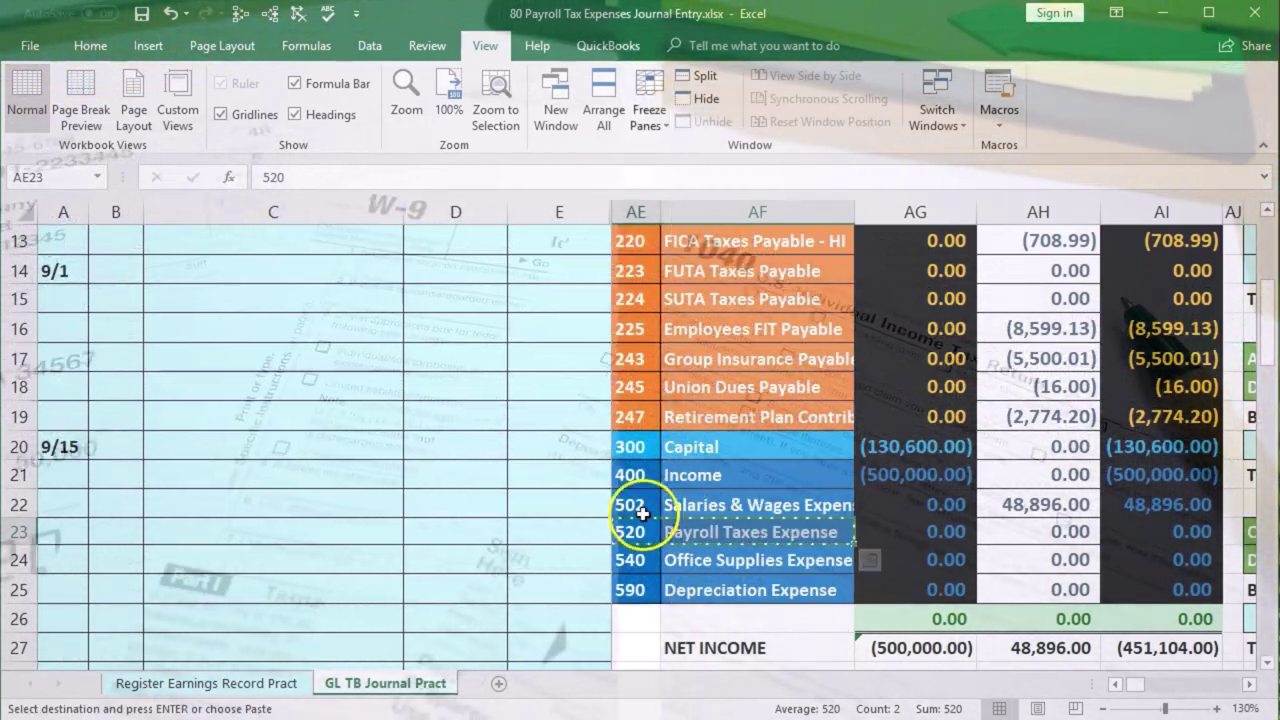
{"action": "scroll", "coordinate": [311, 566], "scroll_direction": "up", "scroll_amount": 3}
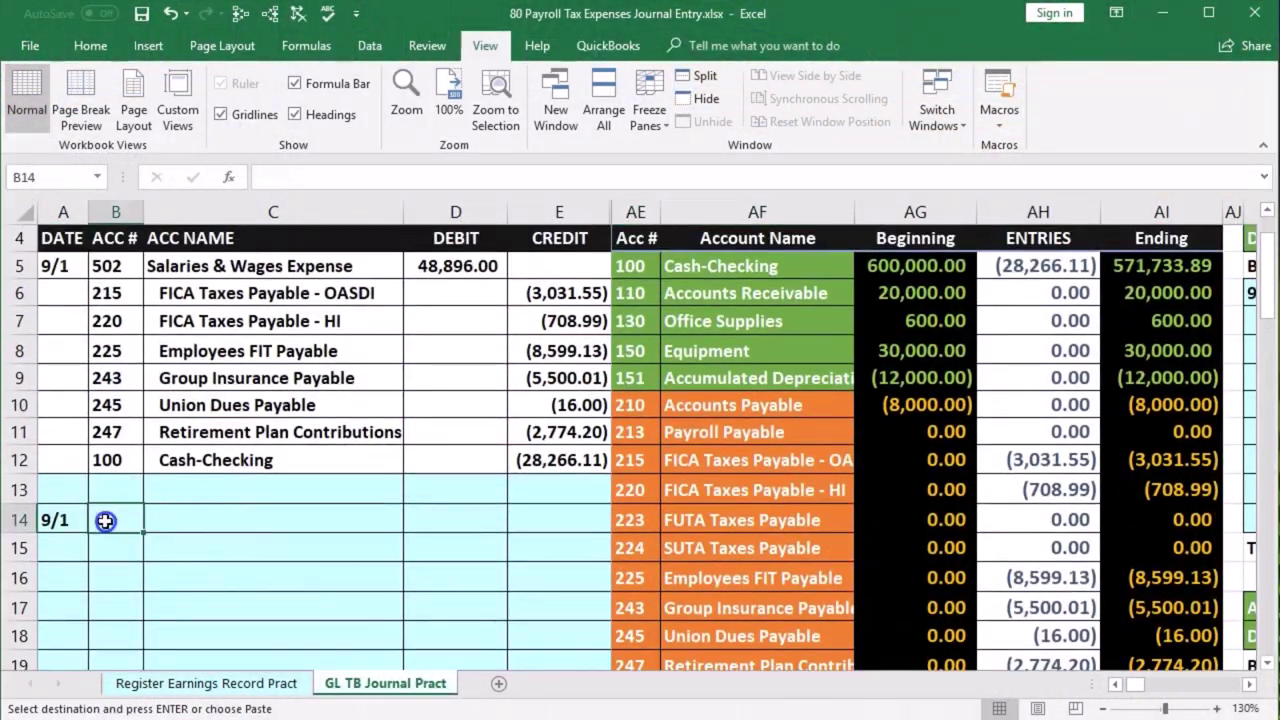
{"action": "right_click", "coordinate": [105, 520]}
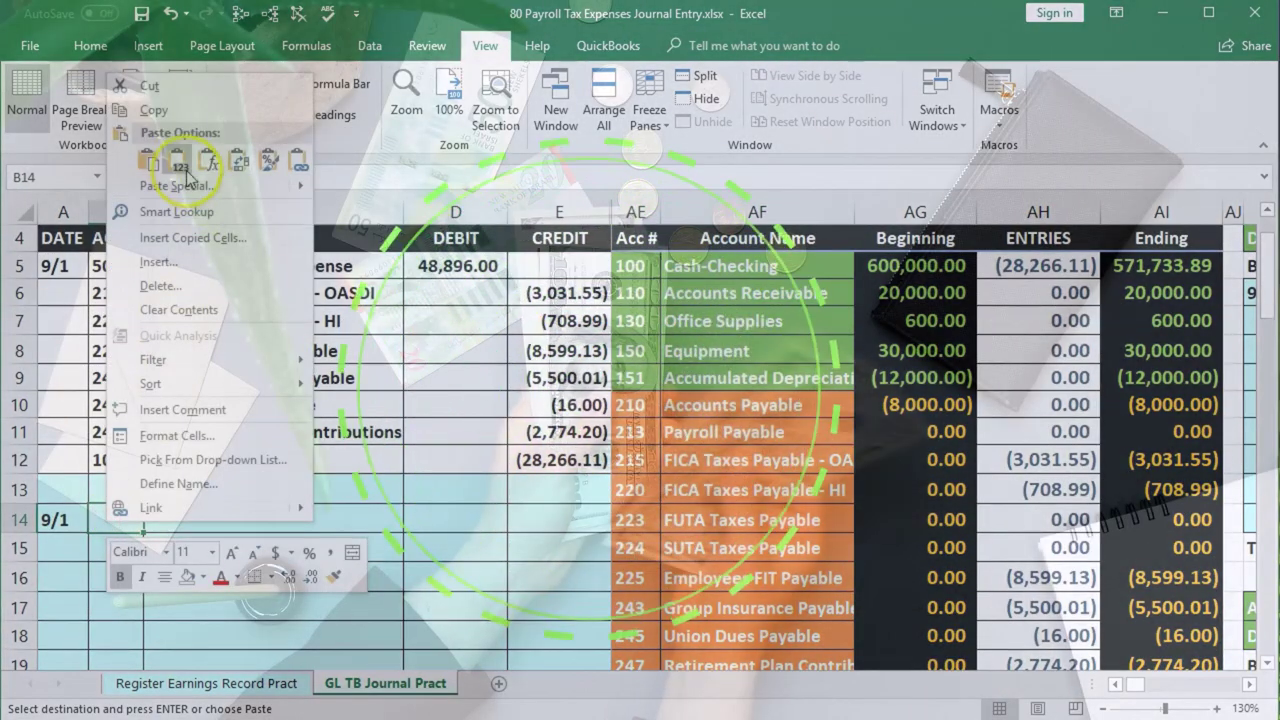
{"action": "left_click", "coordinate": [181, 168]}
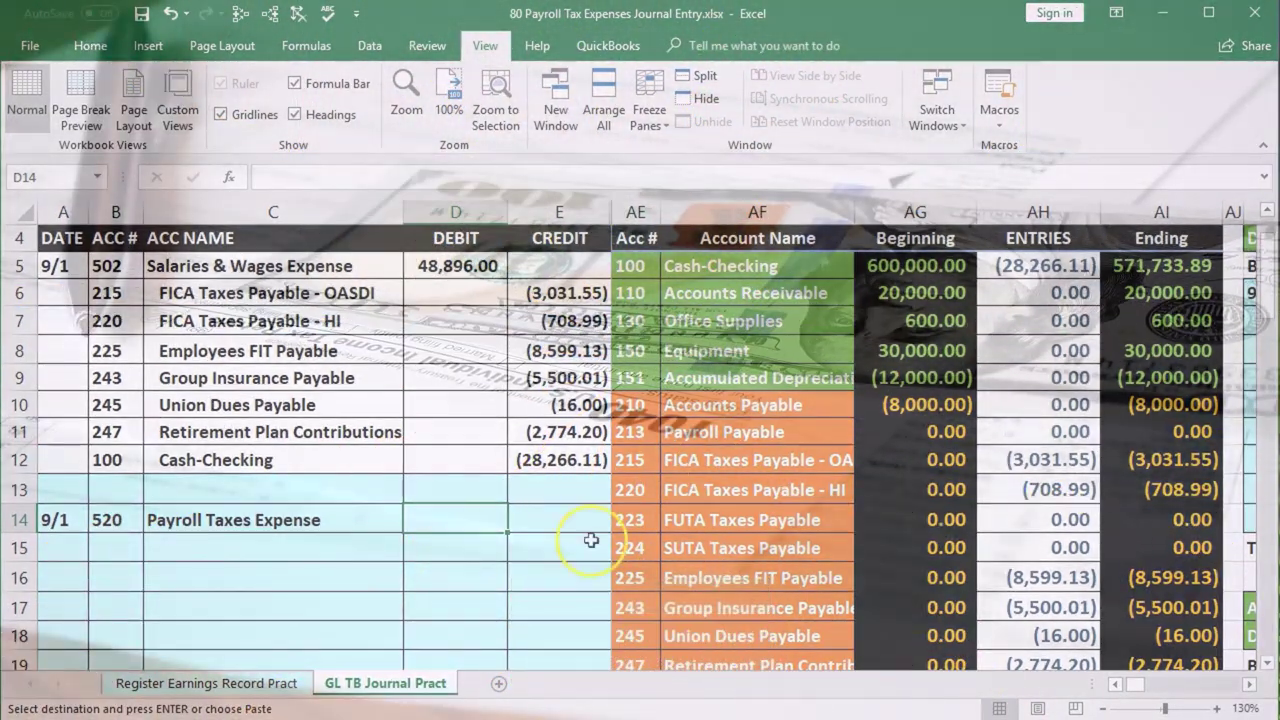
Step: Check the employer tax types in U3:X3 of the payroll register sheet, and return to the GL TB Journal Pract sheet
{"action": "scroll", "coordinate": [606, 521], "scroll_direction": "down", "scroll_amount": 1}
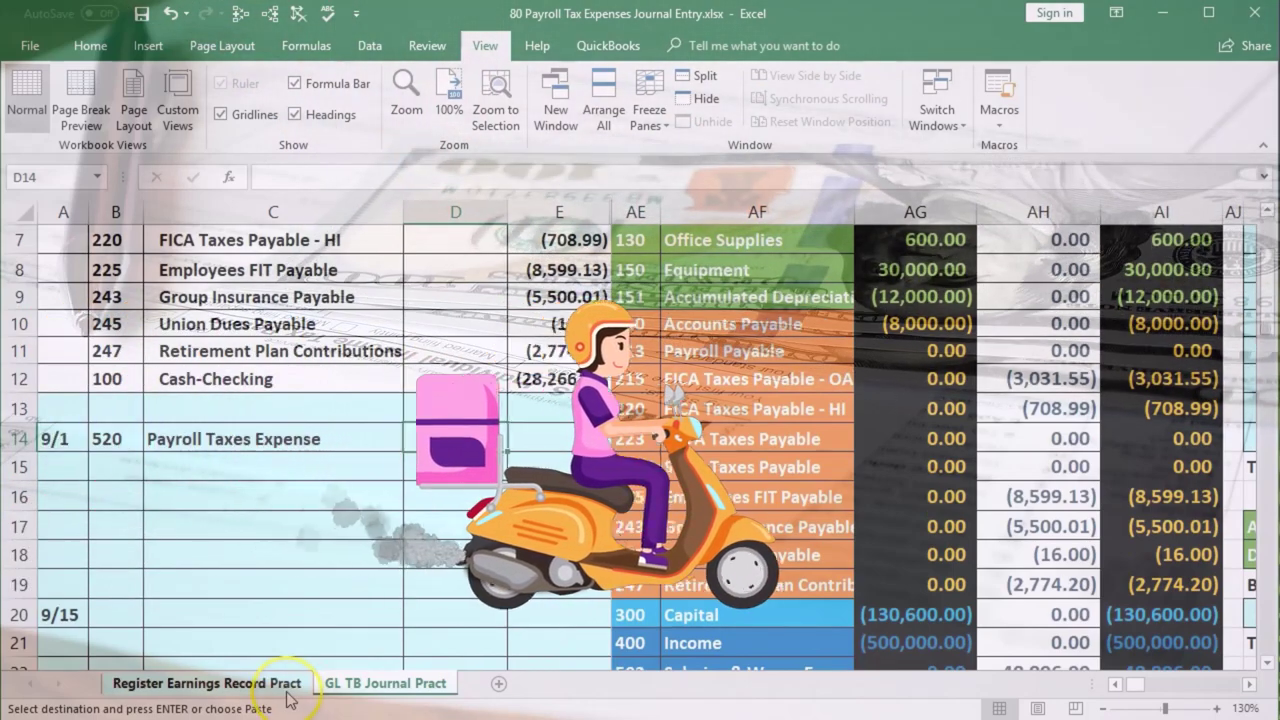
{"action": "left_click", "coordinate": [207, 683]}
{"action": "left_click", "coordinate": [625, 430]}
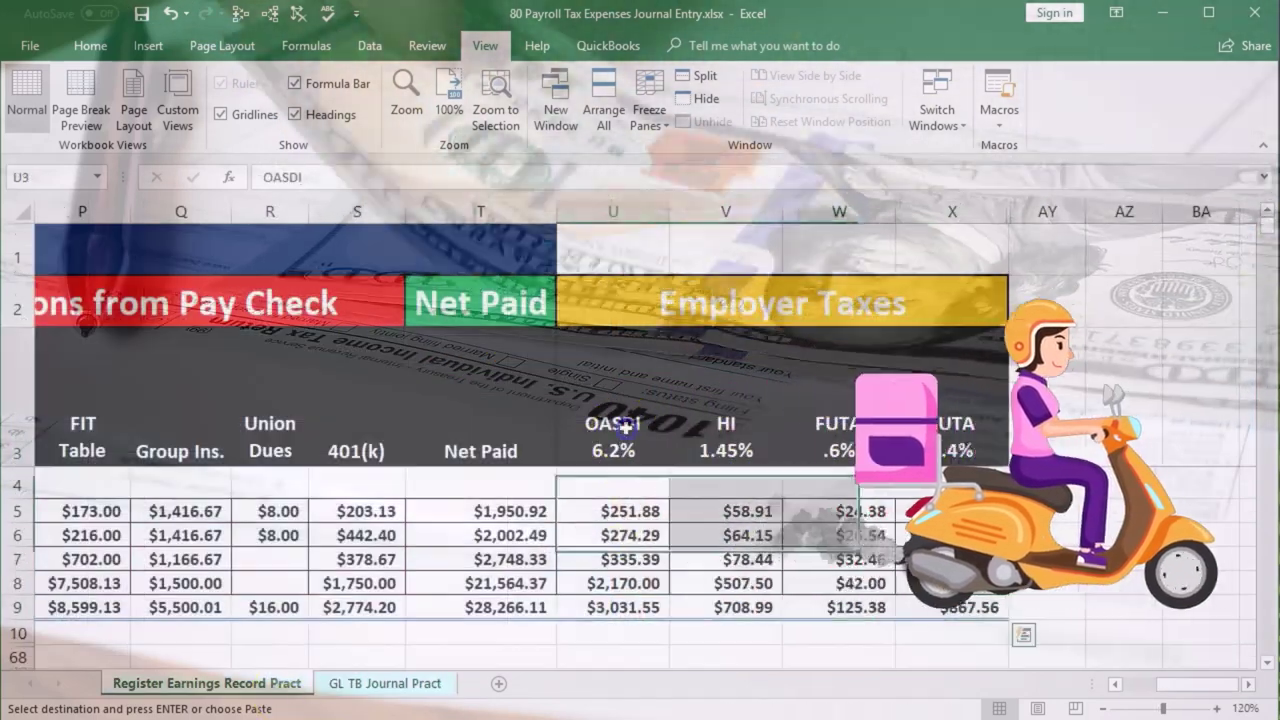
{"action": "left_click_drag", "start_coordinate": [625, 428], "coordinate": [930, 420]}
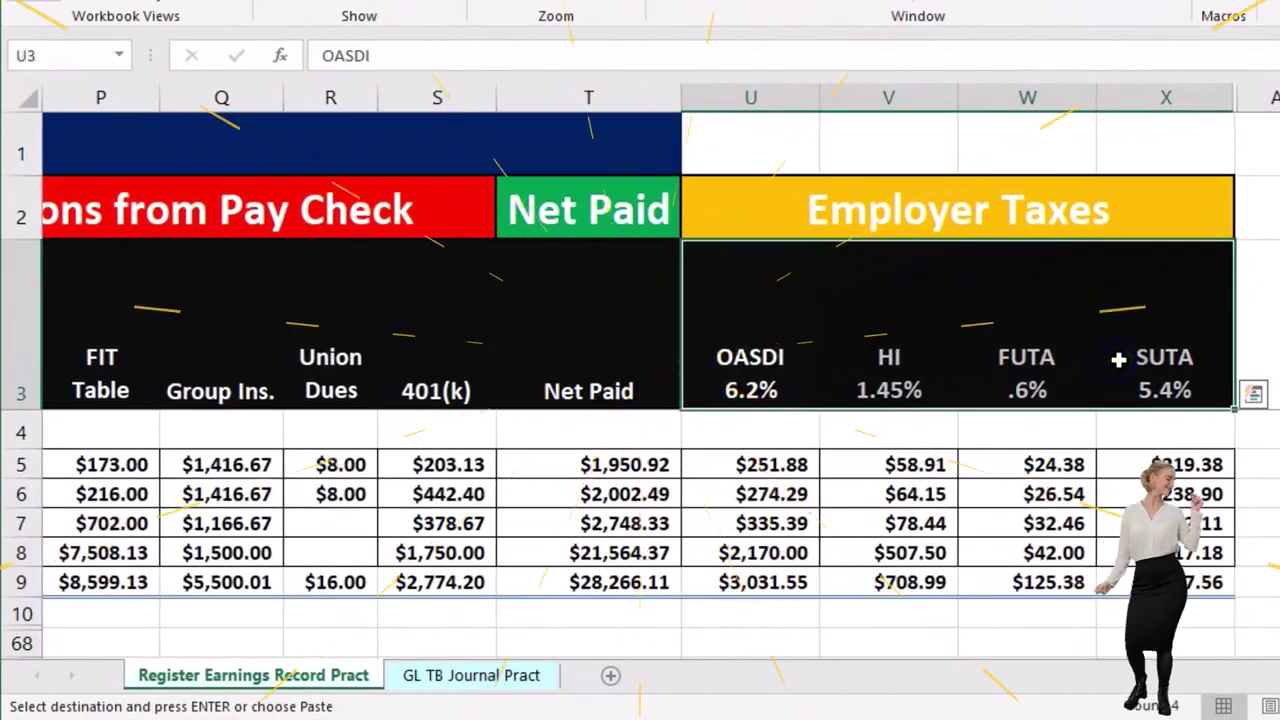
{"action": "left_click", "coordinate": [503, 688]}
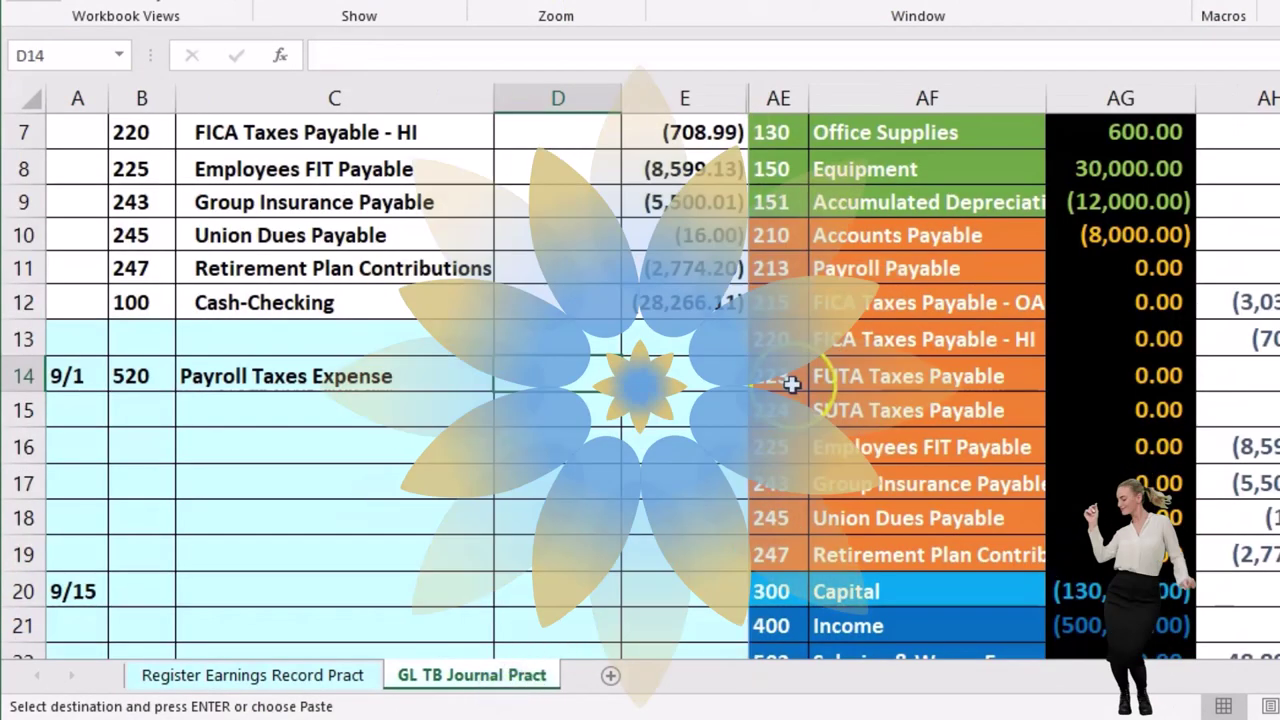
Step: Copy accounts 215, 220, 223 and 224 from AE12:AF15 of the trial balance and paste them as values at B15 of the journal entry
{"action": "left_click", "coordinate": [788, 309]}
{"action": "left_click_drag", "start_coordinate": [798, 307], "coordinate": [899, 383]}
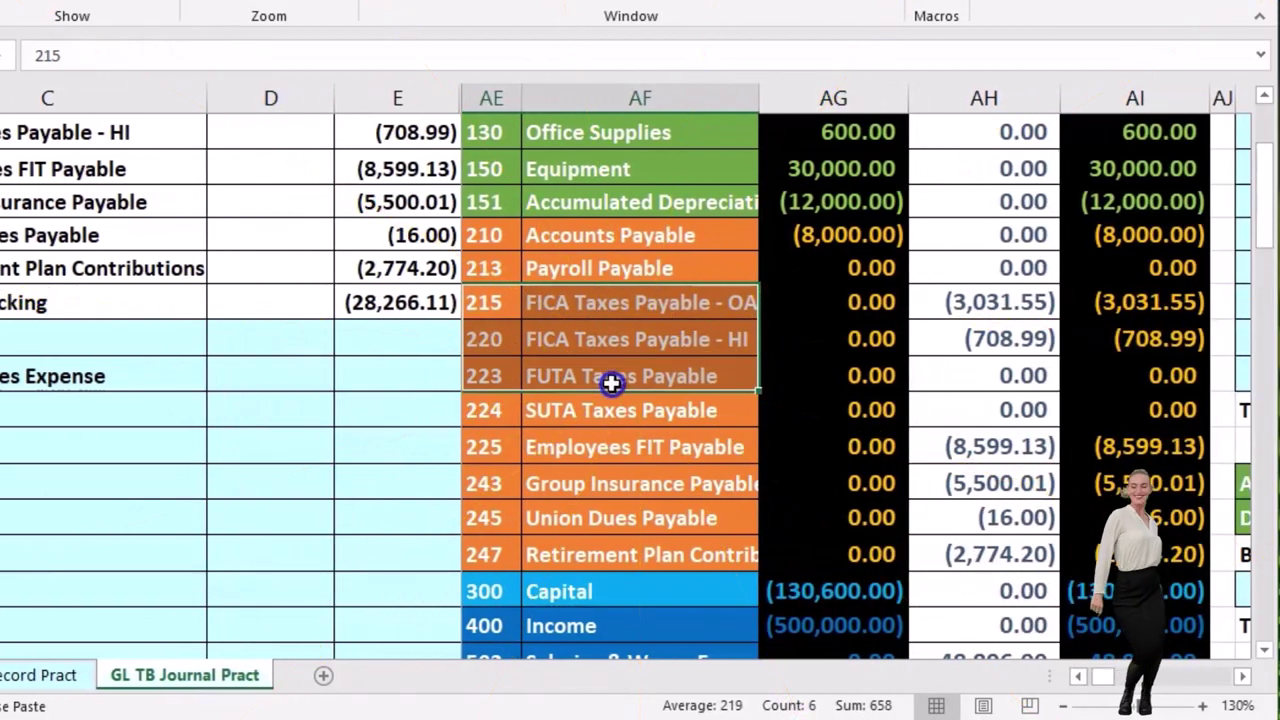
{"action": "left_click_drag", "start_coordinate": [611, 383], "coordinate": [611, 407]}
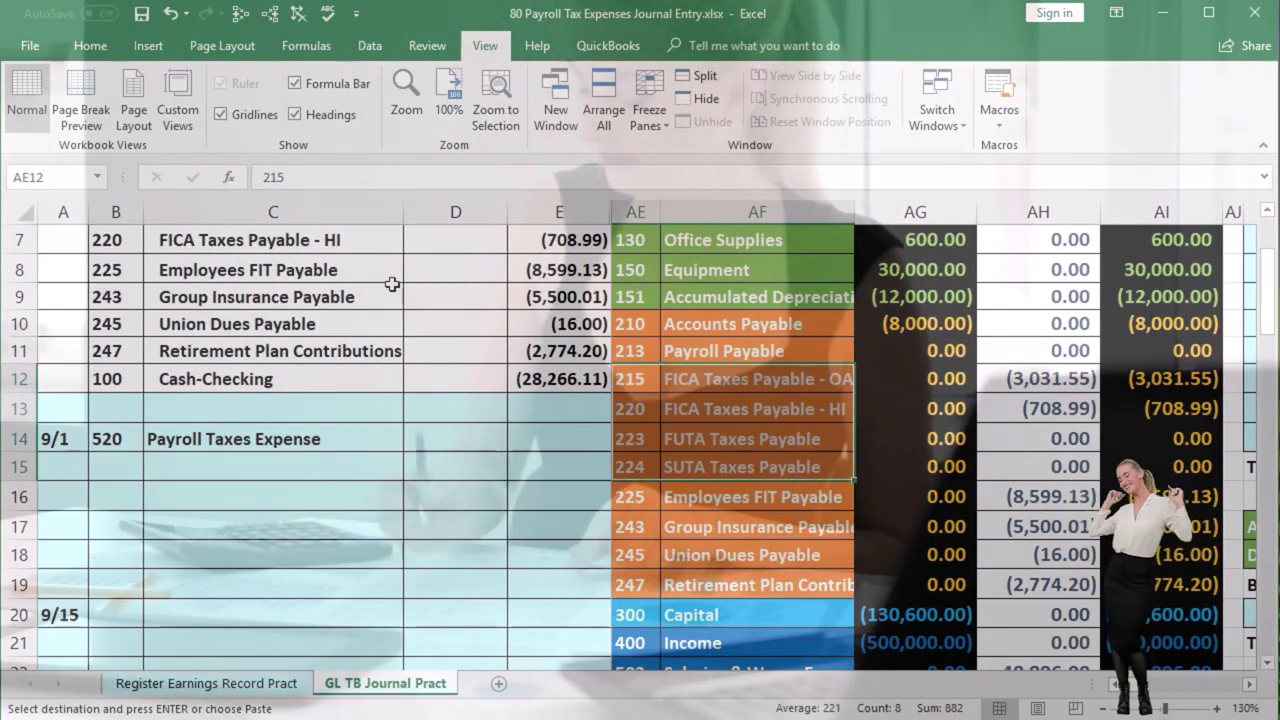
{"action": "key", "text": "ctrl+v"}
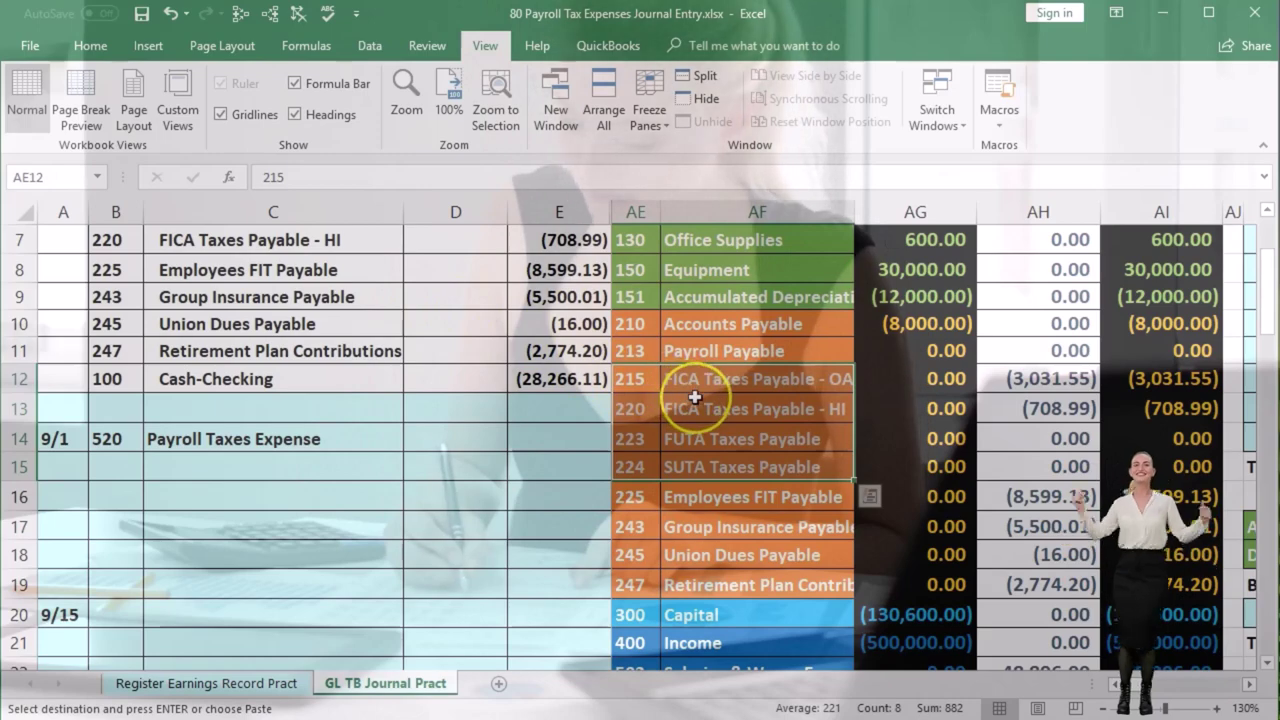
{"action": "right_click", "coordinate": [718, 400]}
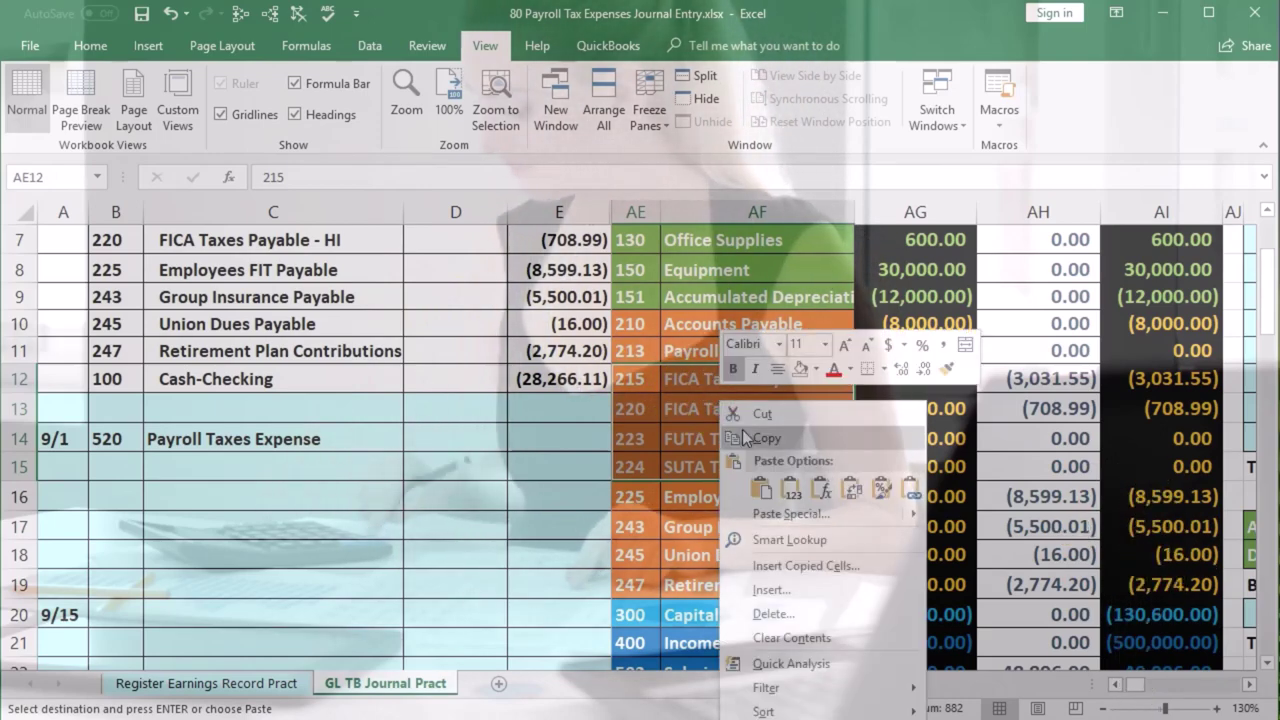
{"action": "left_click", "coordinate": [741, 428]}
{"action": "left_click", "coordinate": [131, 464]}
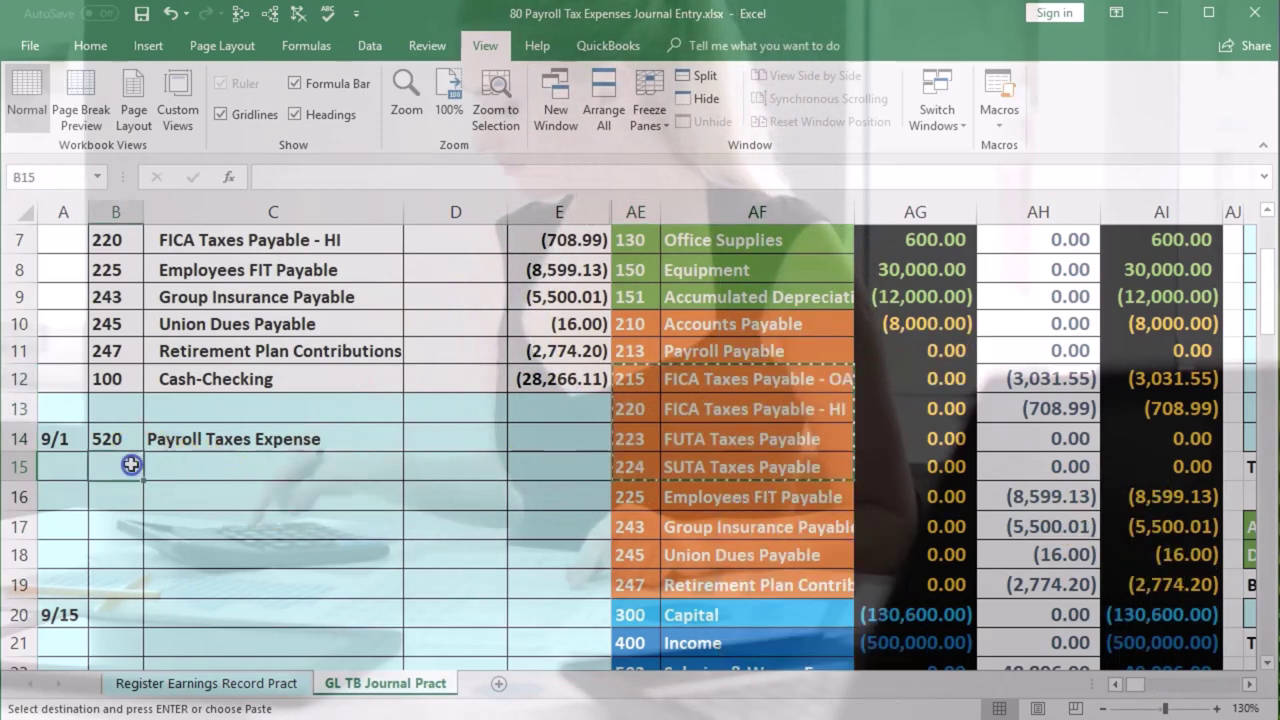
{"action": "right_click", "coordinate": [131, 464]}
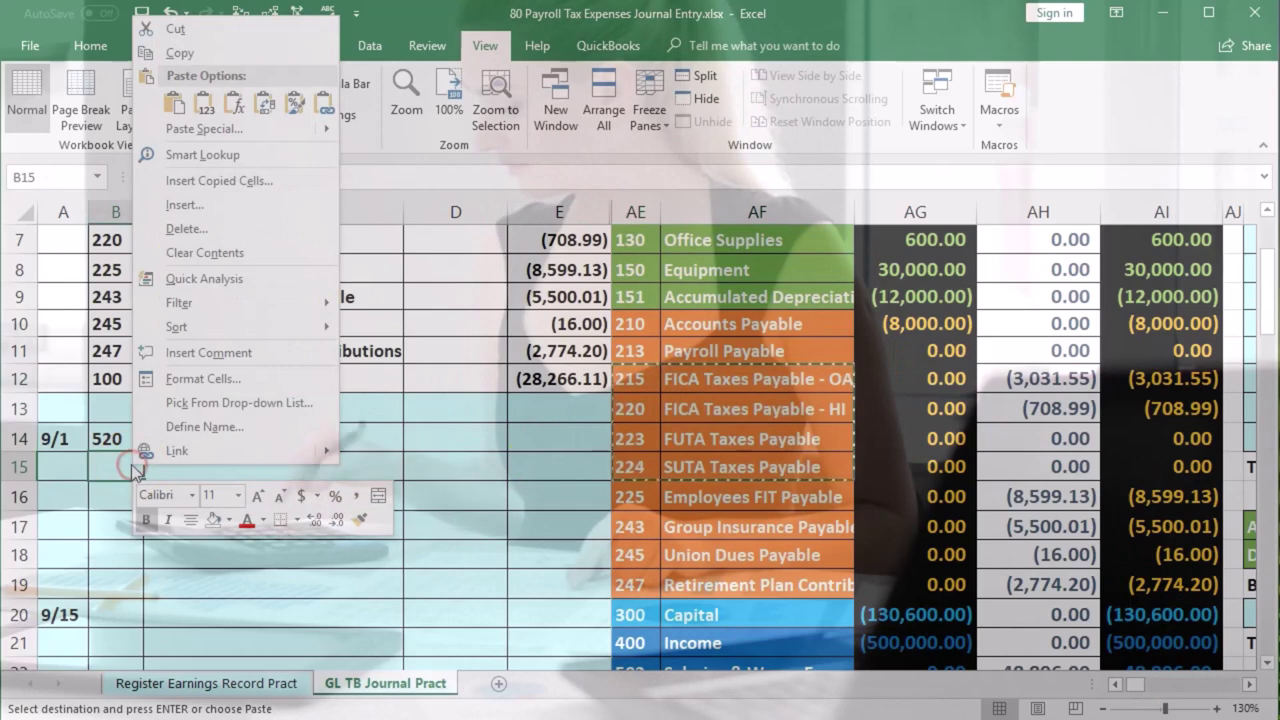
{"action": "left_click", "coordinate": [205, 111]}
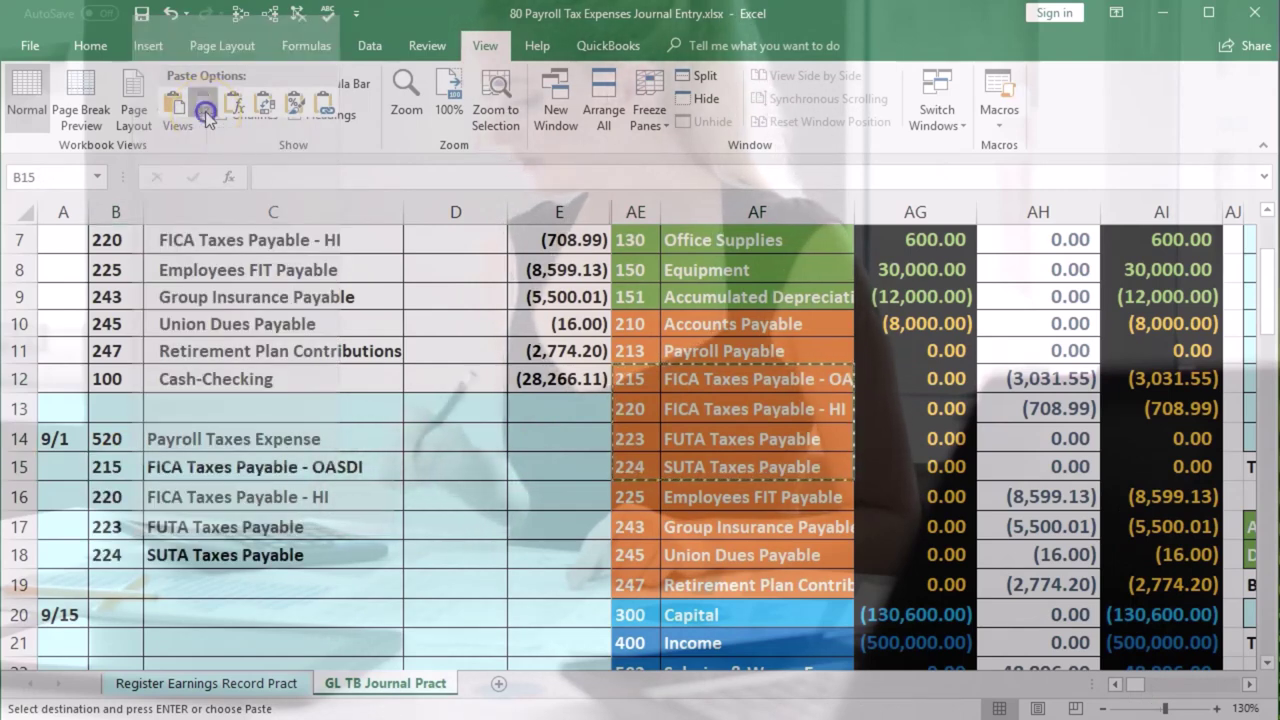
Step: Indent the four pasted tax payable account names in C15:C18 by one level
{"action": "left_click", "coordinate": [214, 497]}
{"action": "left_click_drag", "start_coordinate": [237, 472], "coordinate": [232, 552]}
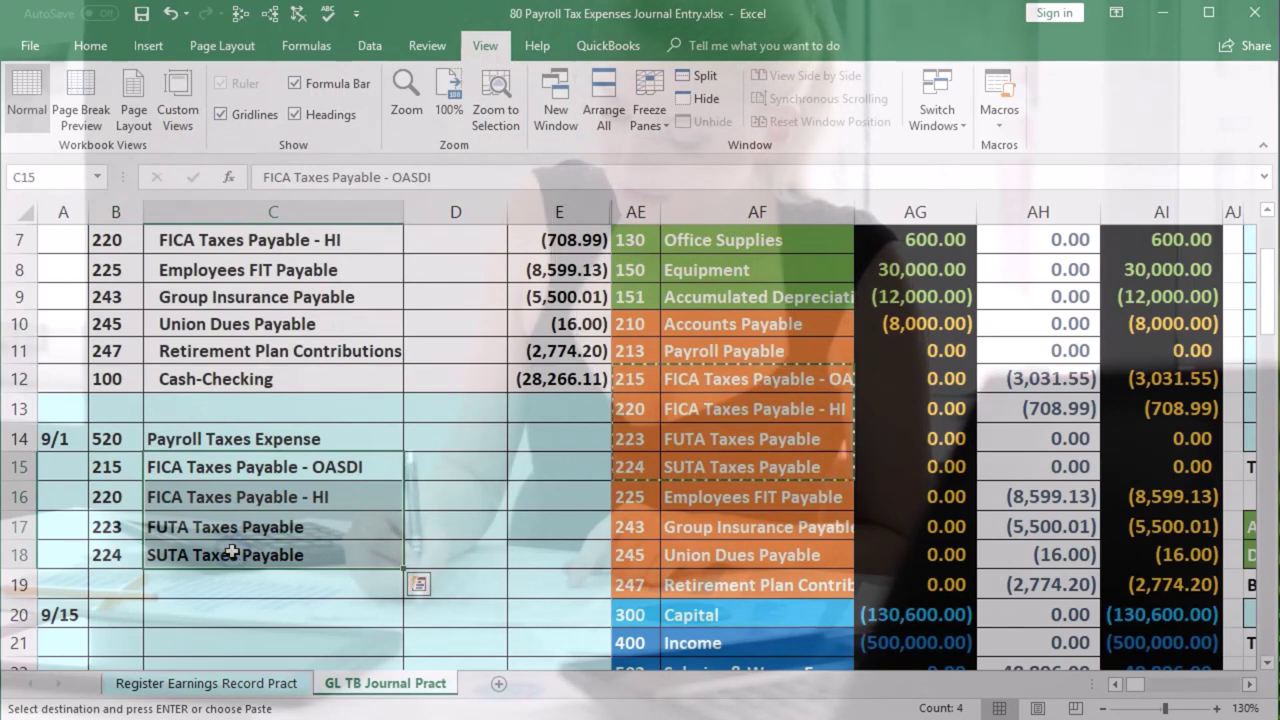
{"action": "left_click", "coordinate": [90, 46]}
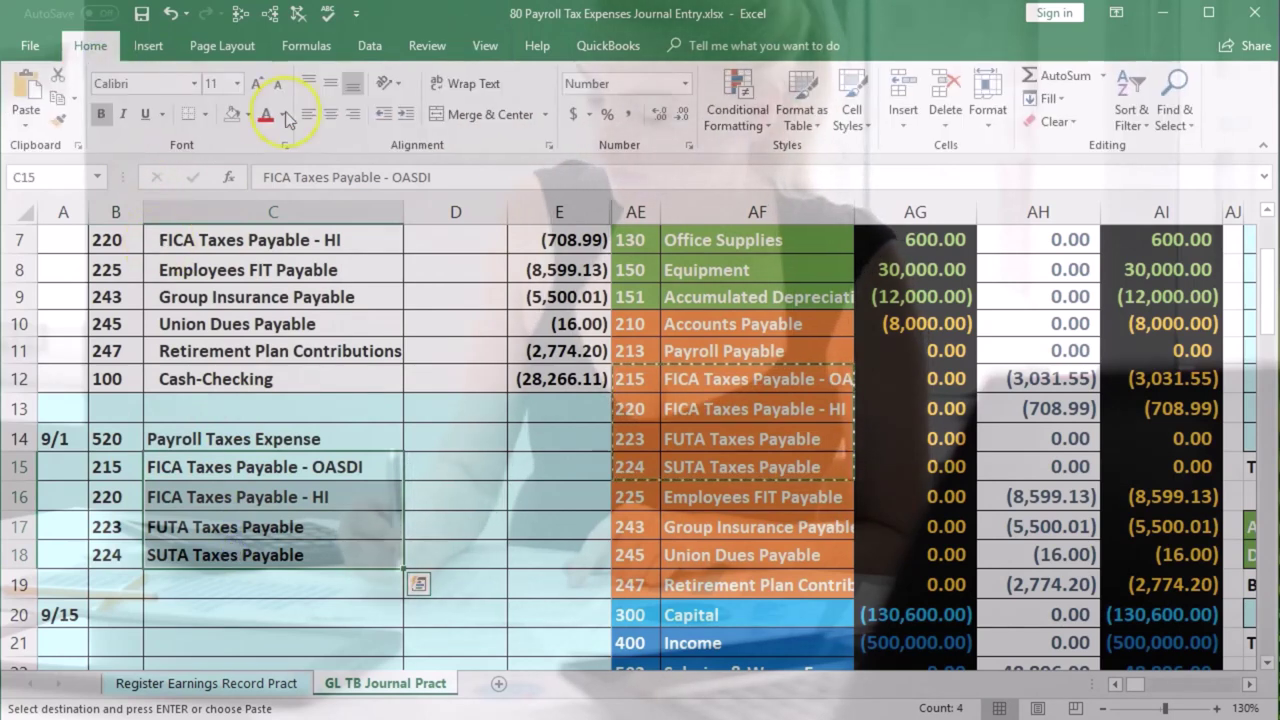
{"action": "left_click", "coordinate": [405, 116]}
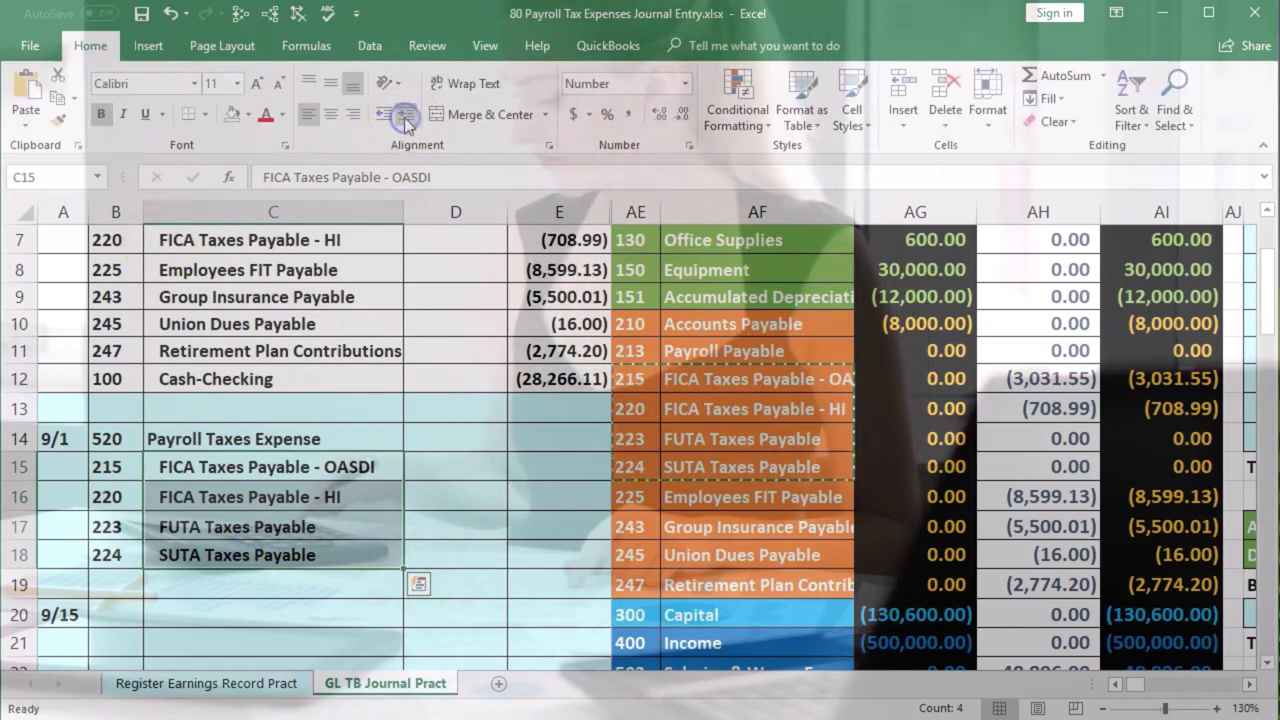
Step: Credit FICA Taxes Payable - OASDI in E15 with the negative of the payroll register's employer OASDI total in U9
{"action": "left_click", "coordinate": [524, 472]}
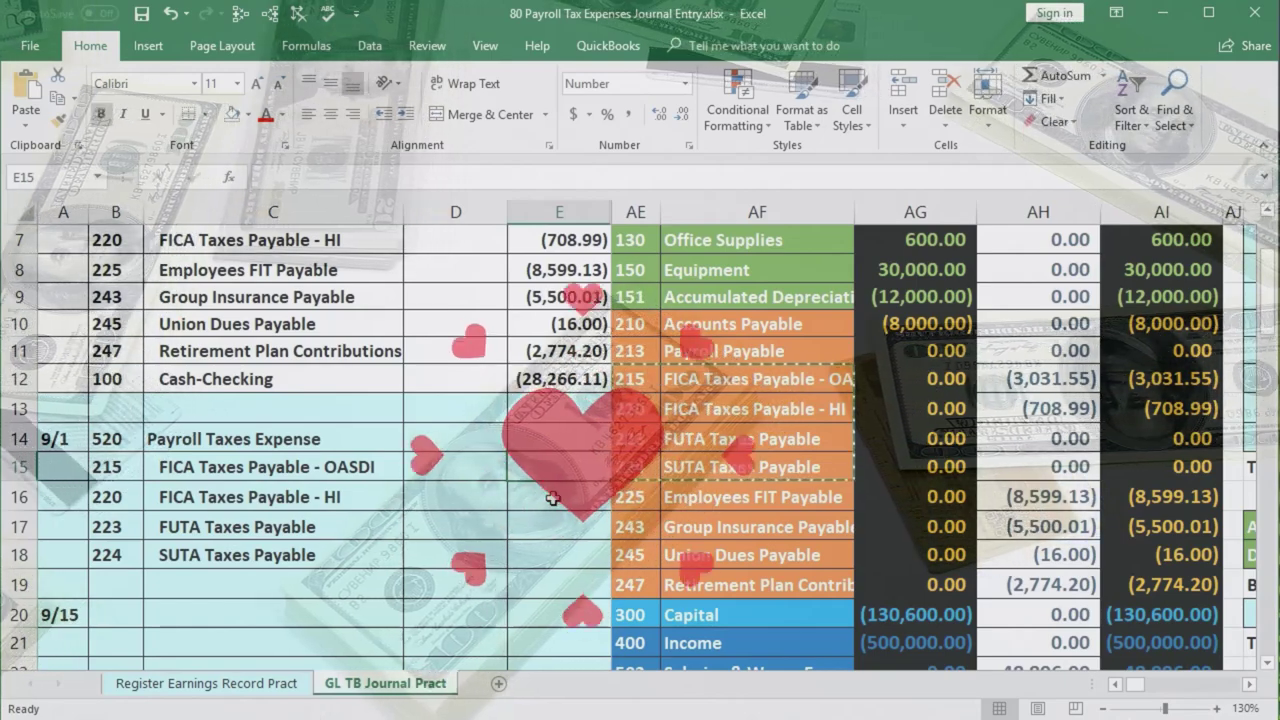
{"action": "type", "text": "-"}
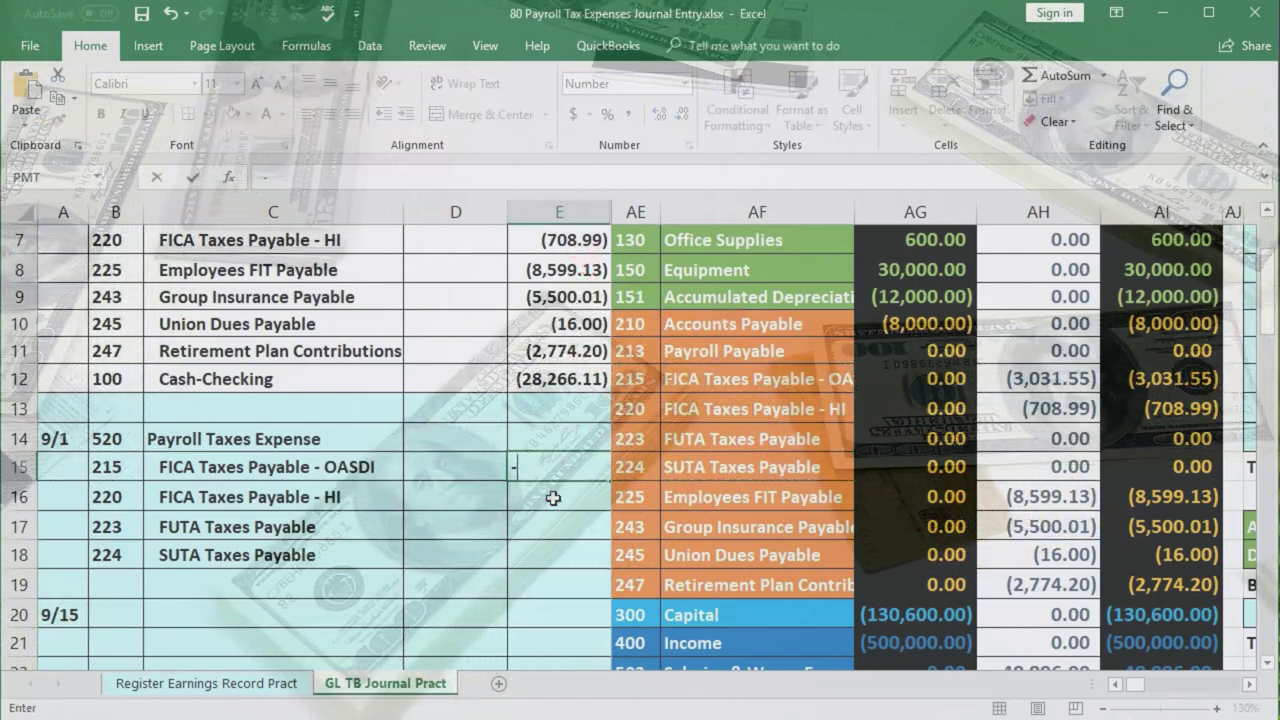
{"action": "left_click", "coordinate": [258, 683]}
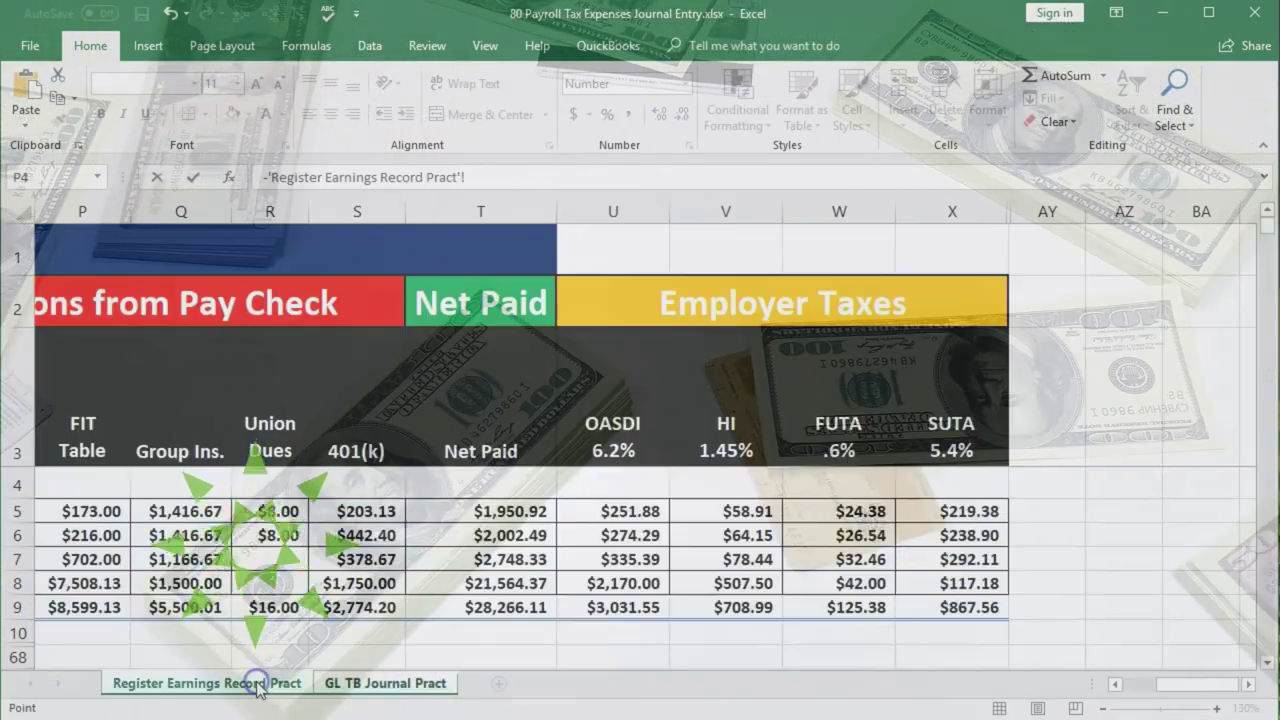
{"action": "left_click", "coordinate": [638, 607]}
{"action": "key", "text": "Return"}
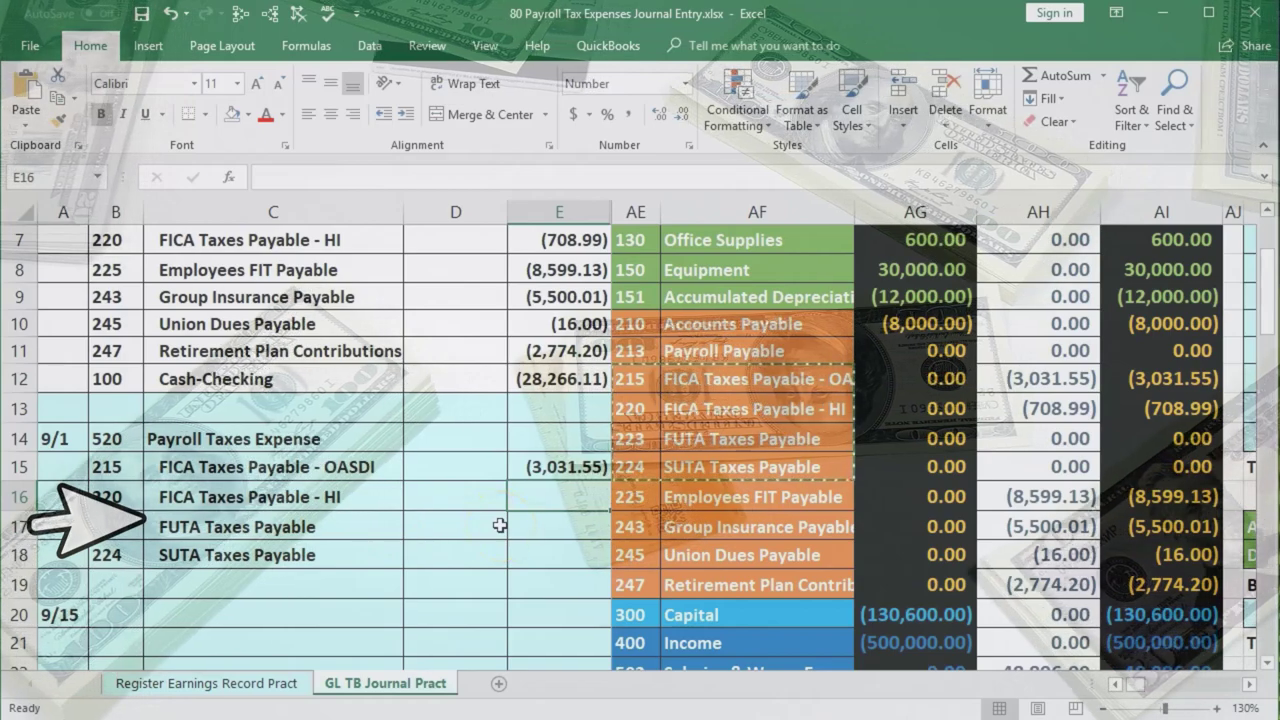
Step: Credit FICA Taxes Payable - HI in E16 with the negative of the payroll register's employer HI total in V9
{"action": "type", "text": "-"}
{"action": "left_click", "coordinate": [278, 683]}
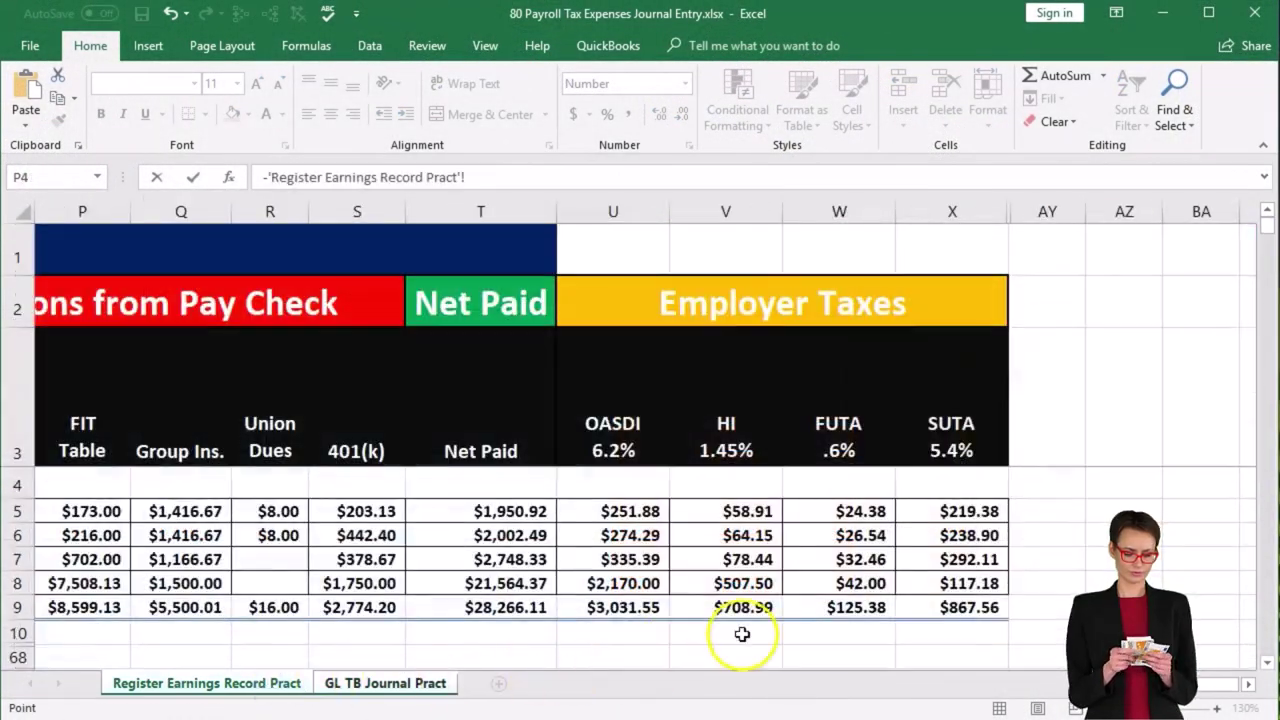
{"action": "left_click", "coordinate": [742, 610]}
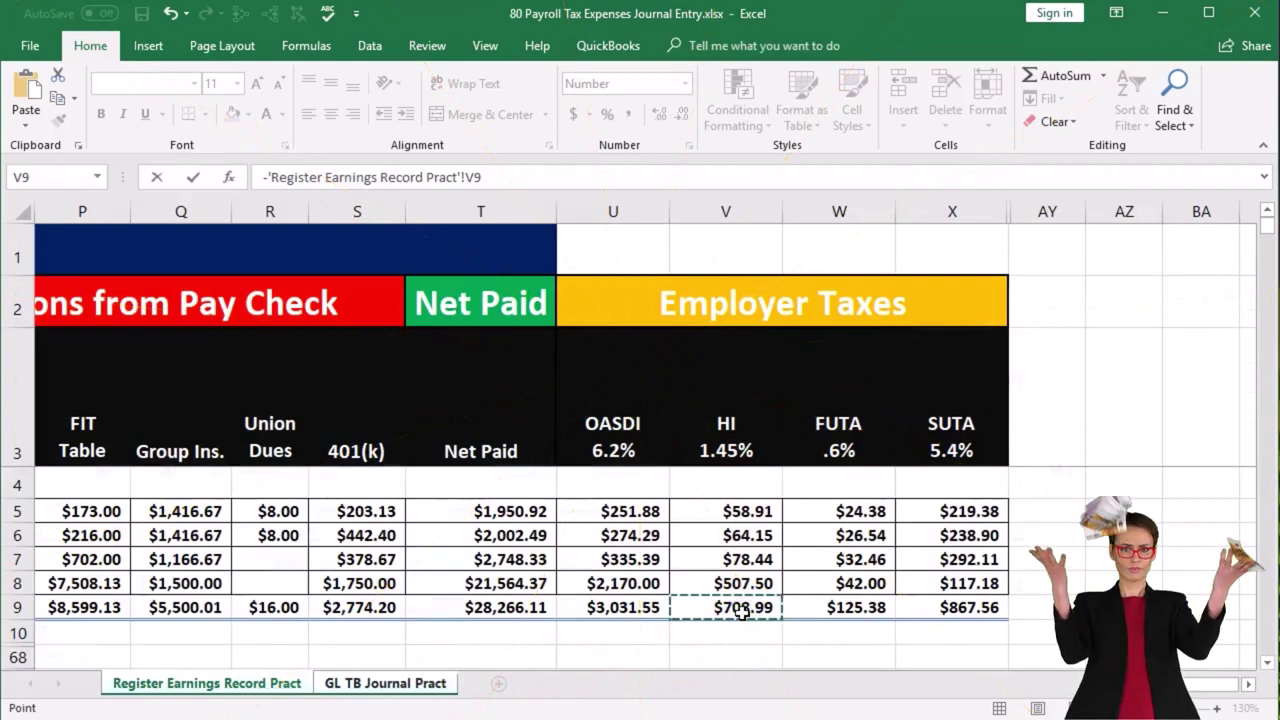
{"action": "key", "text": "Return"}
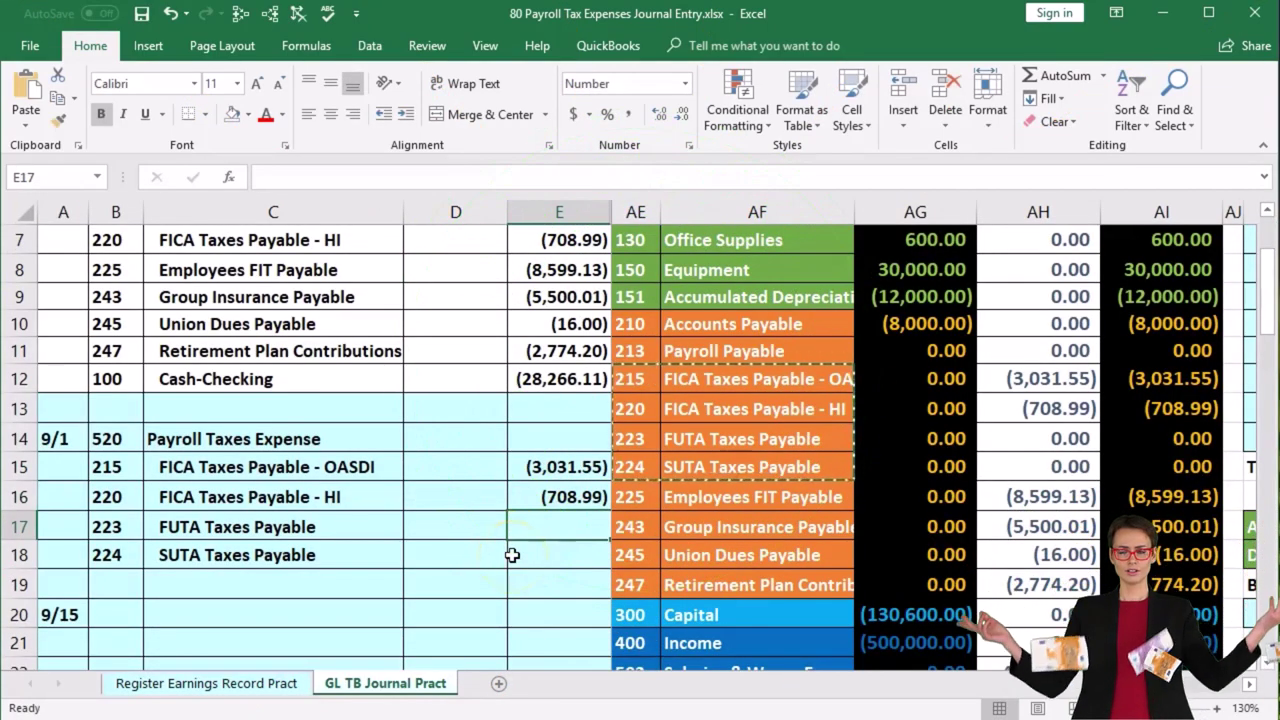
Step: Credit FUTA Taxes Payable in E17 with the negative of the payroll register's FUTA total in W9
{"action": "type", "text": "-"}
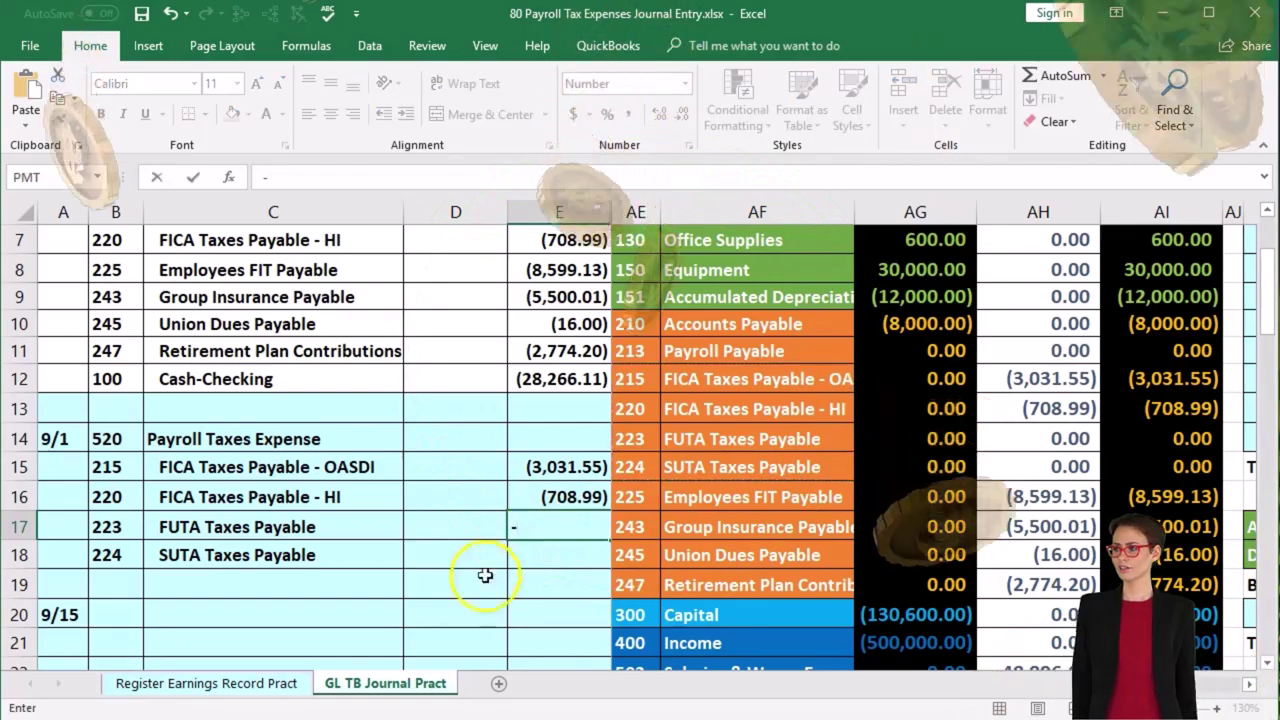
{"action": "left_click", "coordinate": [258, 686]}
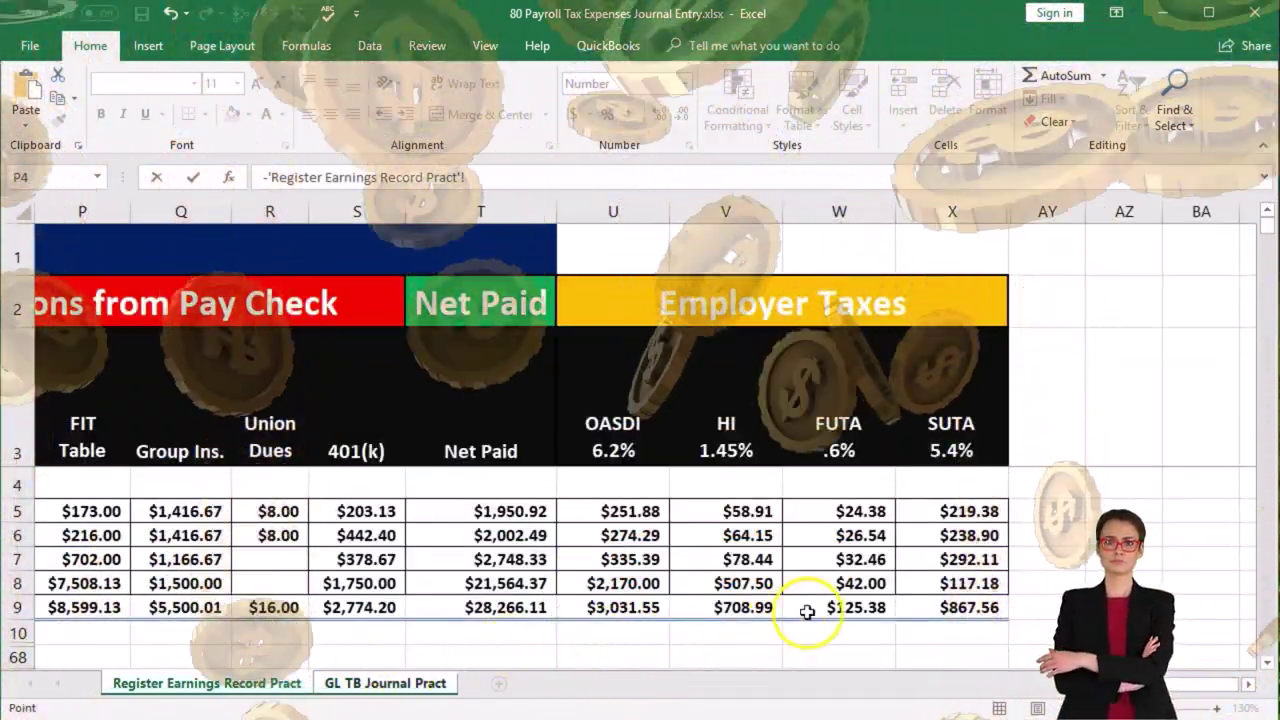
{"action": "left_click", "coordinate": [810, 607]}
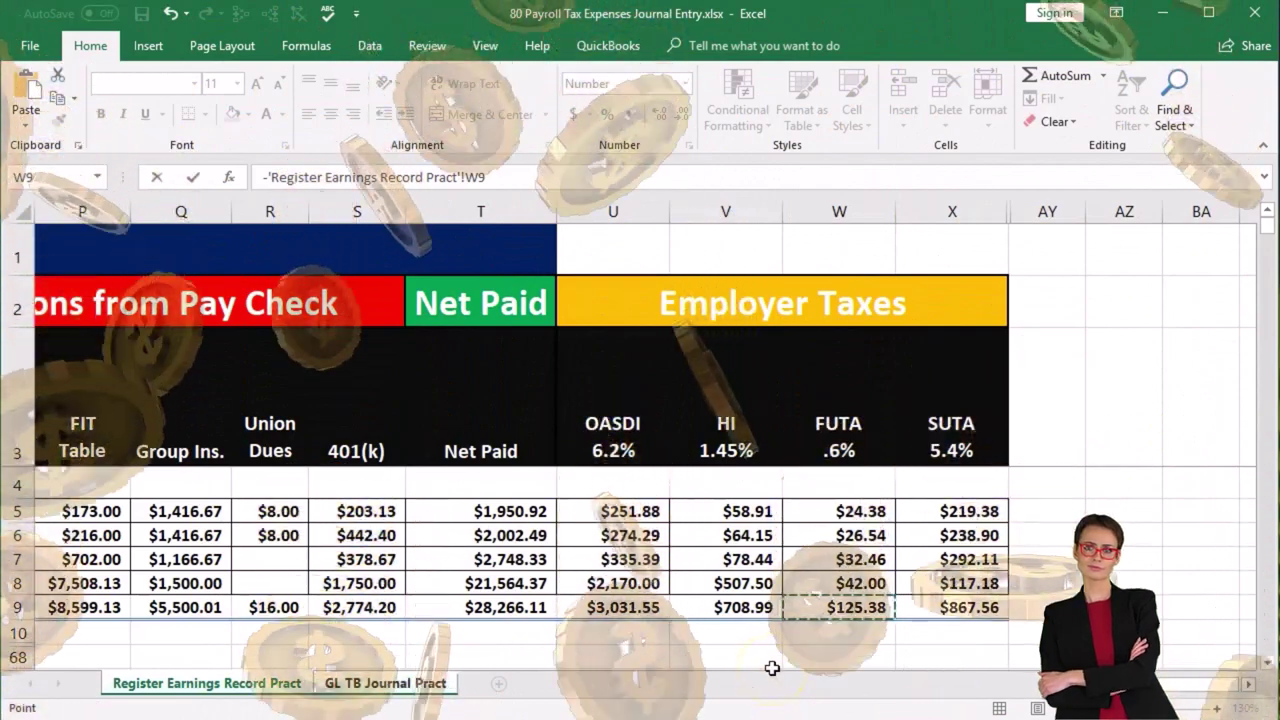
{"action": "key", "text": "Return"}
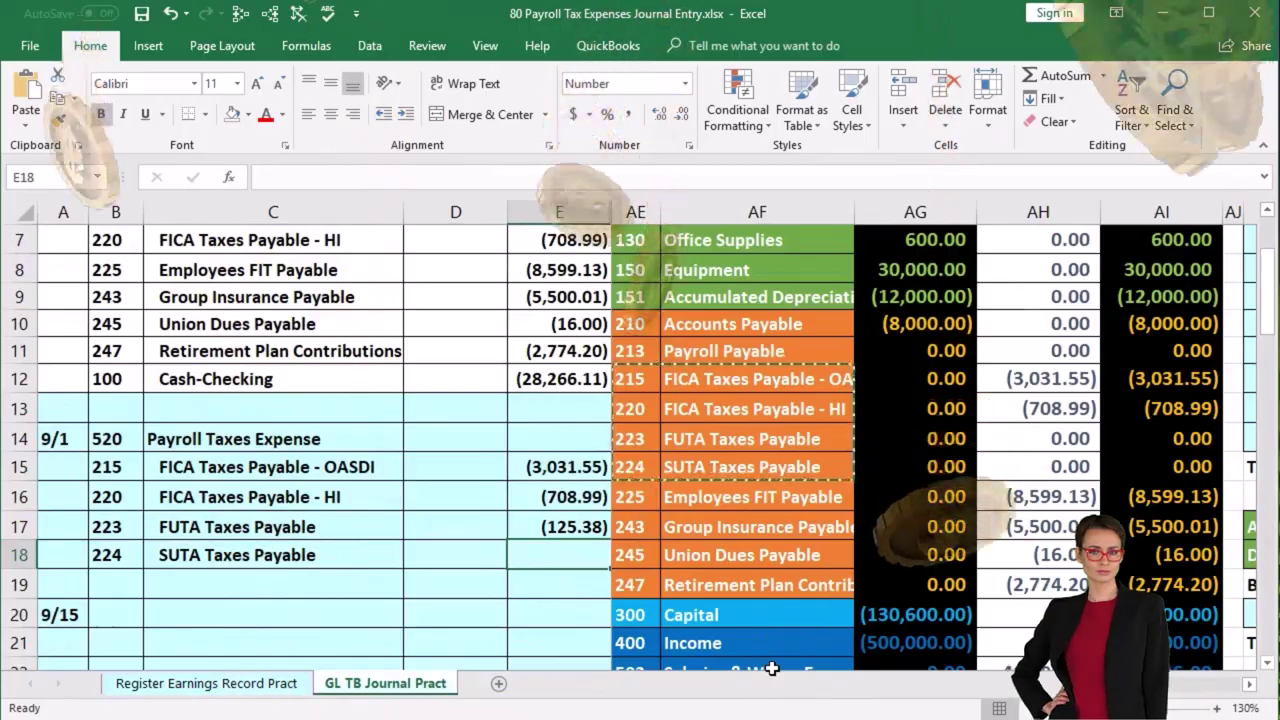
Step: Credit SUTA Taxes Payable in E18 with the negative of the payroll register's SUTA total in X9
{"action": "type", "text": "-"}
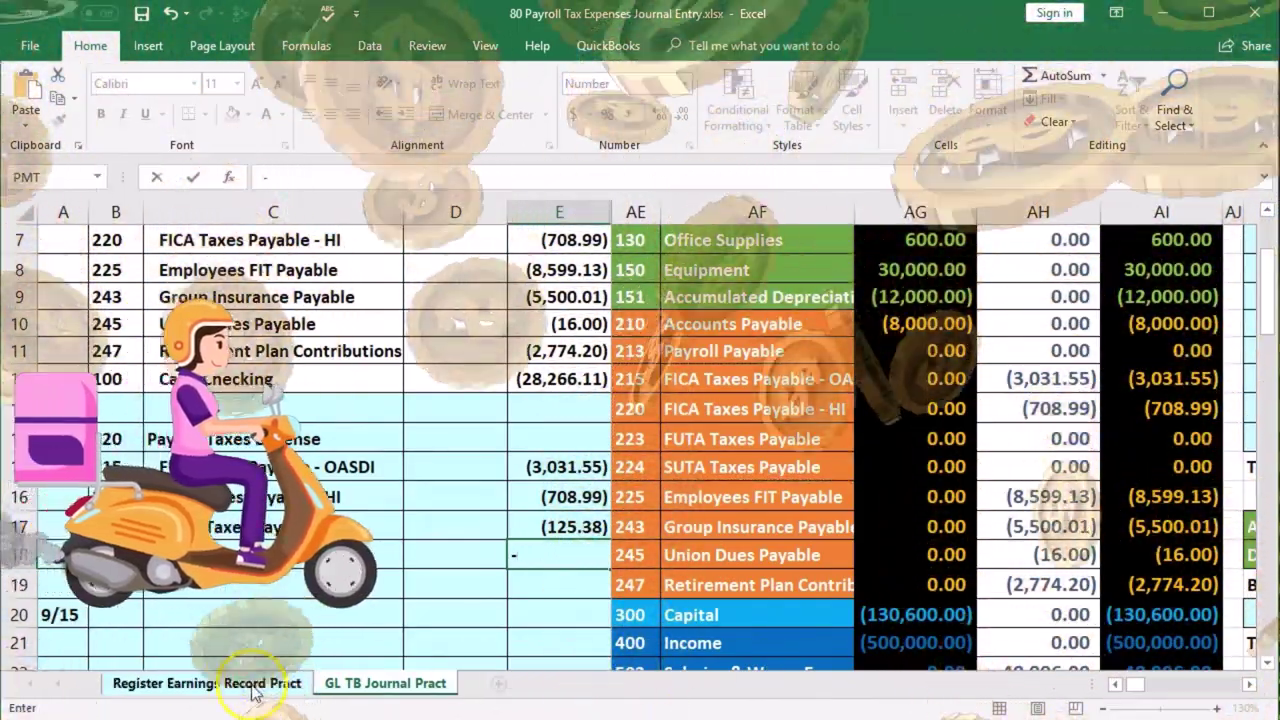
{"action": "left_click", "coordinate": [252, 683]}
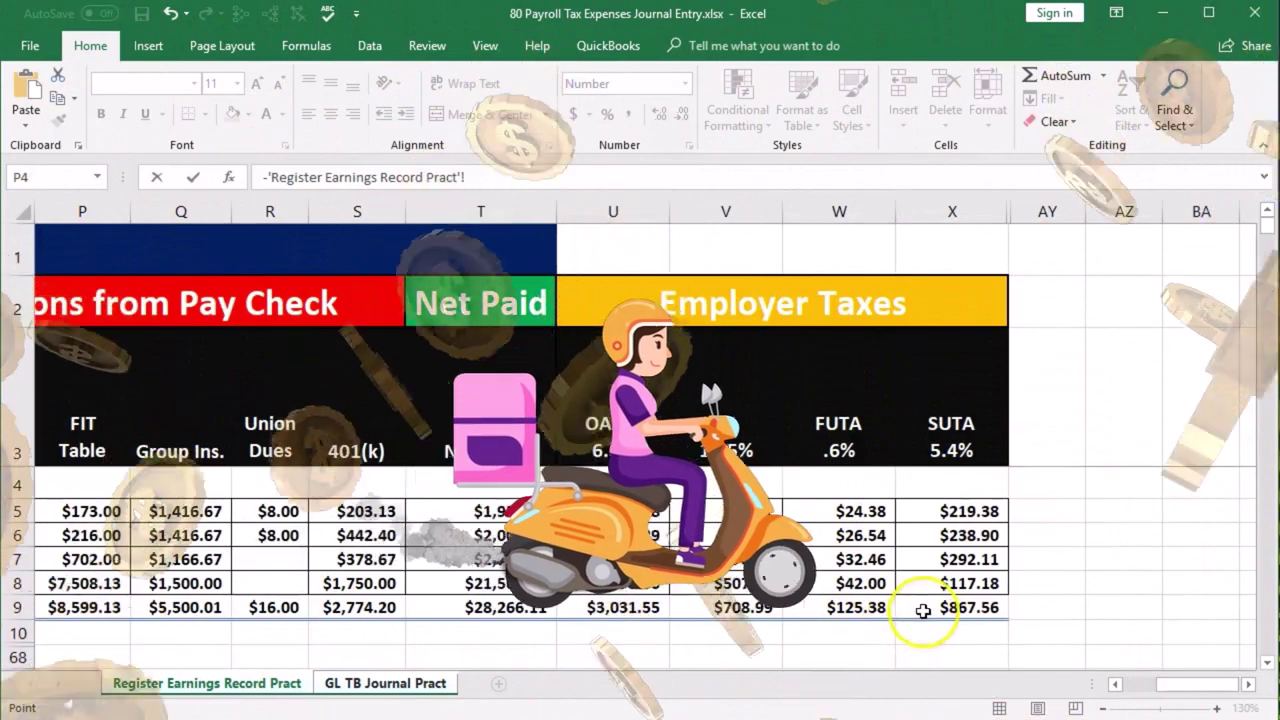
{"action": "left_click", "coordinate": [923, 609]}
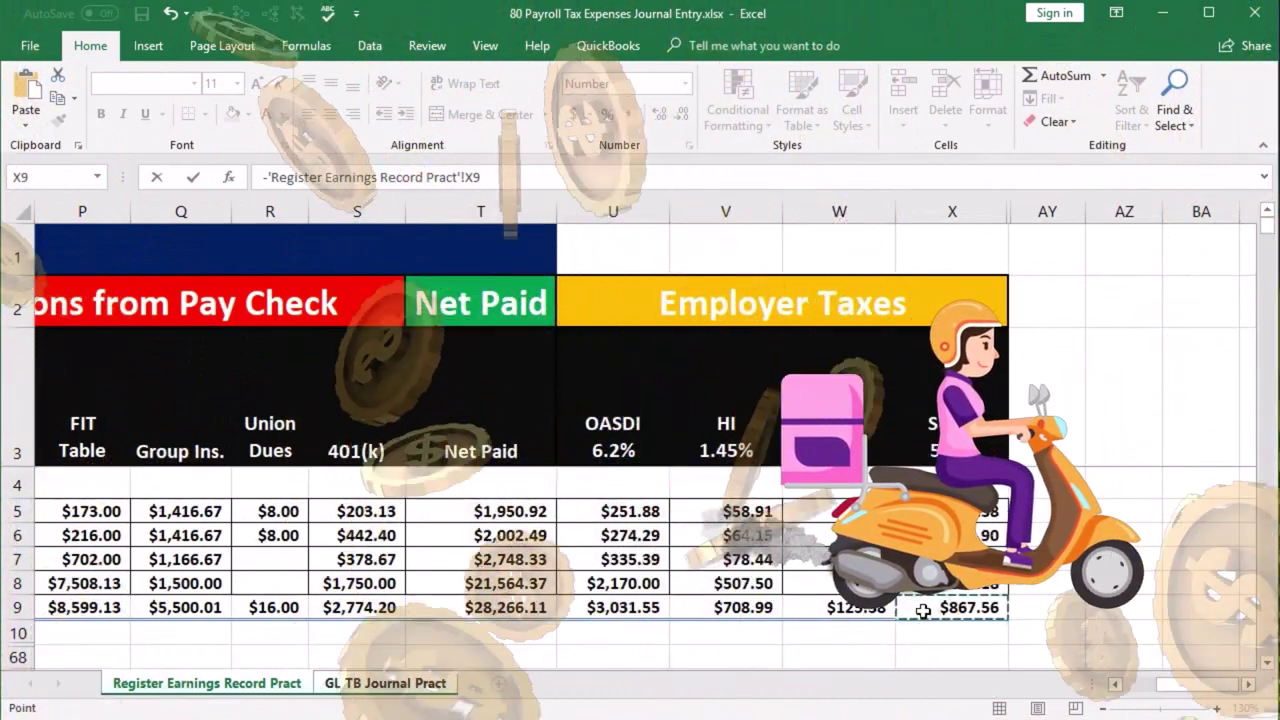
{"action": "key", "text": "Return"}
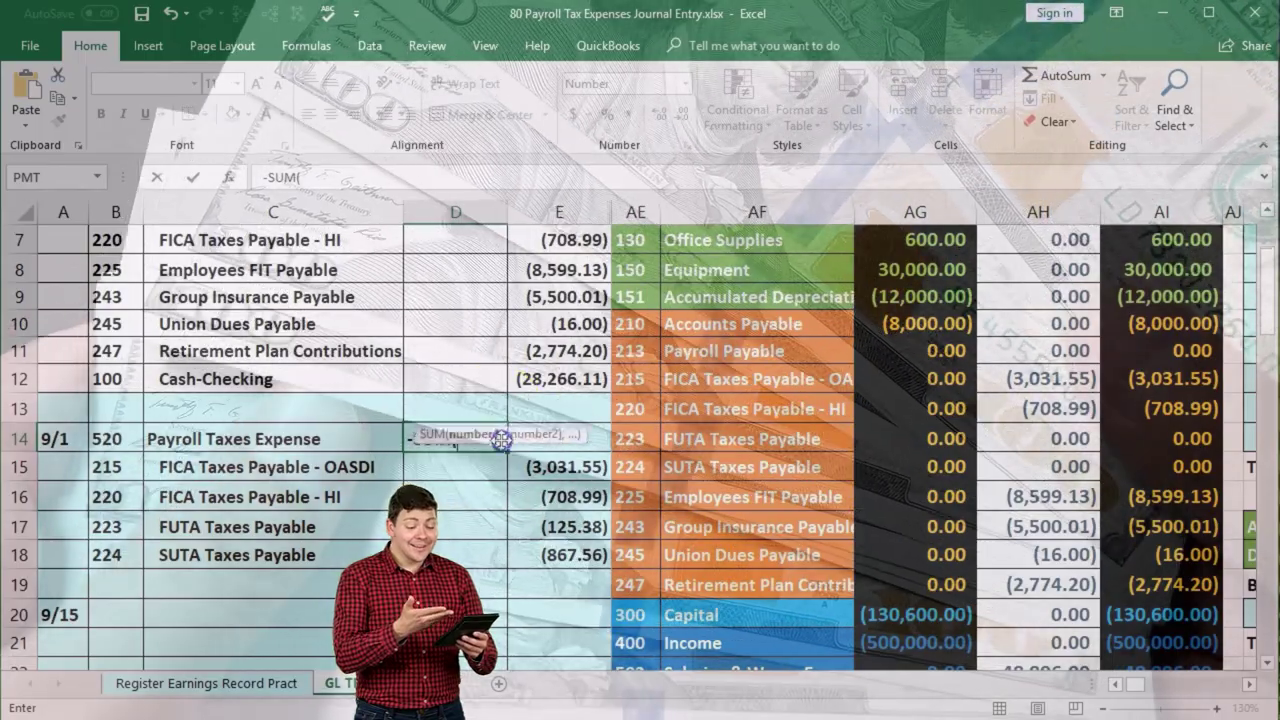
Step: Debit Payroll Taxes Expense in D14 with the formula -SUM(D15:E18)
{"action": "left_click_drag", "start_coordinate": [501, 437], "coordinate": [501, 462]}
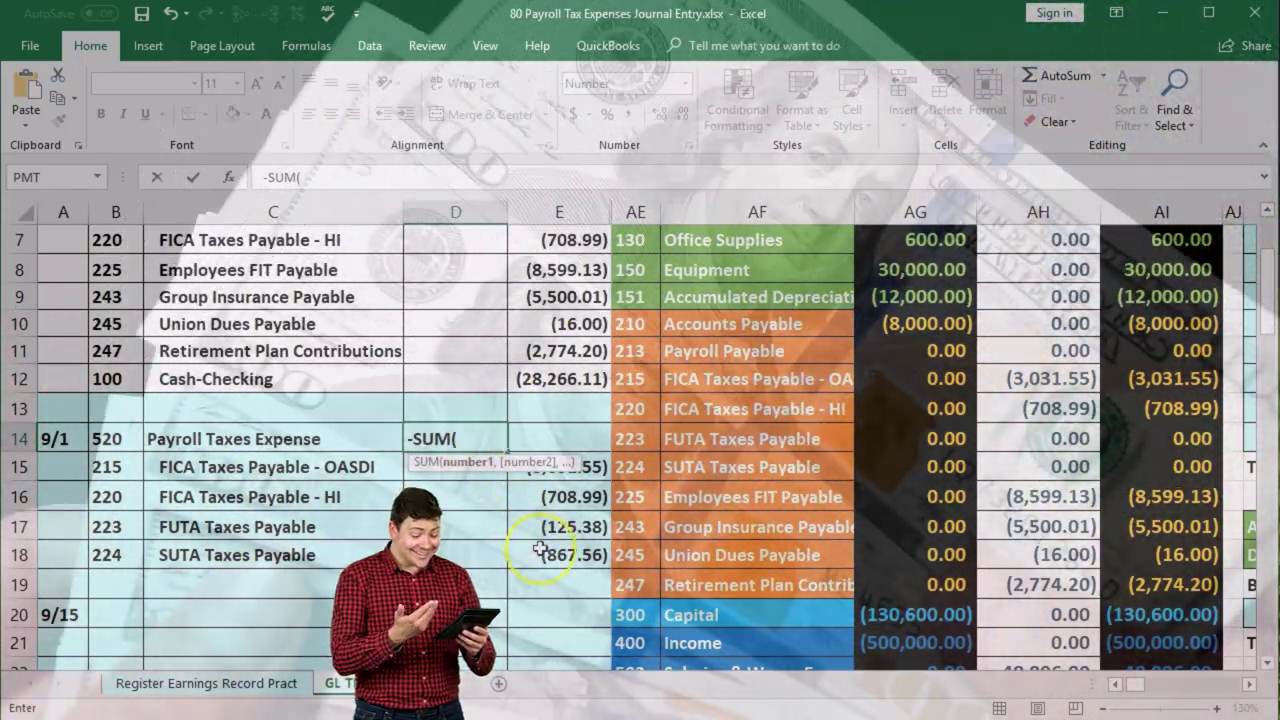
{"action": "left_click", "coordinate": [549, 556]}
{"action": "left_click_drag", "start_coordinate": [549, 556], "coordinate": [505, 440]}
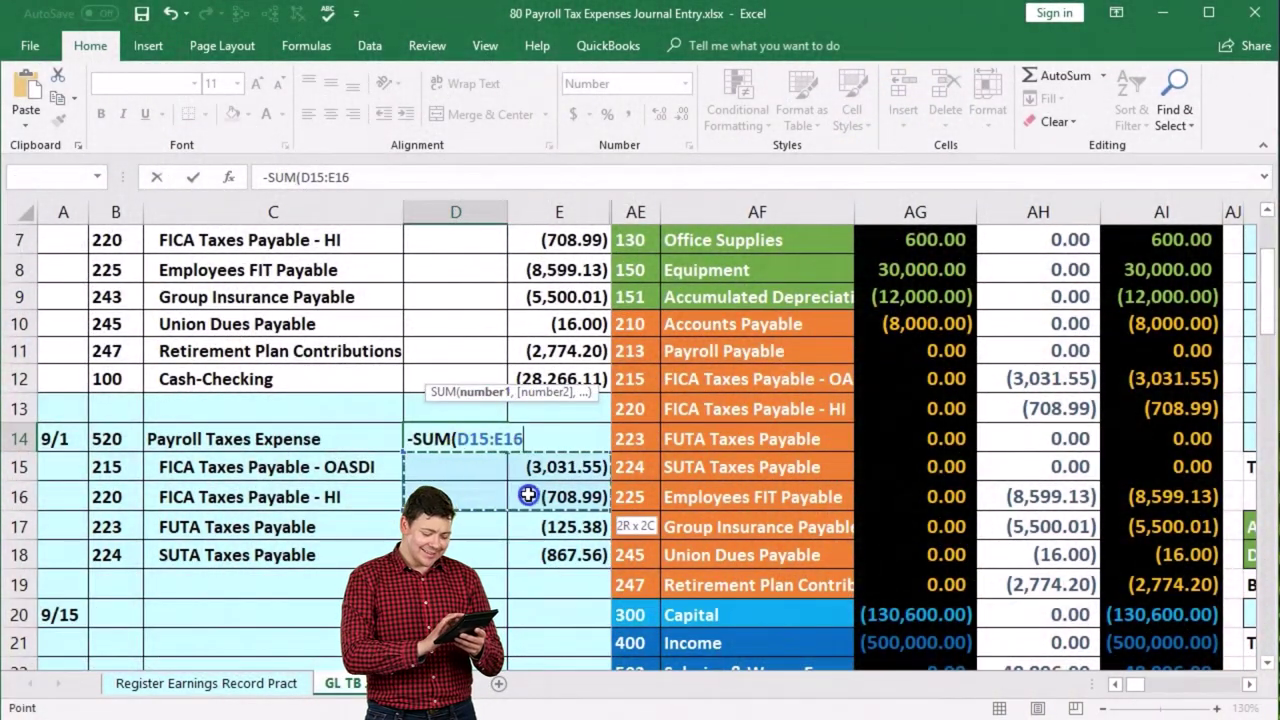
{"action": "left_click_drag", "start_coordinate": [536, 520], "coordinate": [539, 537]}
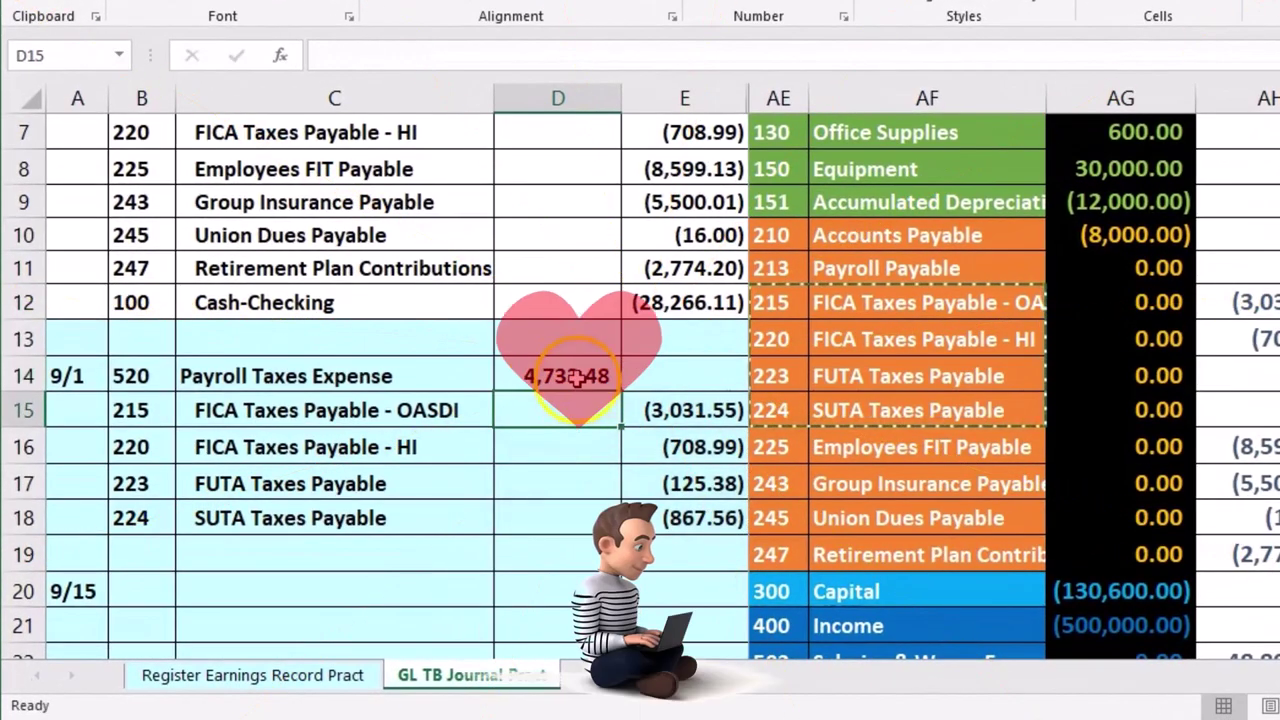
Step: Check the combined sum of the journal entry's debit and credits in D14:E18, and inspect the SUTA credit's formula in E18
{"action": "left_click_drag", "start_coordinate": [577, 377], "coordinate": [668, 490]}
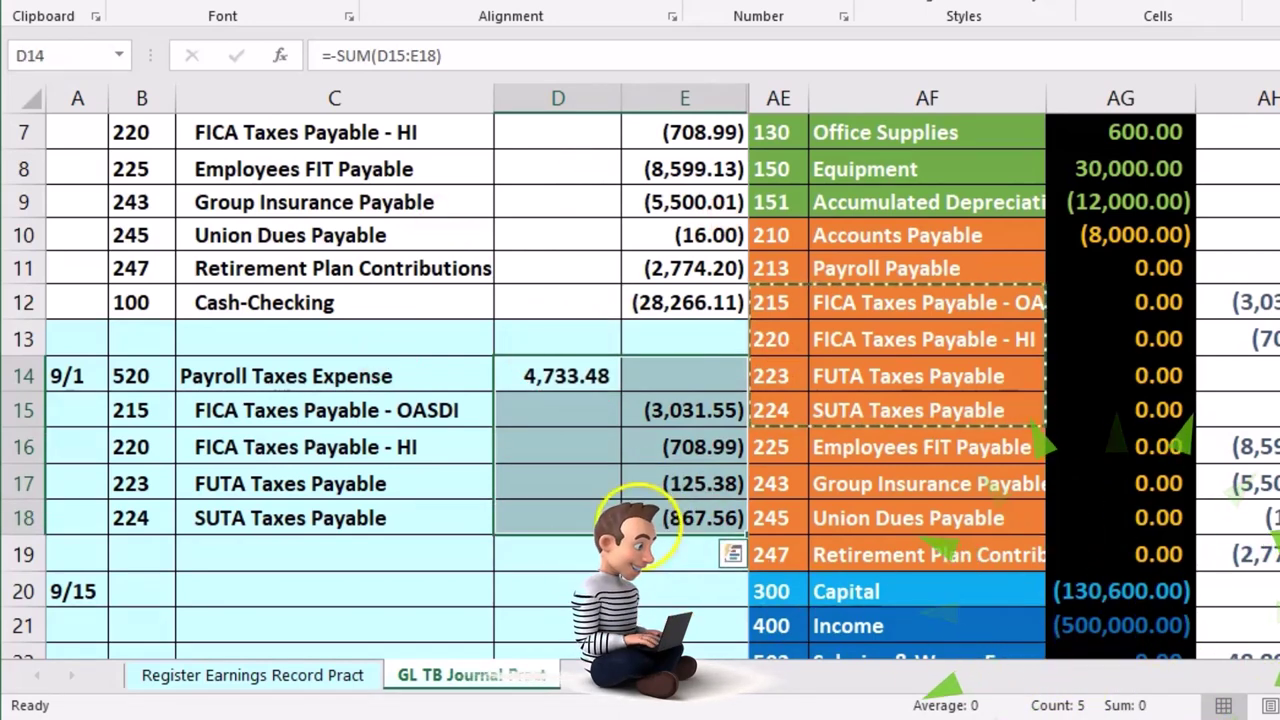
{"action": "left_click", "coordinate": [654, 518]}
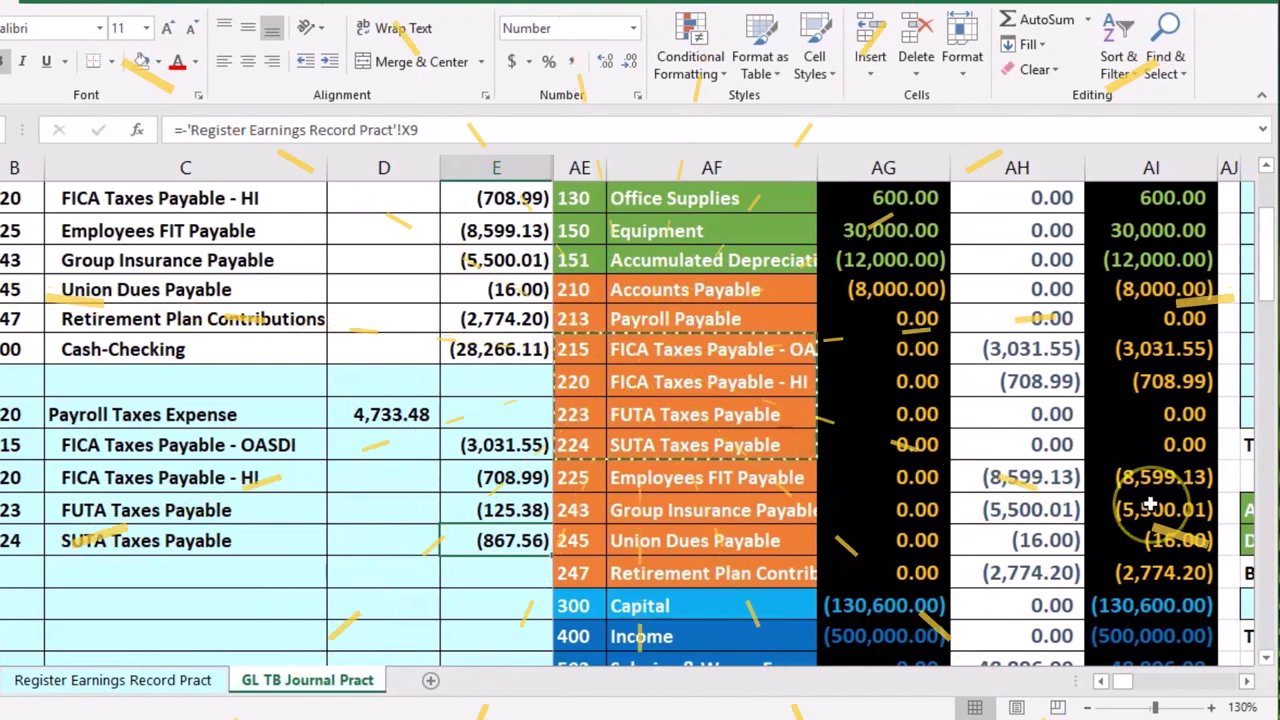
{"action": "scroll", "coordinate": [1150, 503], "scroll_direction": "up", "scroll_amount": 2}
{"action": "scroll", "coordinate": [1150, 503], "scroll_direction": "down", "scroll_amount": 2}
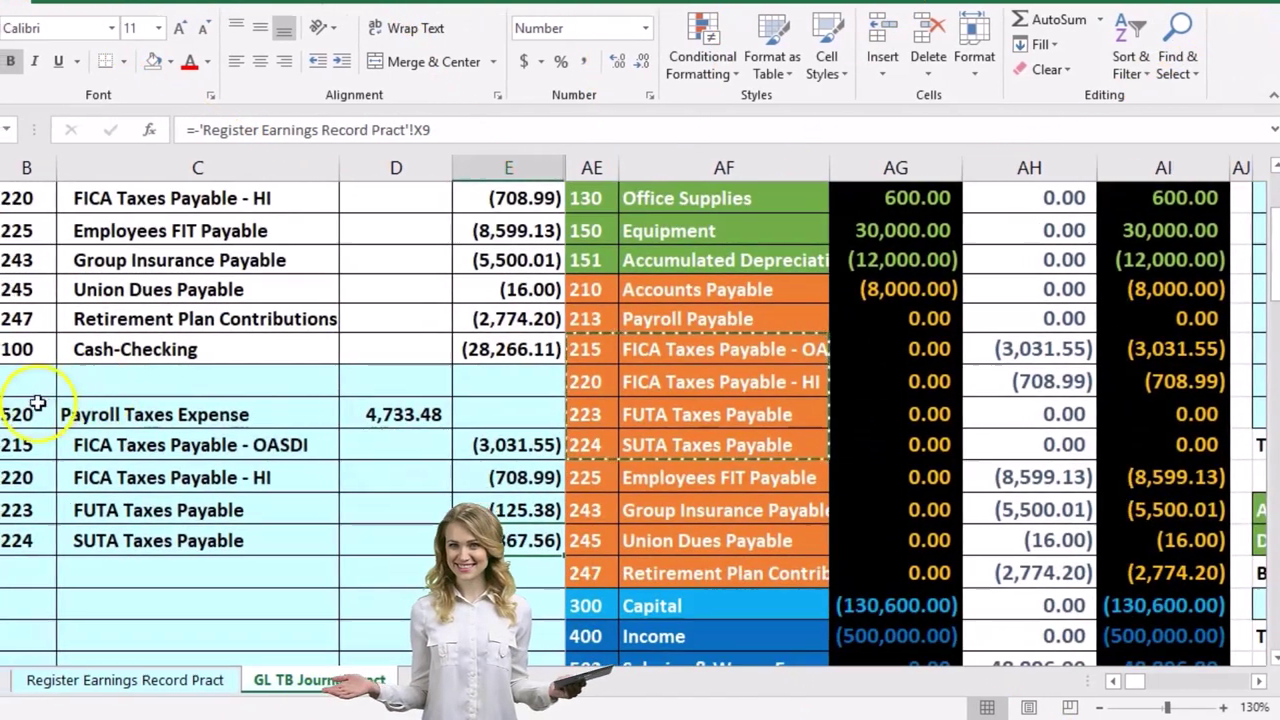
Step: Compare the entry's Payroll Taxes Expense account with its line in the trial balance, and return to the tax payable accounts
{"action": "left_click", "coordinate": [11, 415]}
{"action": "left_click_drag", "start_coordinate": [107, 416], "coordinate": [200, 417]}
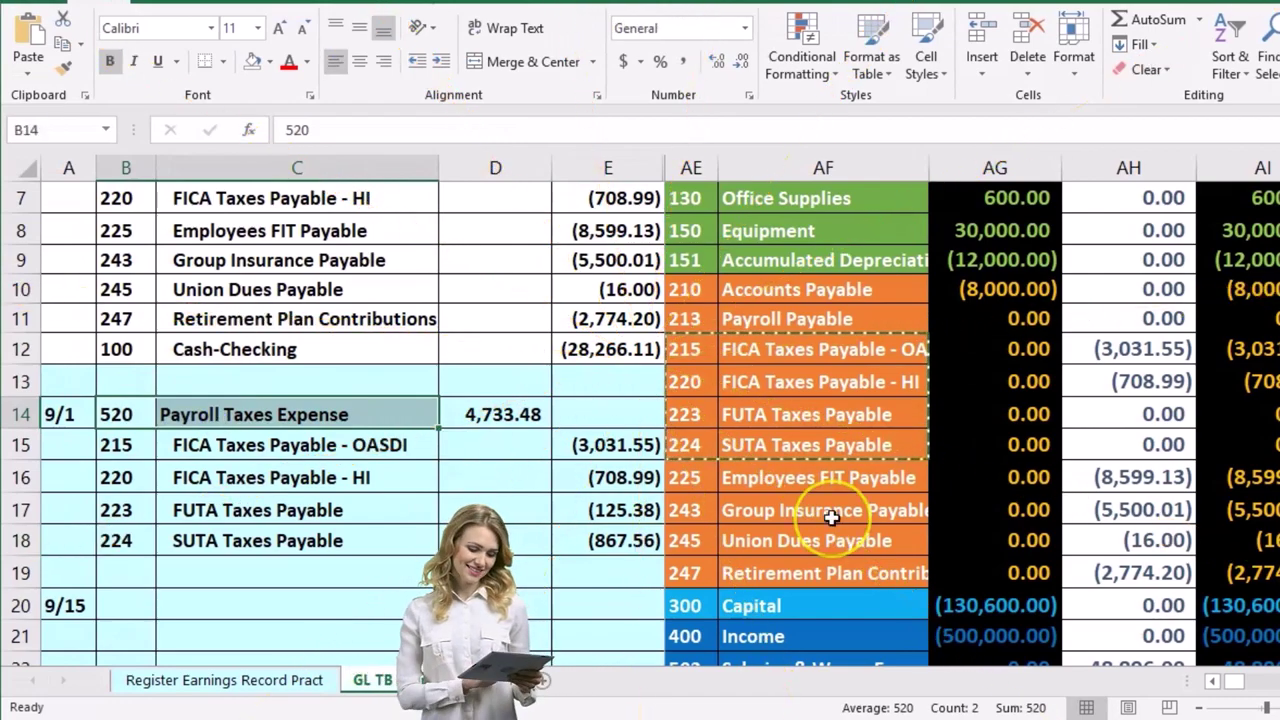
{"action": "scroll", "coordinate": [831, 517], "scroll_direction": "down", "scroll_amount": 2}
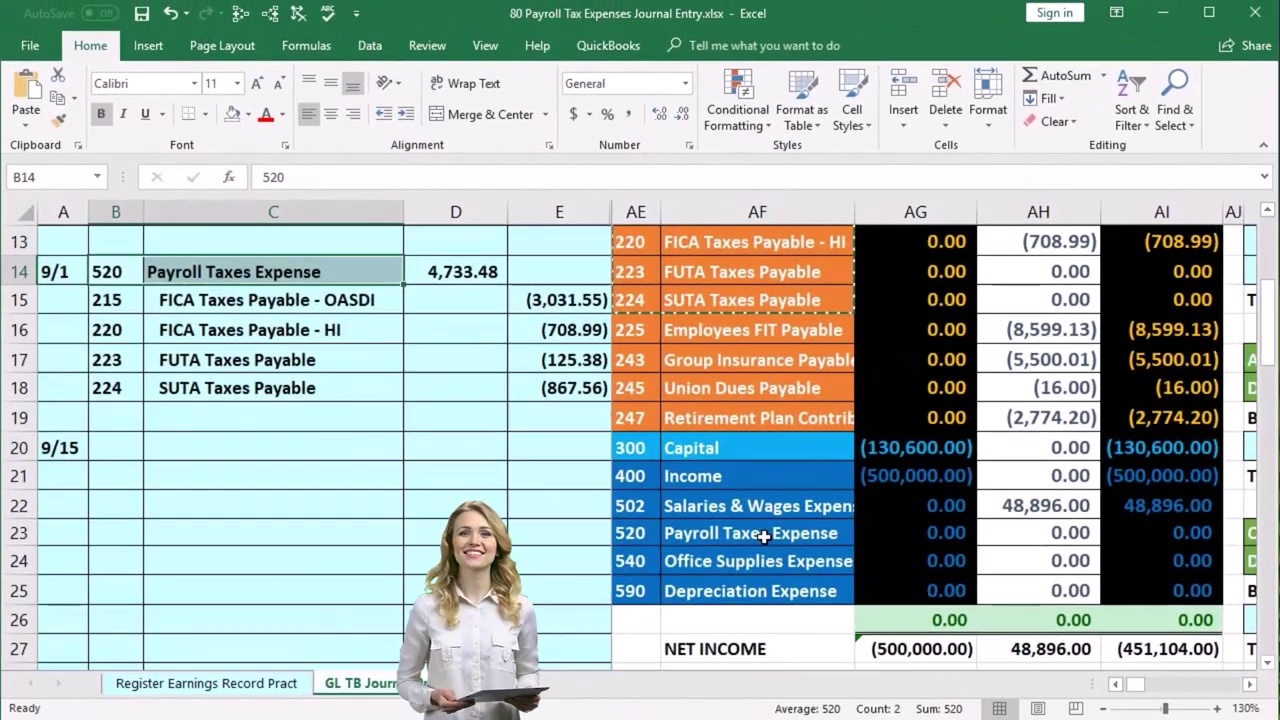
{"action": "left_click", "coordinate": [714, 516]}
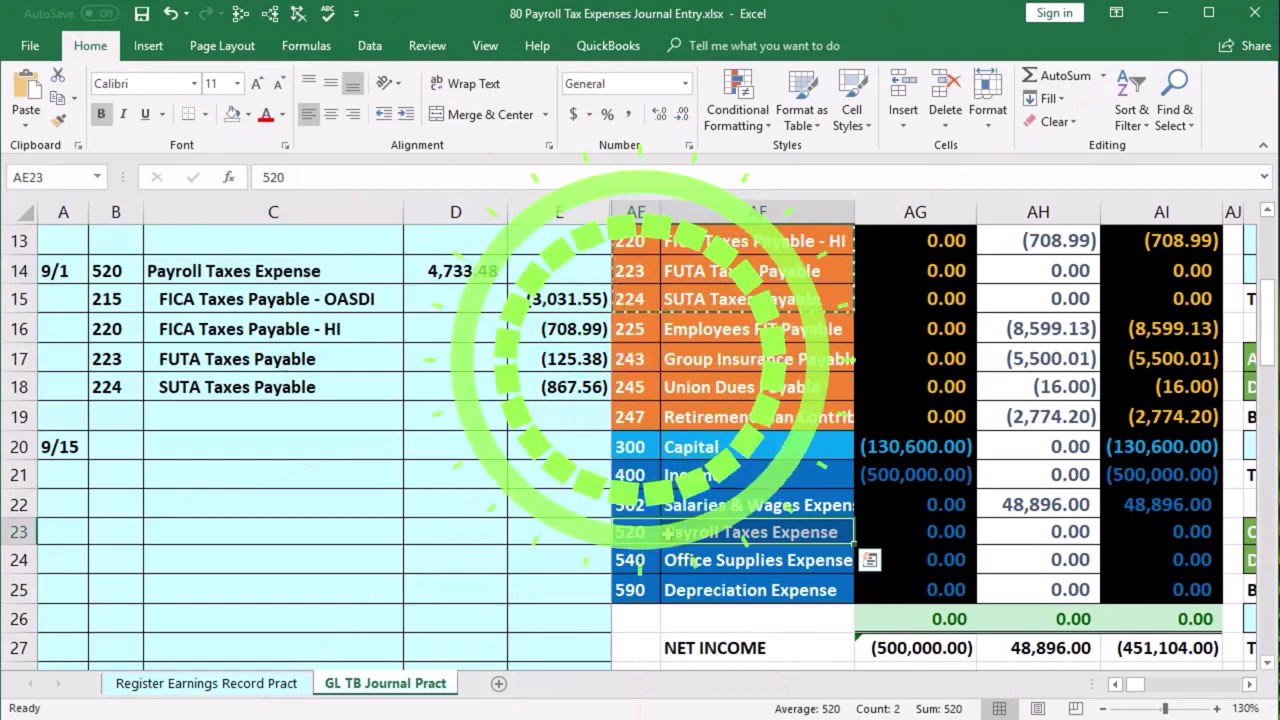
{"action": "scroll", "coordinate": [667, 533], "scroll_direction": "up", "scroll_amount": 2}
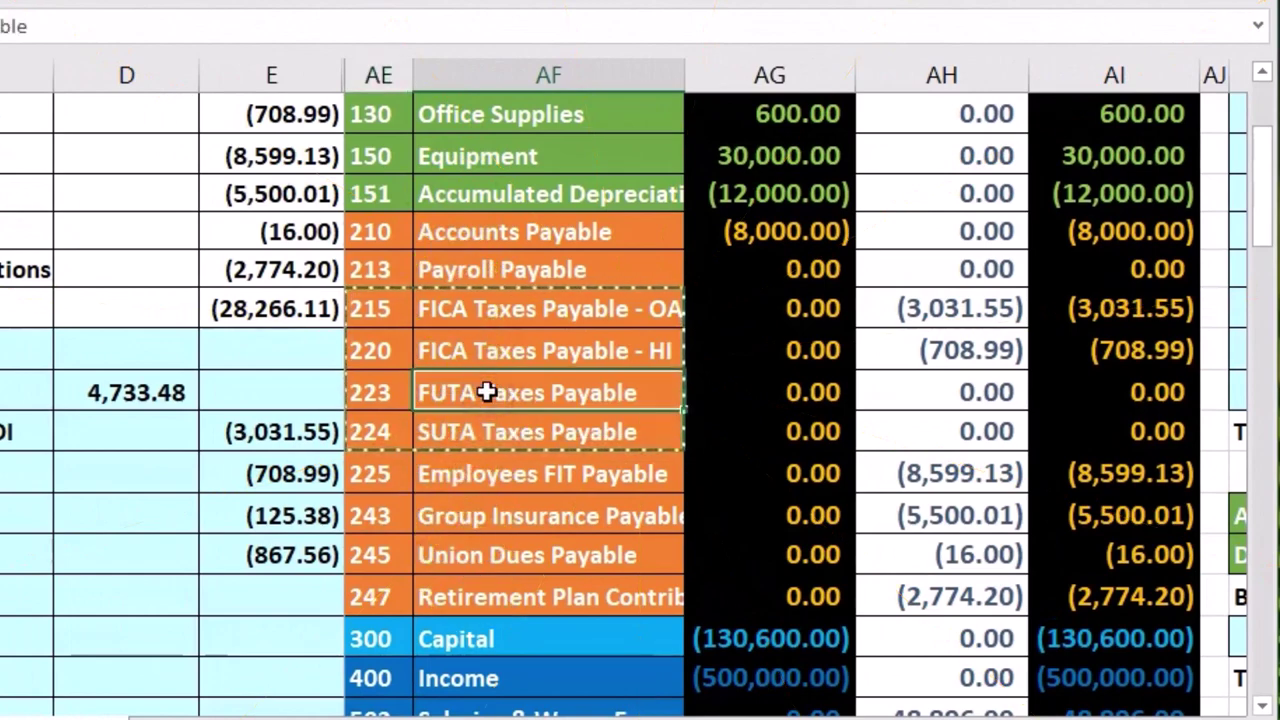
Step: Date the first posting in the general ledger's Payroll Taxes Expense account 9/1 in BQ6
{"action": "key", "text": "Right"}
{"action": "key", "text": "Right"}
{"action": "key", "text": "Right"}
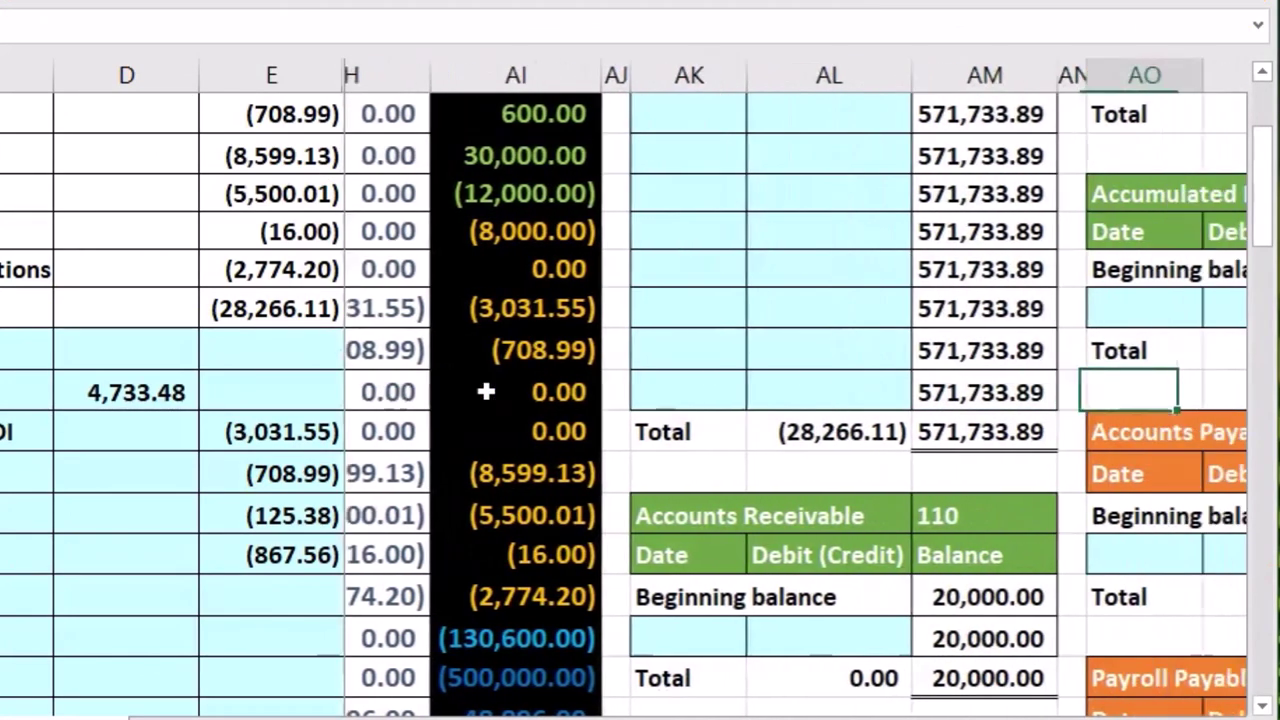
{"action": "key", "text": "Right"}
{"action": "key", "text": "Right"}
{"action": "key", "text": "Right"}
{"action": "key", "text": "Right"}
{"action": "key", "text": "Right"}
{"action": "key", "text": "Right"}
{"action": "key", "text": "Right"}
{"action": "key", "text": "Right"}
{"action": "key", "text": "Right"}
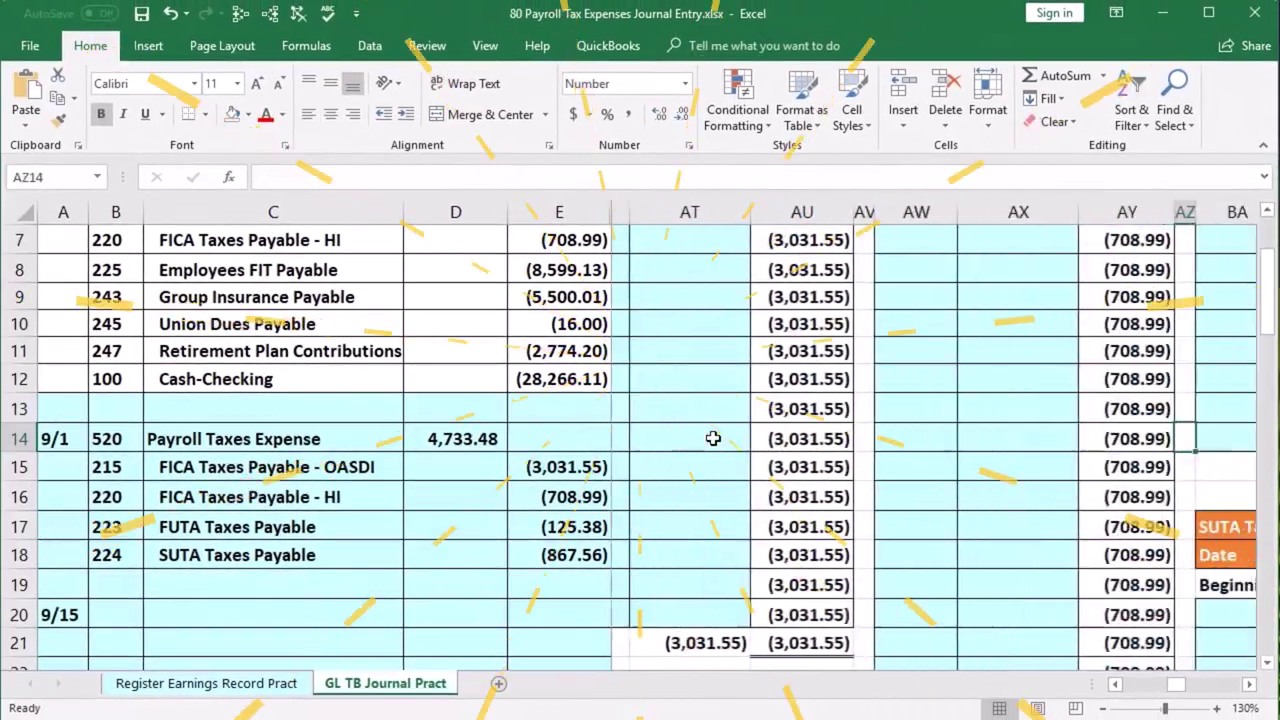
{"action": "key", "text": "Right"}
{"action": "key", "text": "Right"}
{"action": "key", "text": "Right"}
{"action": "key", "text": "Right"}
{"action": "key", "text": "Right"}
{"action": "key", "text": "Right"}
{"action": "key", "text": "Right"}
{"action": "key", "text": "Right"}
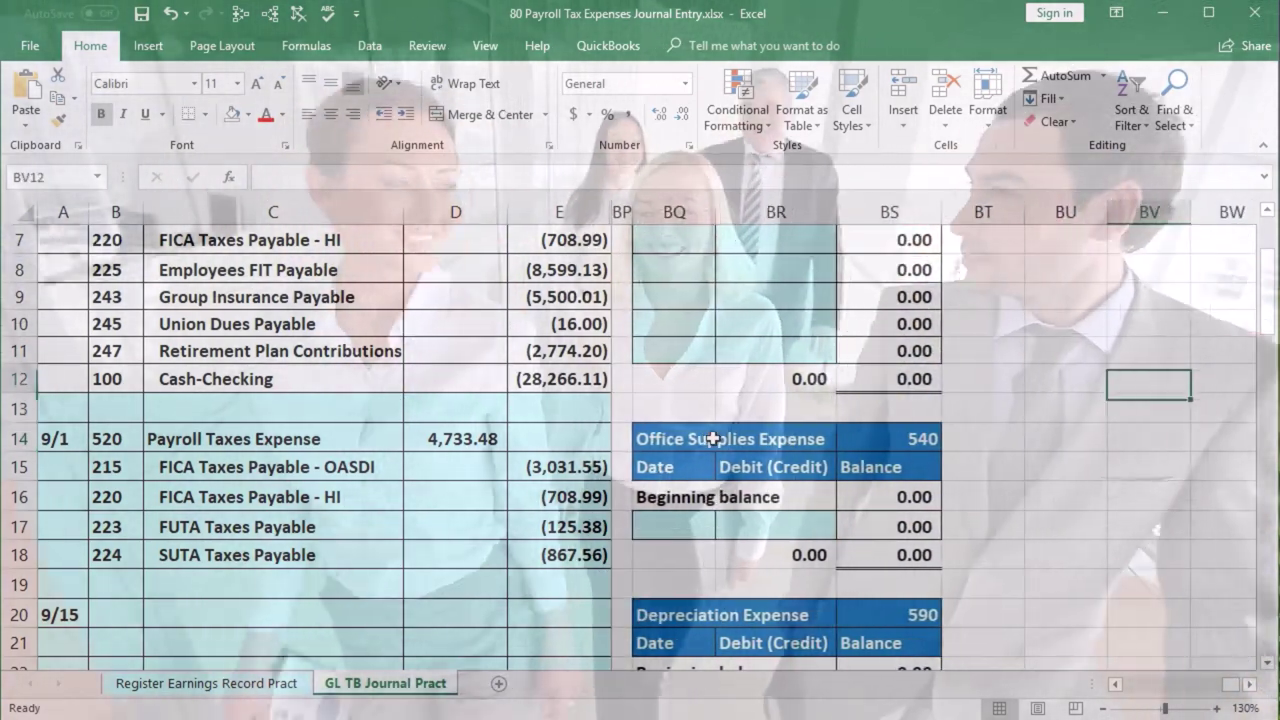
{"action": "key", "text": "ctrl+Up"}
{"action": "key", "text": "Left"}
{"action": "key", "text": "Left"}
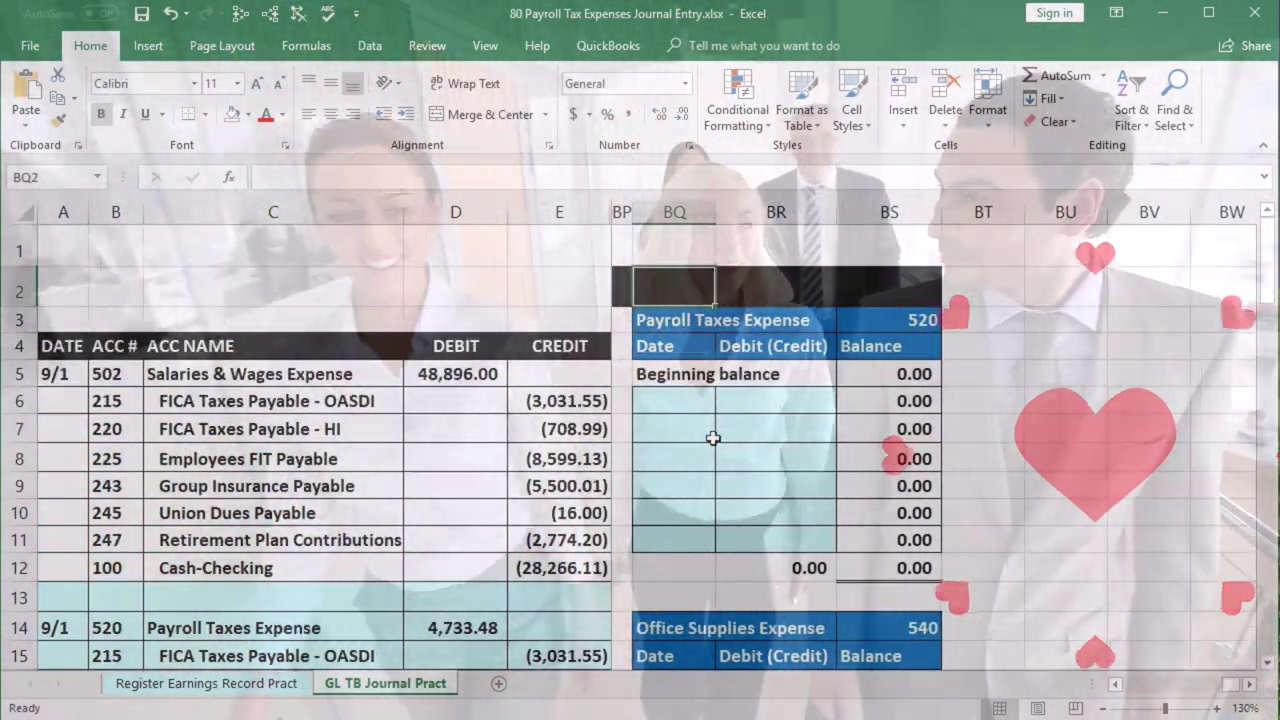
{"action": "key", "text": "Down"}
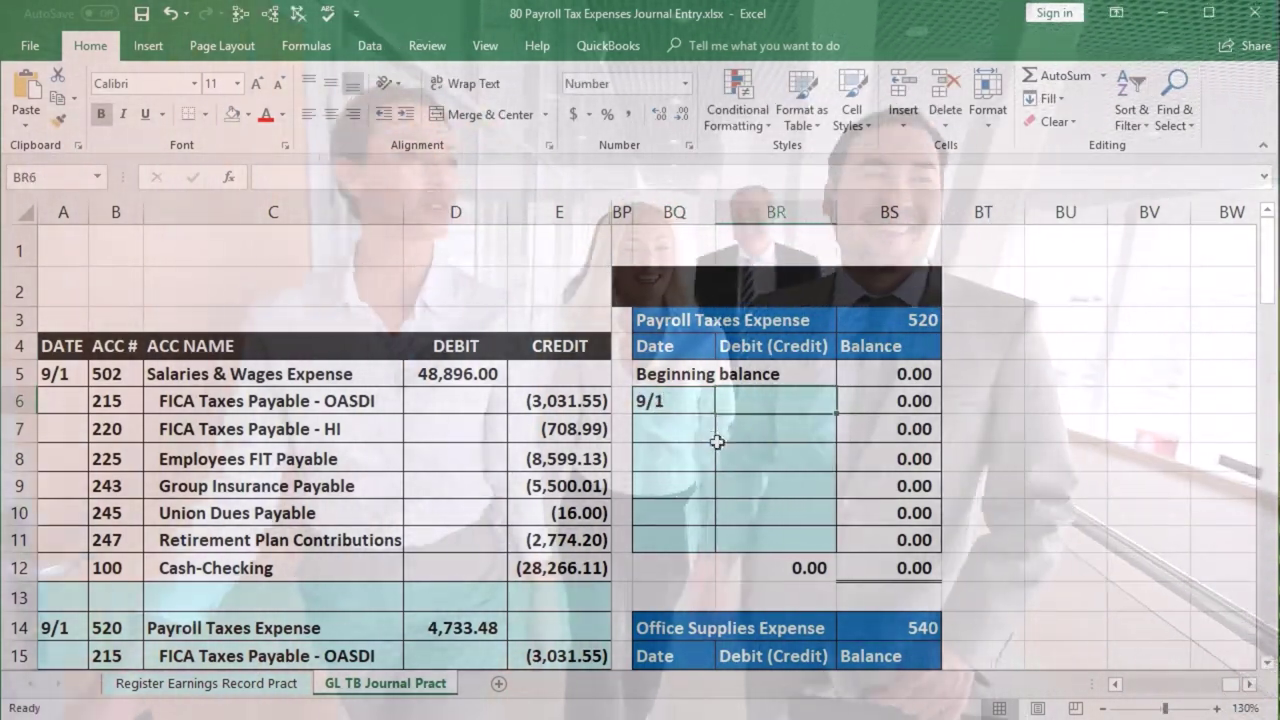
Step: Post the payroll tax debit to BR6 with the formula =D14, and inspect that formula
{"action": "left_click", "coordinate": [777, 399]}
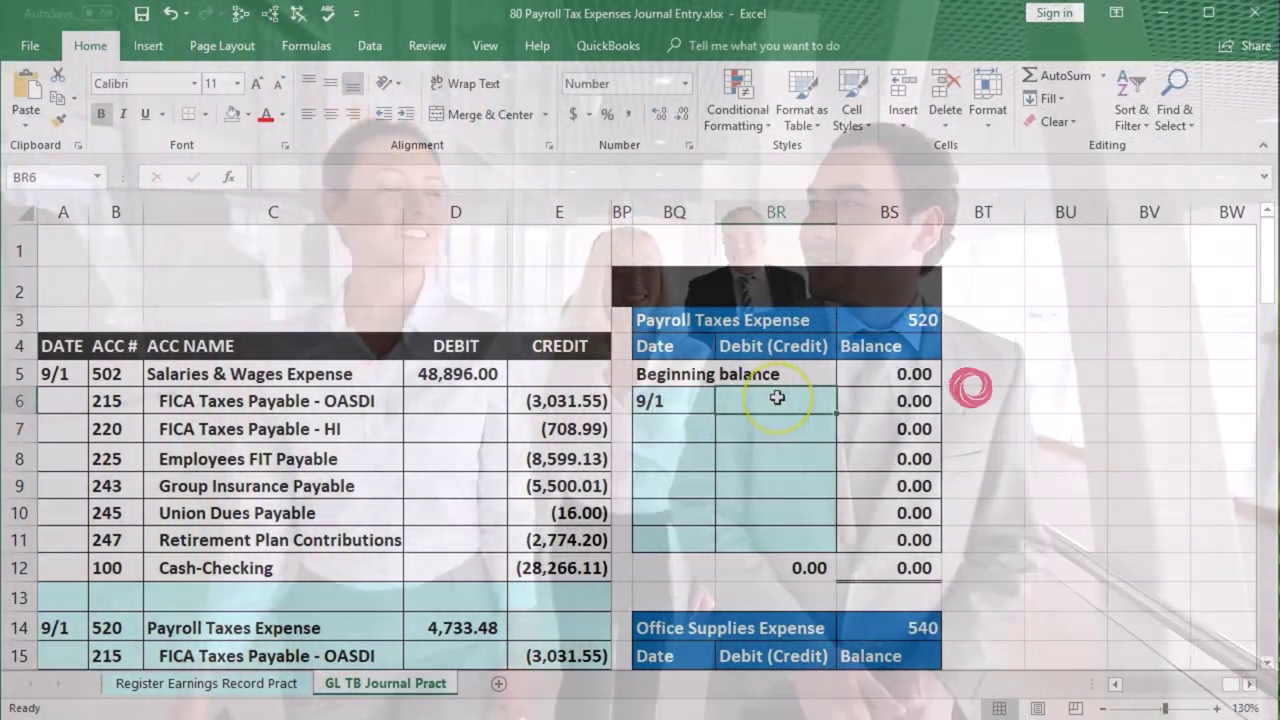
{"action": "type", "text": "="}
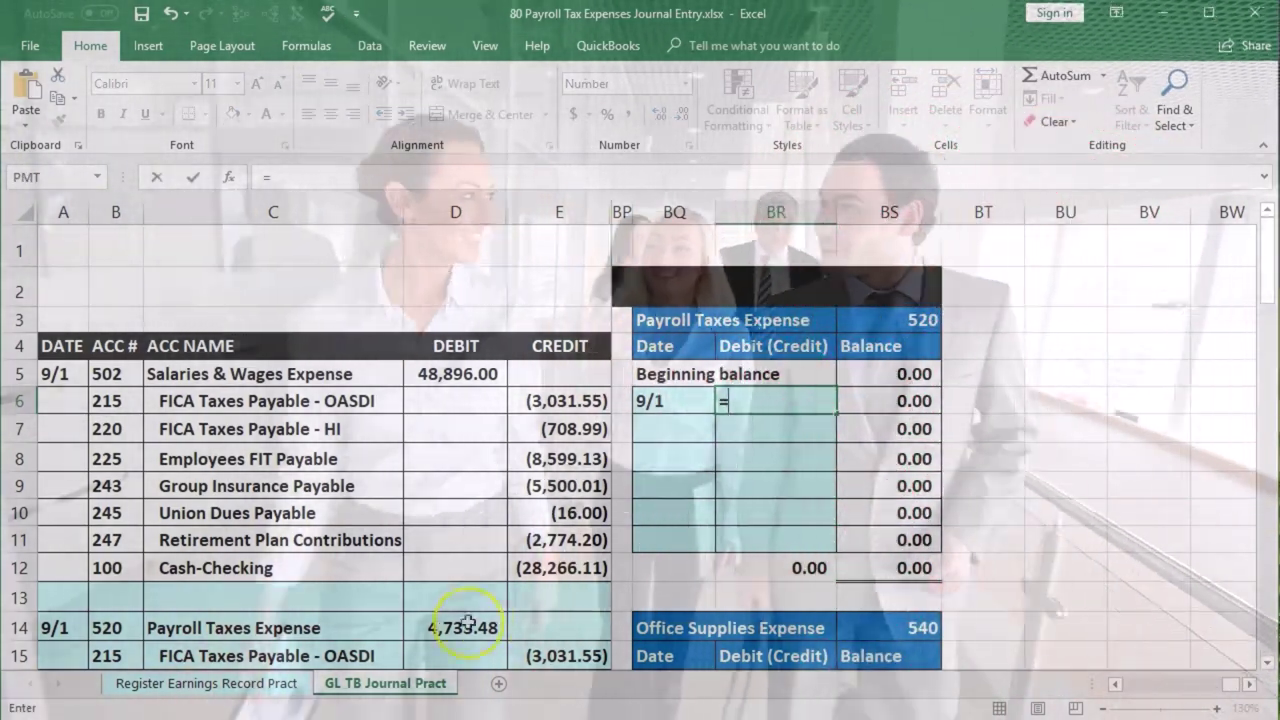
{"action": "left_click", "coordinate": [457, 628]}
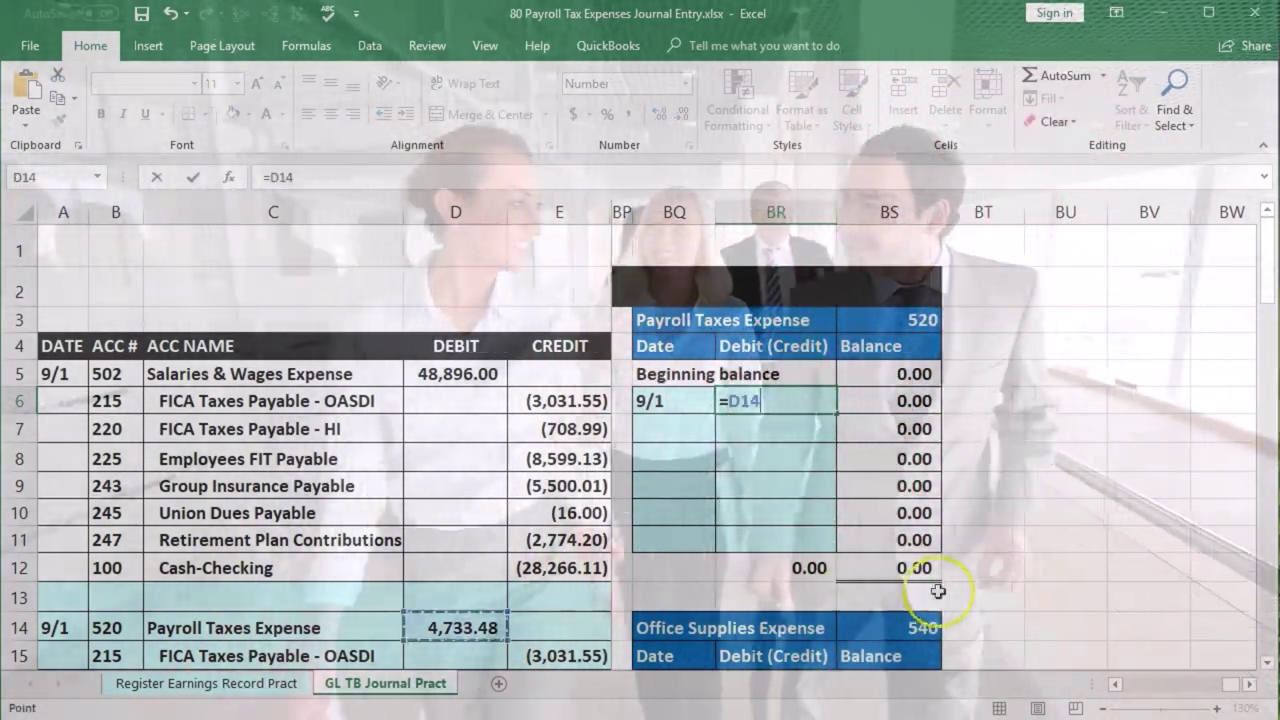
{"action": "key", "text": "Return"}
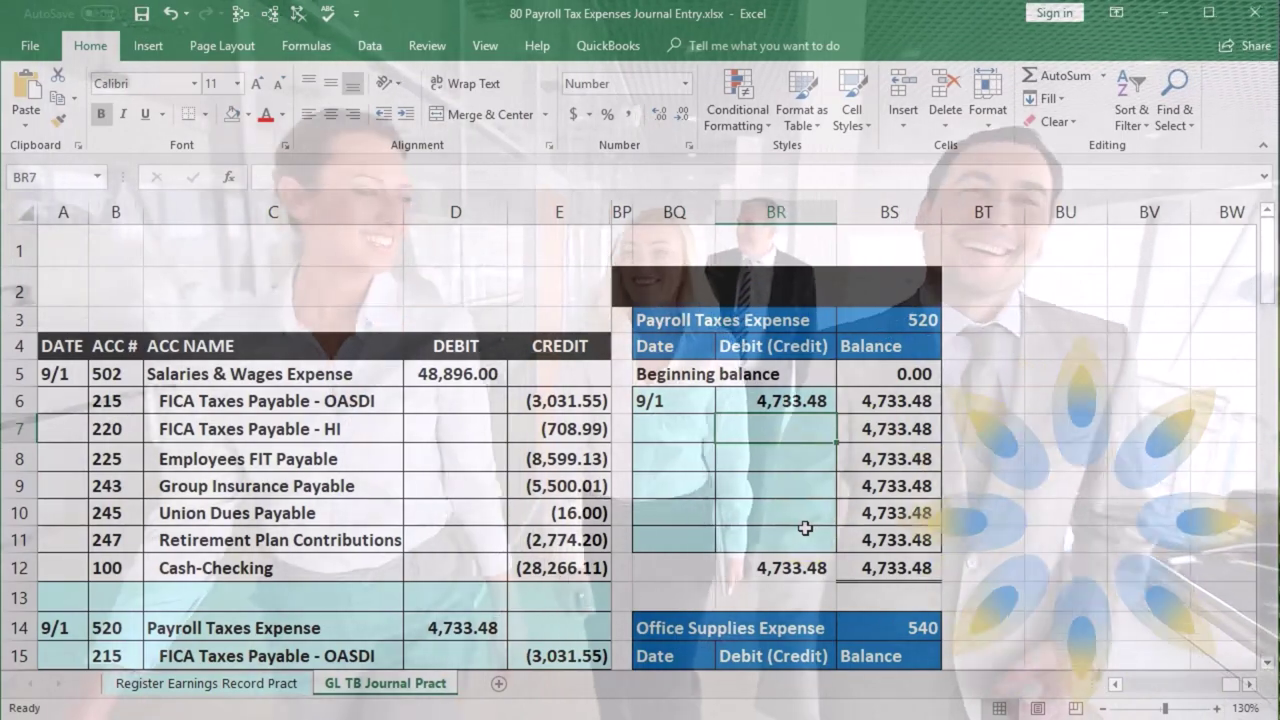
{"action": "double_click", "coordinate": [786, 400]}
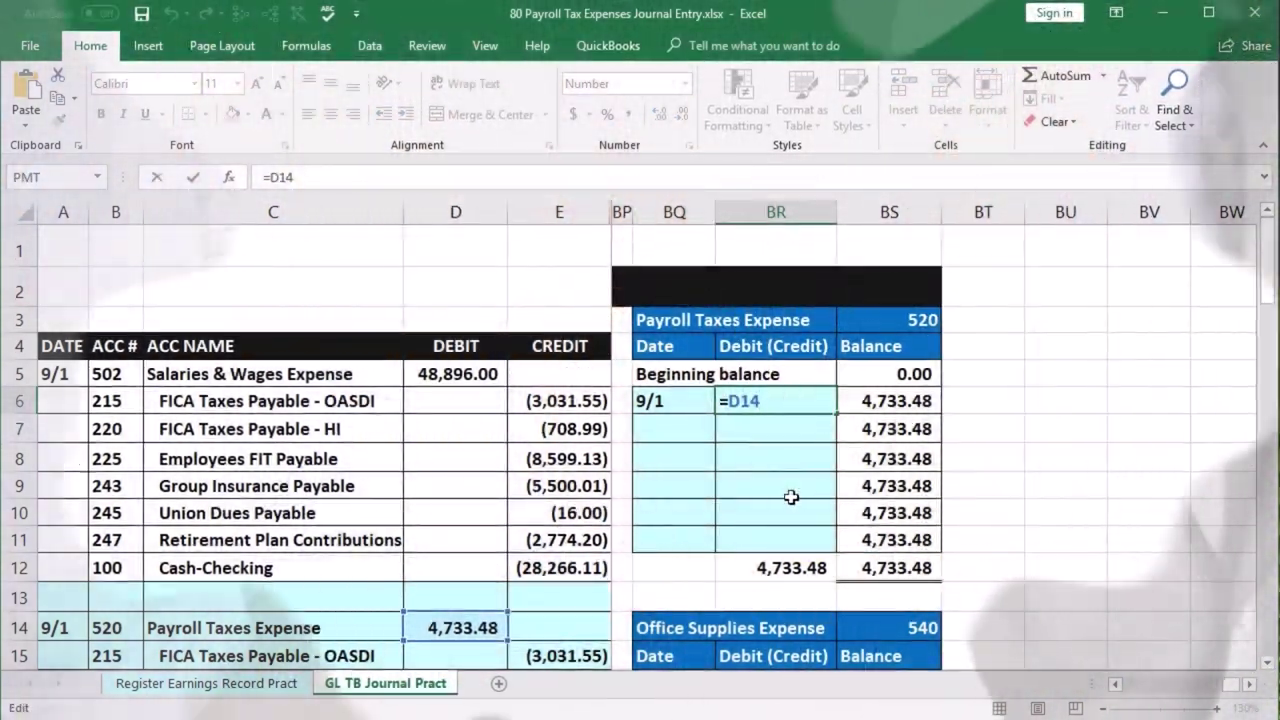
{"action": "key", "text": "Return"}
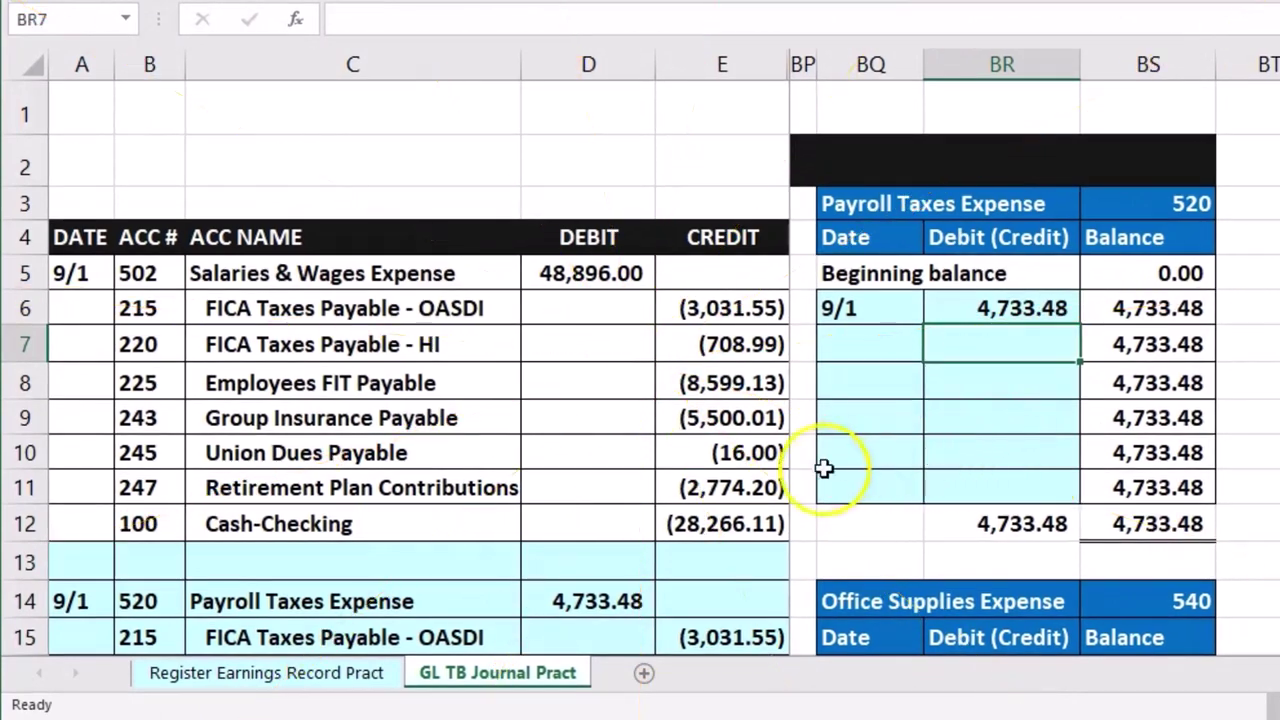
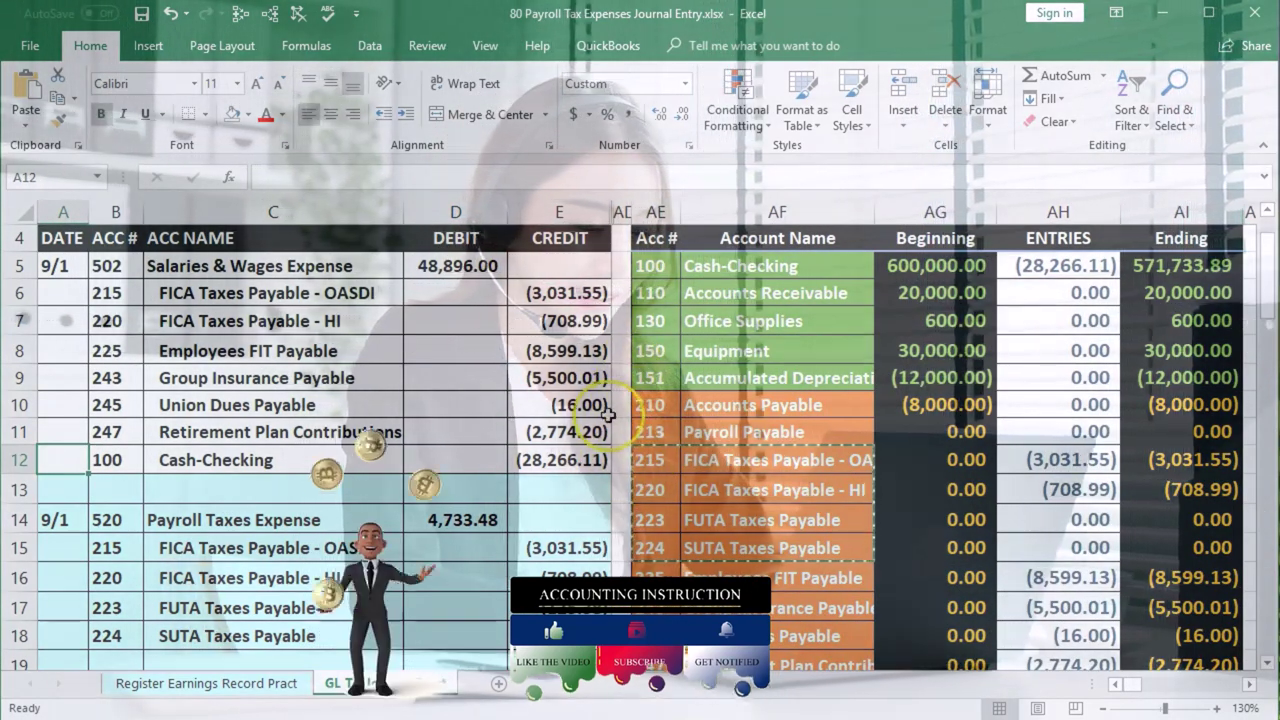
Step: Match the journal entry's FICA Taxes Payable - OASDI account 215 with its line in the trial balance
{"action": "scroll", "coordinate": [625, 365], "scroll_direction": "up", "scroll_amount": 1}
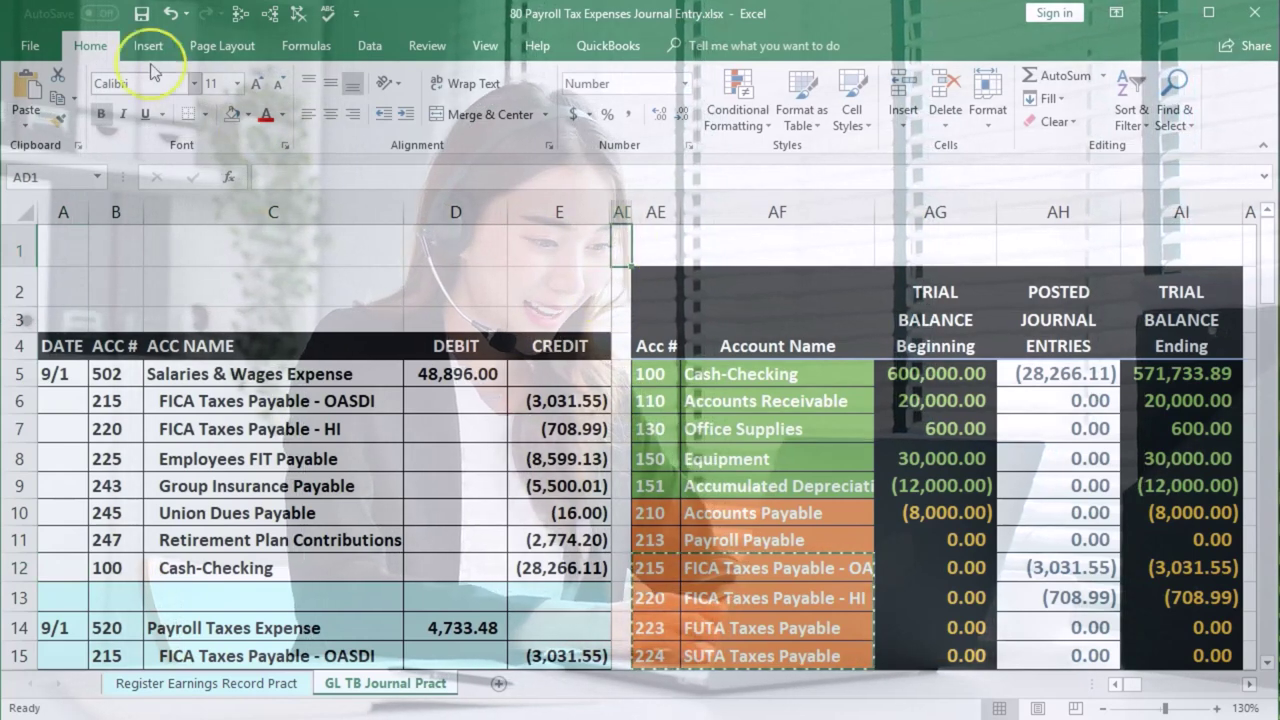
{"action": "left_click", "coordinate": [505, 50]}
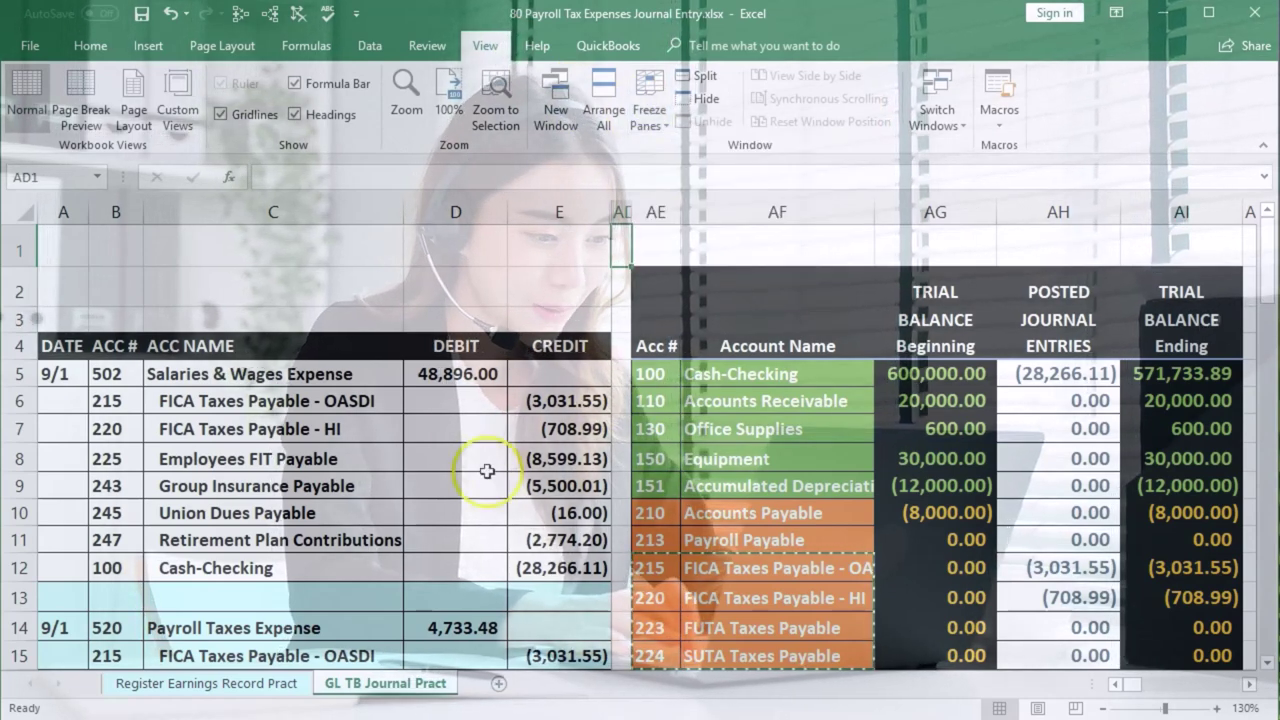
{"action": "scroll", "coordinate": [541, 561], "scroll_direction": "down", "scroll_amount": 2}
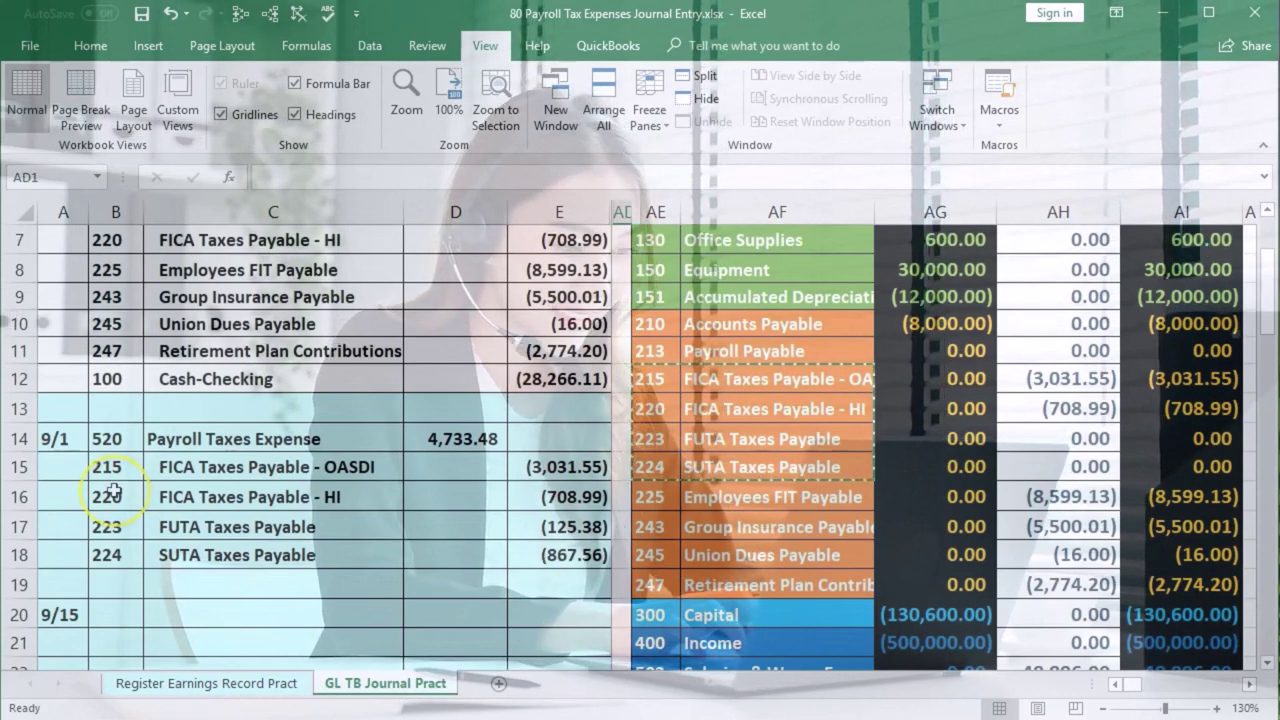
{"action": "left_click_drag", "start_coordinate": [123, 470], "coordinate": [170, 463]}
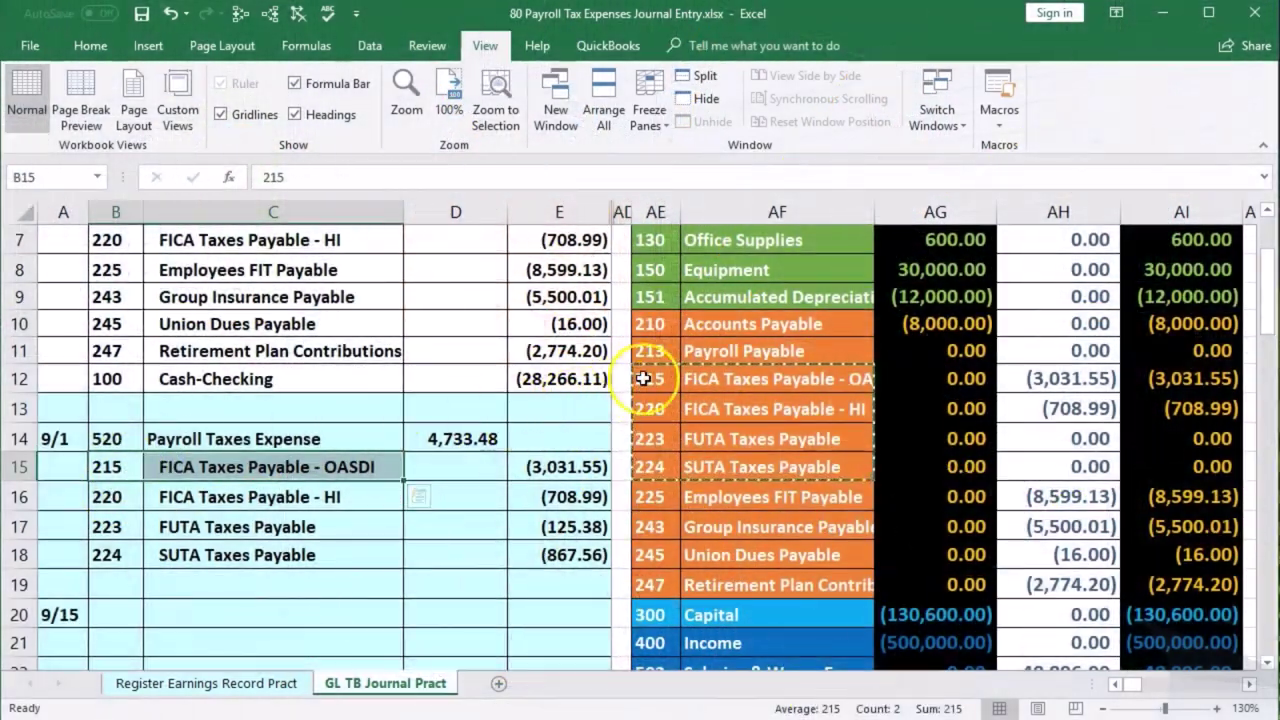
{"action": "left_click_drag", "start_coordinate": [648, 379], "coordinate": [690, 384]}
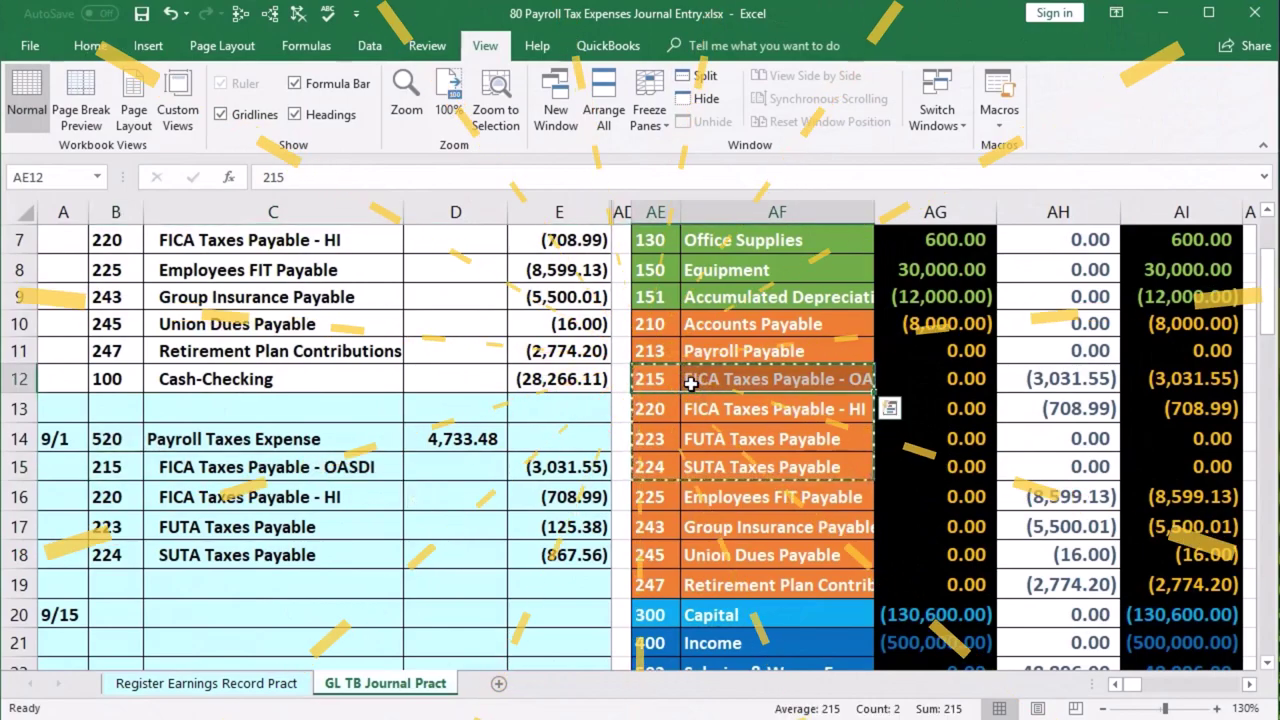
Step: Date the second posting in the FICA Taxes Payable - OASDI ledger account 9/1 in AS7
{"action": "key", "text": "Right"}
{"action": "key", "text": "Right"}
{"action": "key", "text": "Right"}
{"action": "key", "text": "Right"}
{"action": "key", "text": "Right"}
{"action": "key", "text": "Right"}
{"action": "key", "text": "Right"}
{"action": "key", "text": "Right"}
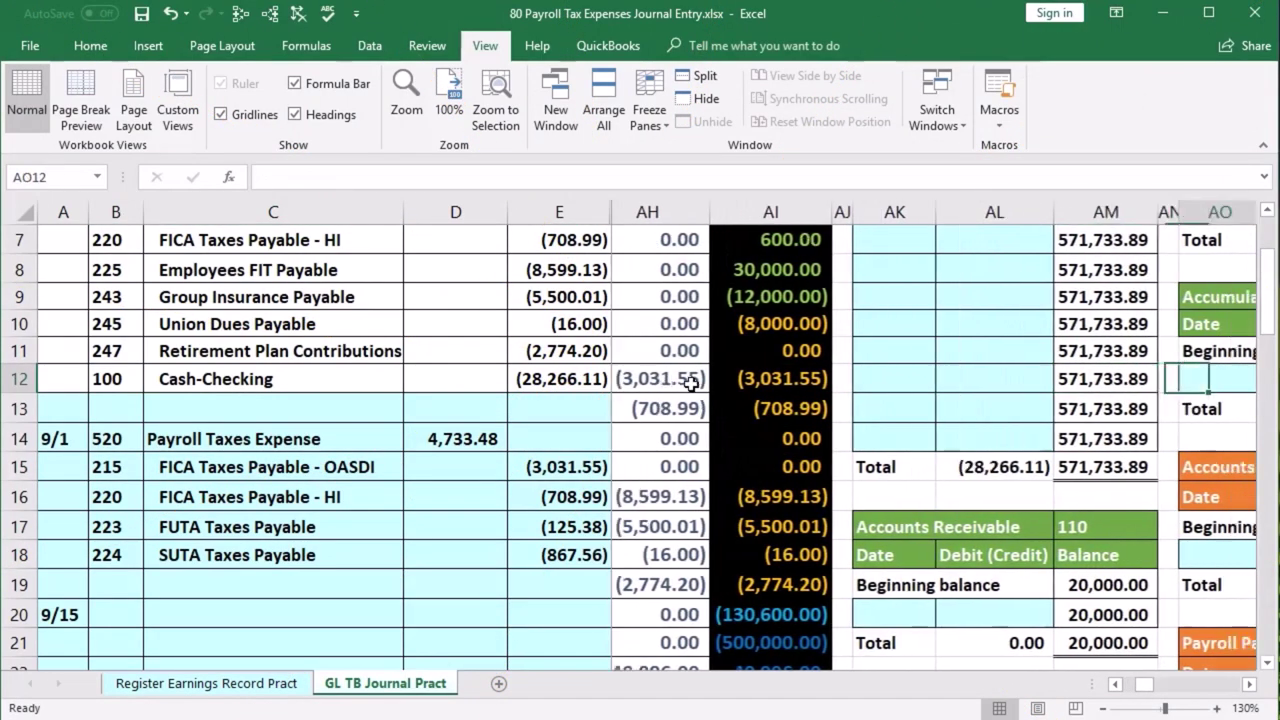
{"action": "key", "text": "Right"}
{"action": "key", "text": "Right"}
{"action": "key", "text": "Right"}
{"action": "key", "text": "Right"}
{"action": "key", "text": "Right"}
{"action": "key", "text": "Right"}
{"action": "key", "text": "Right"}
{"action": "key", "text": "Right"}
{"action": "key", "text": "Right"}
{"action": "key", "text": "Up"}
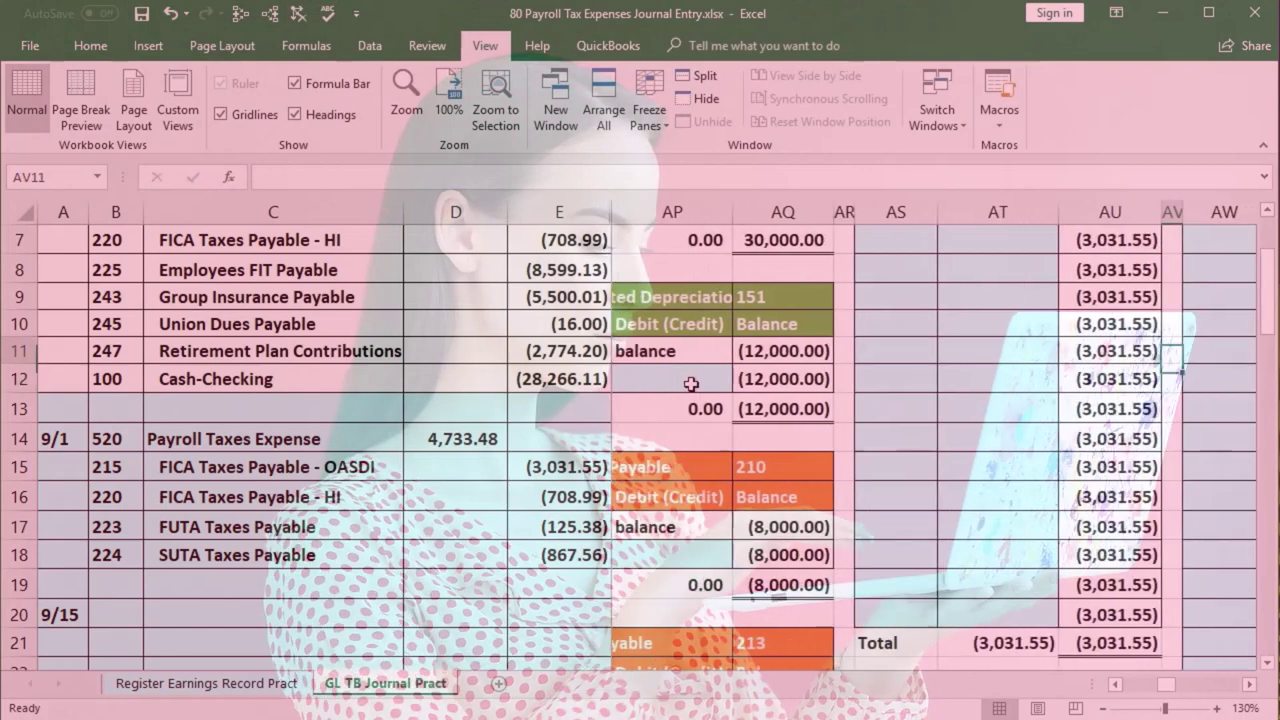
{"action": "key", "text": "Up"}
{"action": "key", "text": "Up"}
{"action": "key", "text": "Up"}
{"action": "key", "text": "Up"}
{"action": "key", "text": "Up"}
{"action": "key", "text": "Up"}
{"action": "key", "text": "Up"}
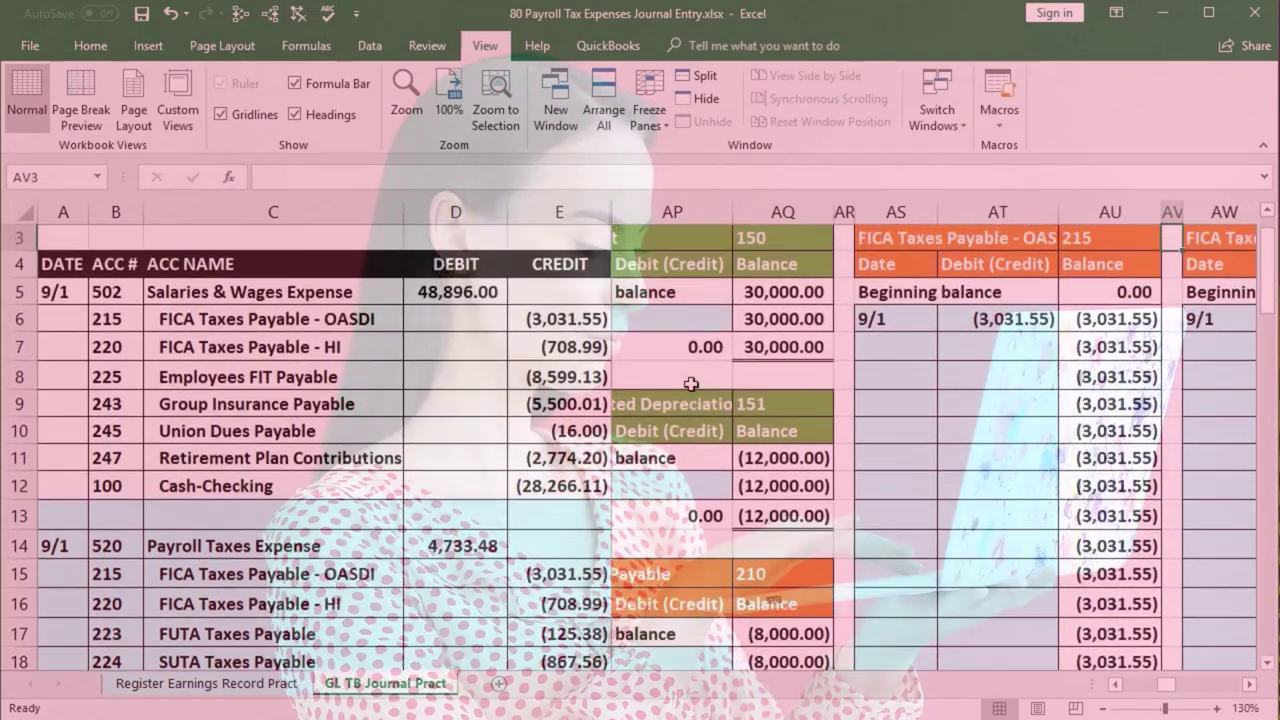
{"action": "key", "text": "Left"}
{"action": "key", "text": "Left"}
{"action": "key", "text": "Left"}
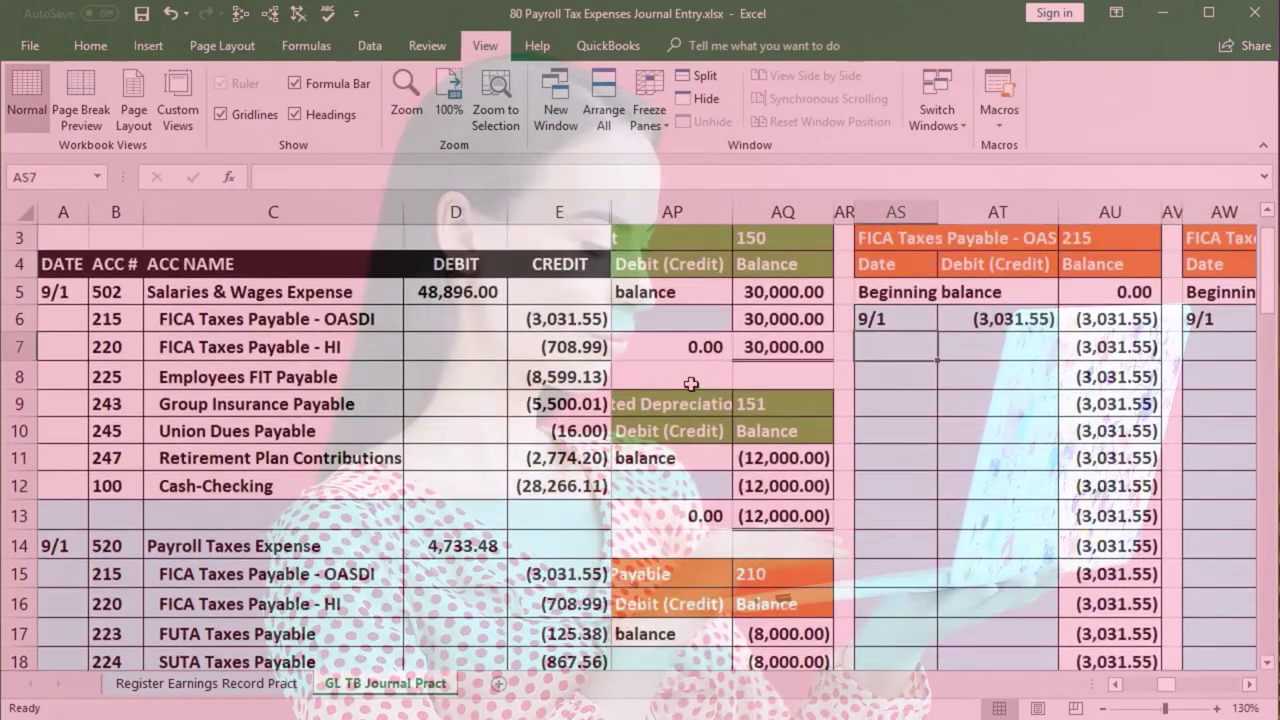
{"action": "type", "text": "9/1"}
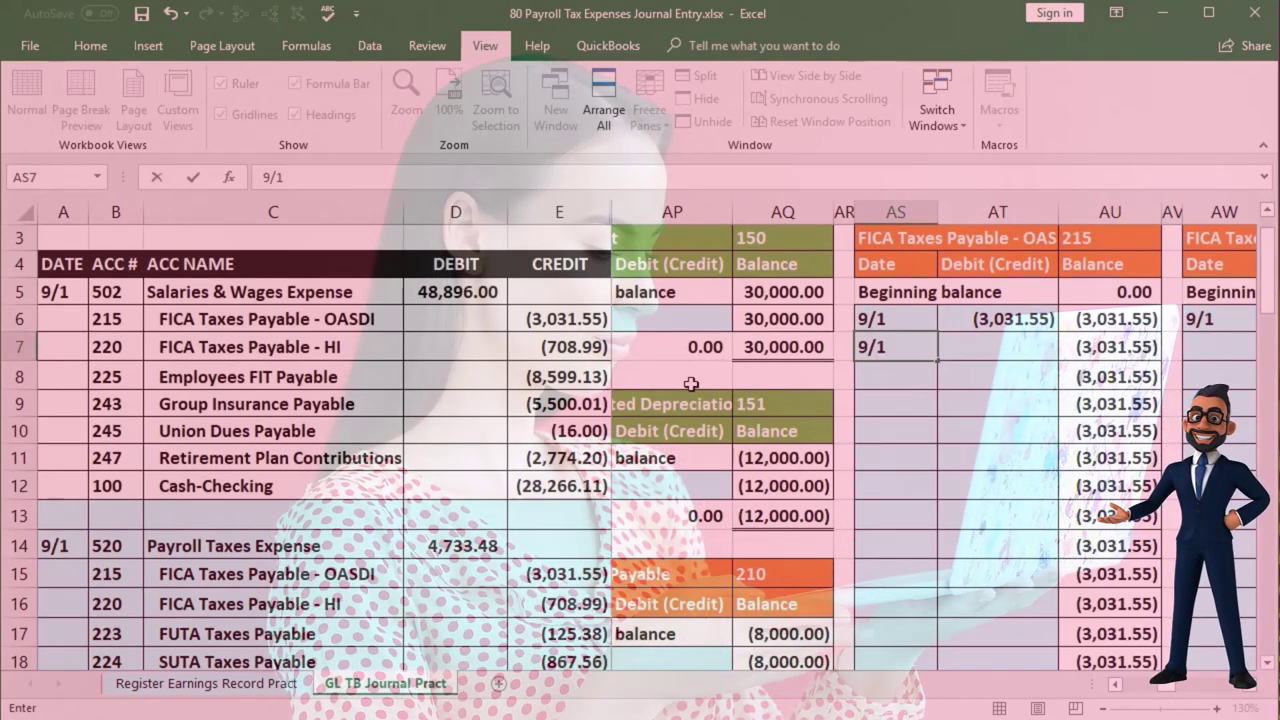
{"action": "key", "text": "Tab"}
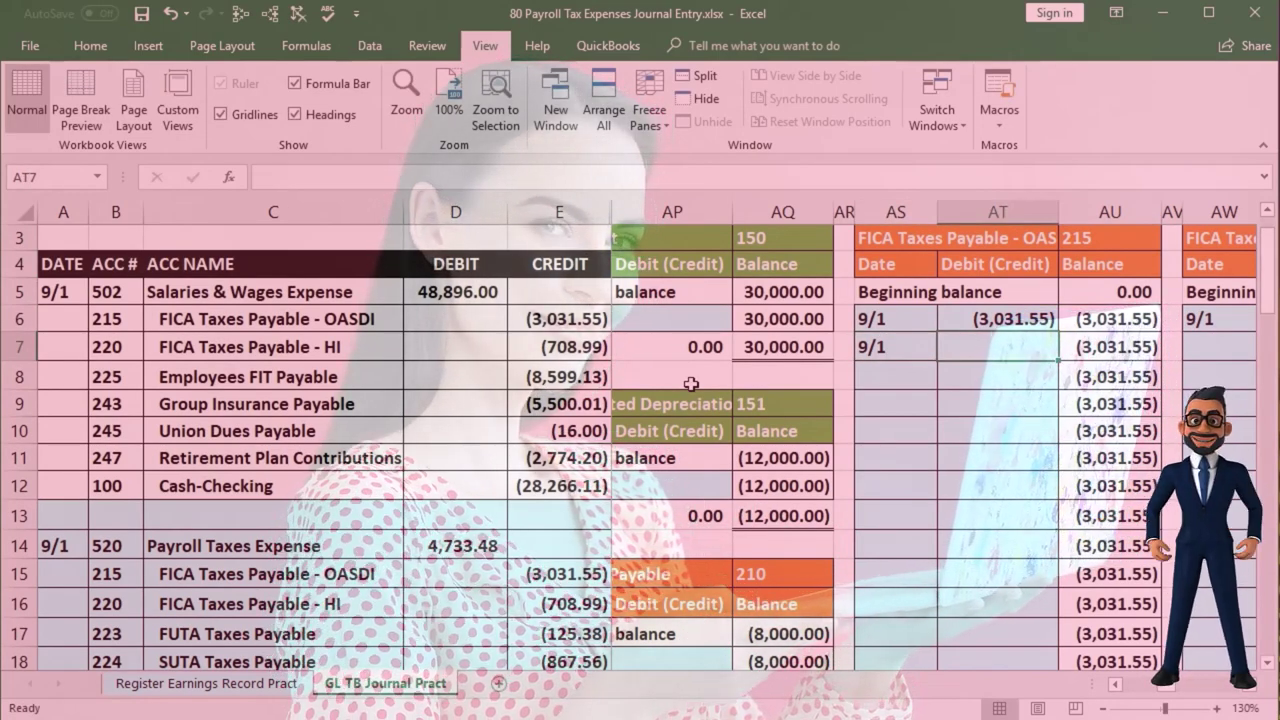
Step: Post the OASDI credit to AT7 by linking it to the journal entry's credit in E15
{"action": "type", "text": "="}
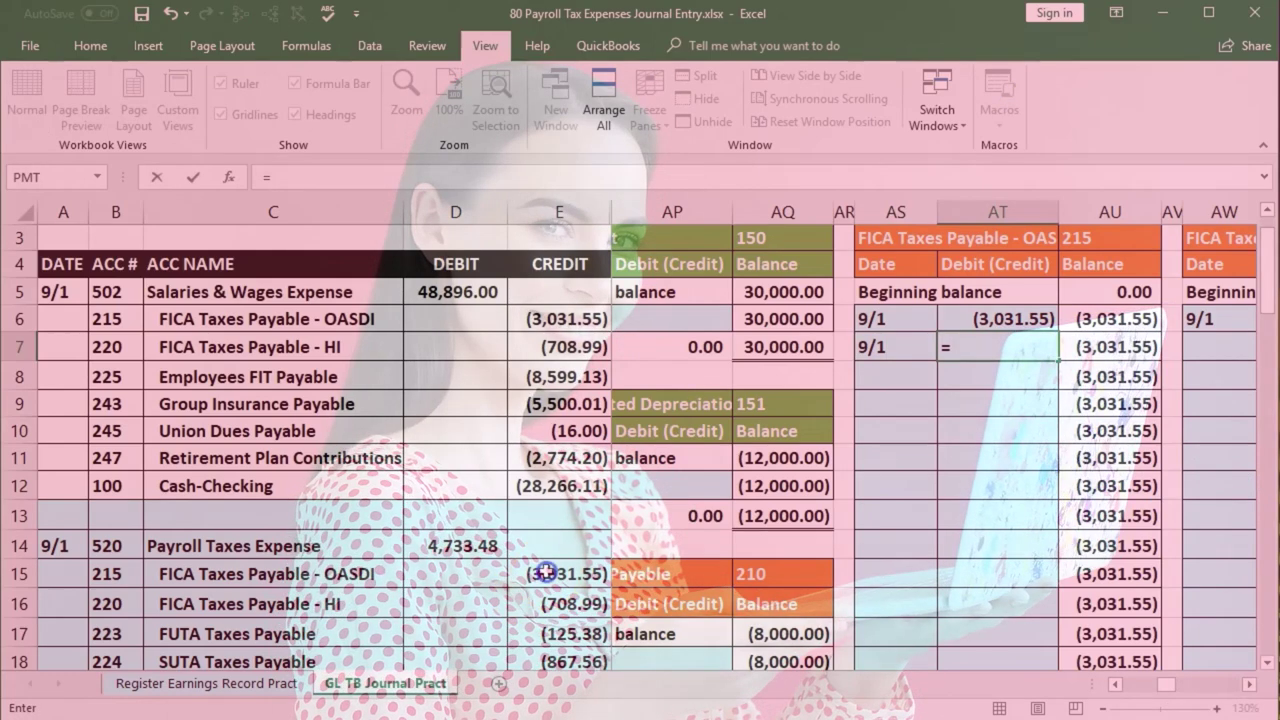
{"action": "key", "text": "Return"}
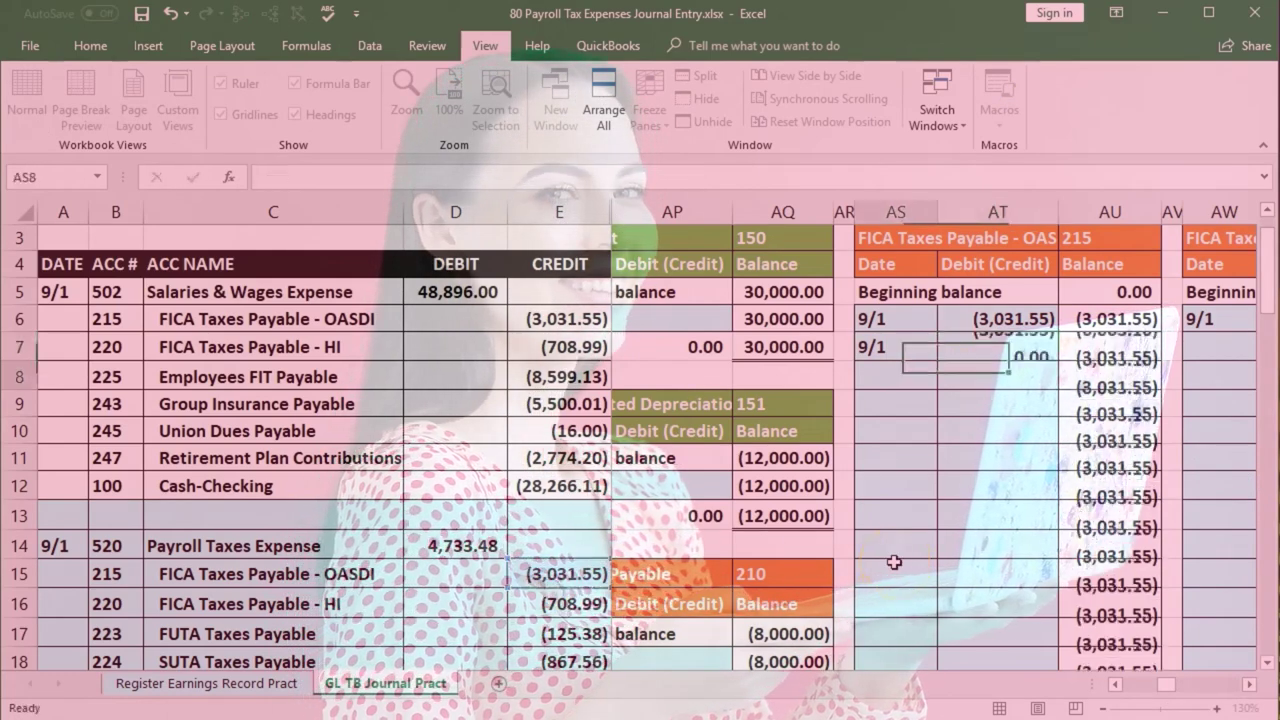
{"action": "left_click", "coordinate": [977, 322]}
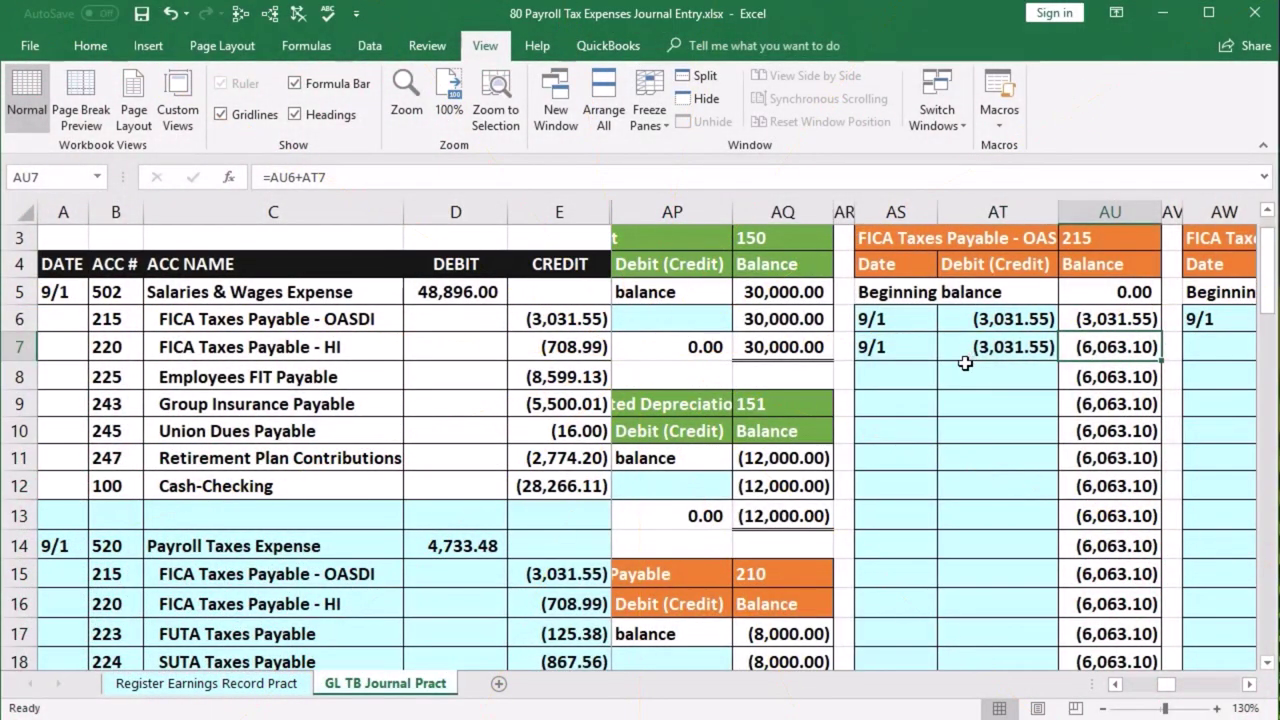
Step: Check the trial balance's ending FICA Taxes Payable - OASDI balance and its source formula, along with the trial balance totals
{"action": "left_click", "coordinate": [572, 482]}
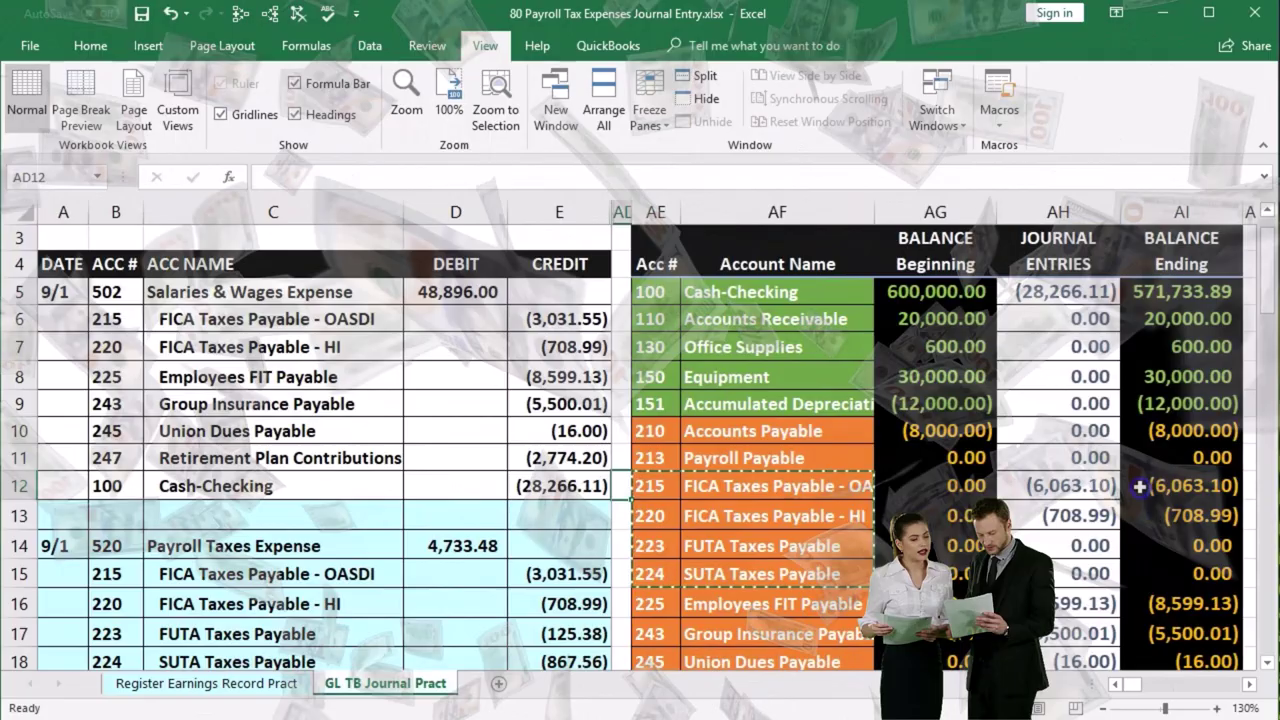
{"action": "left_click", "coordinate": [1140, 487]}
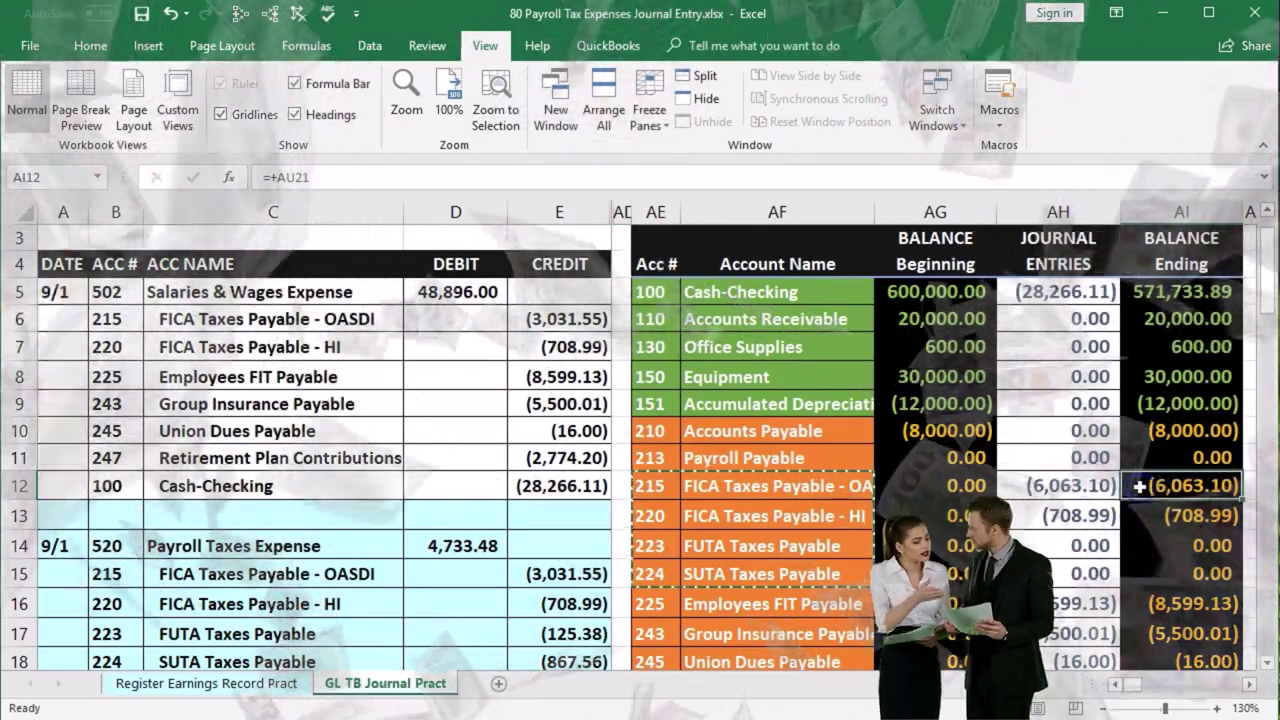
{"action": "scroll", "coordinate": [1140, 487], "scroll_direction": "down", "scroll_amount": 2}
{"action": "scroll", "coordinate": [1140, 487], "scroll_direction": "down", "scroll_amount": 2}
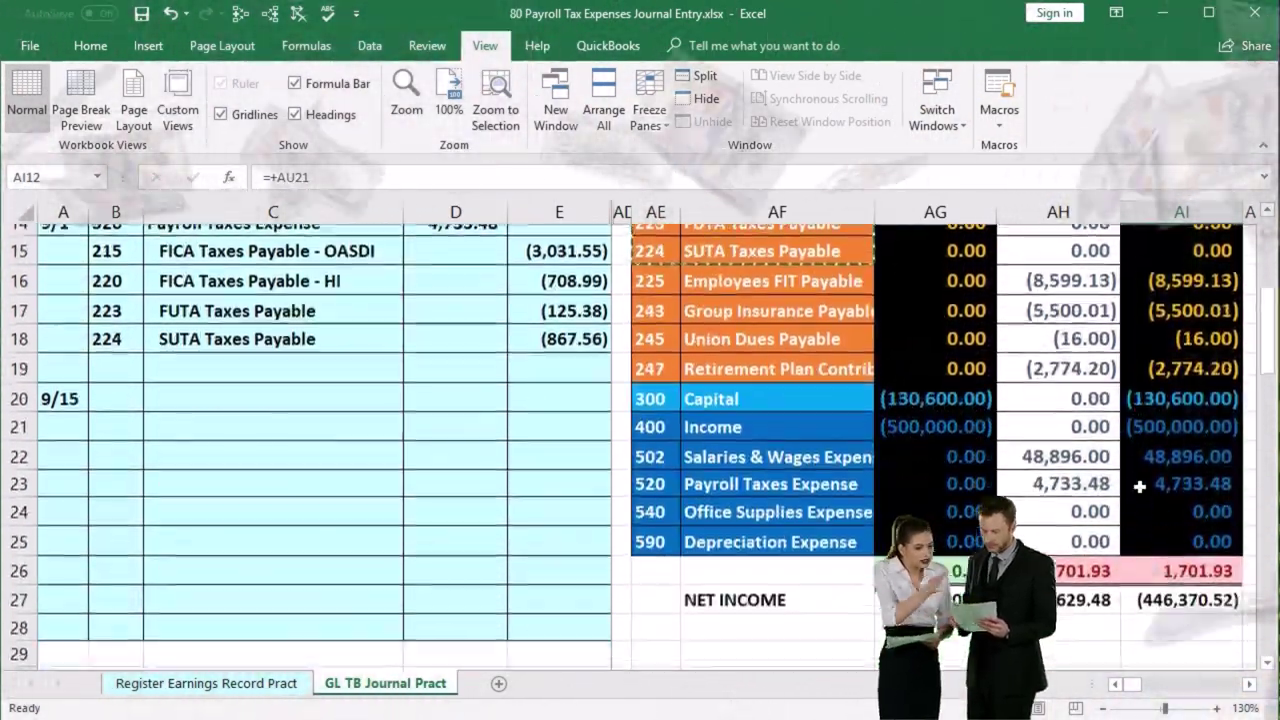
{"action": "scroll", "coordinate": [1191, 572], "scroll_direction": "up", "scroll_amount": 3}
{"action": "scroll", "coordinate": [1191, 572], "scroll_direction": "up", "scroll_amount": 2}
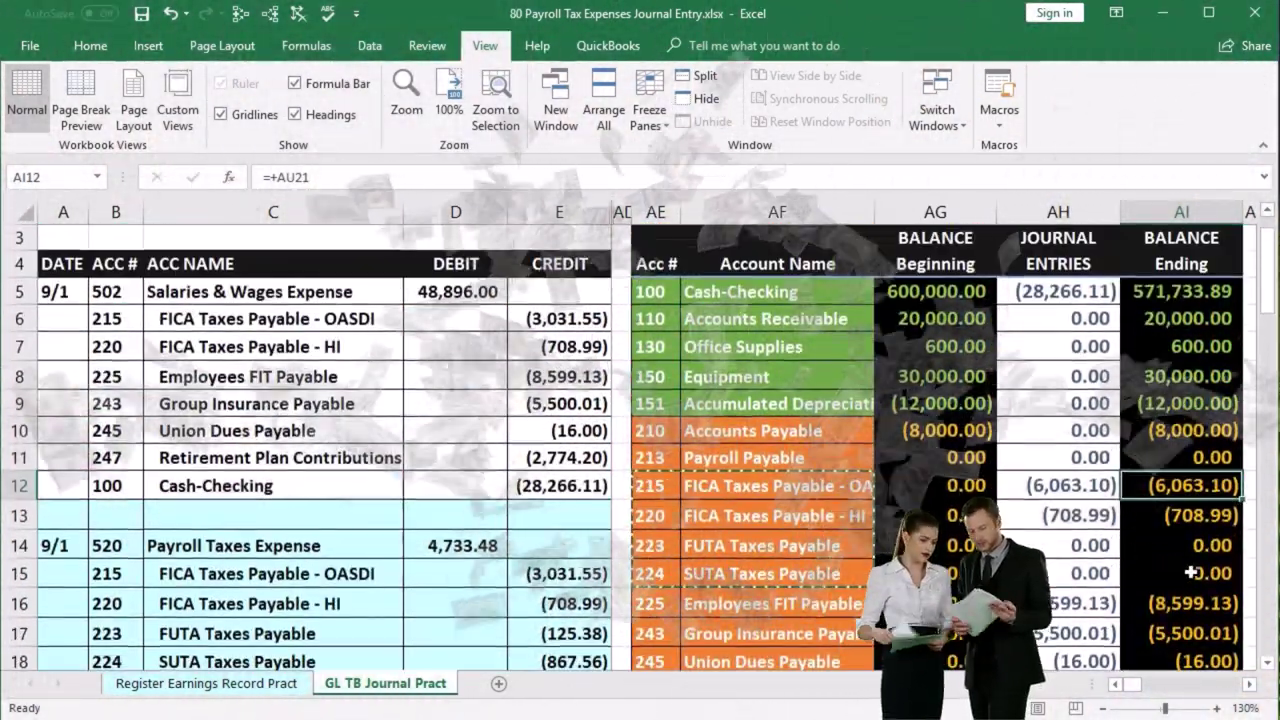
Step: Find account 220 in the trial balance and date the second posting in its FICA Taxes Payable - HI ledger 9/1 in AW7
{"action": "left_click_drag", "start_coordinate": [114, 605], "coordinate": [277, 597]}
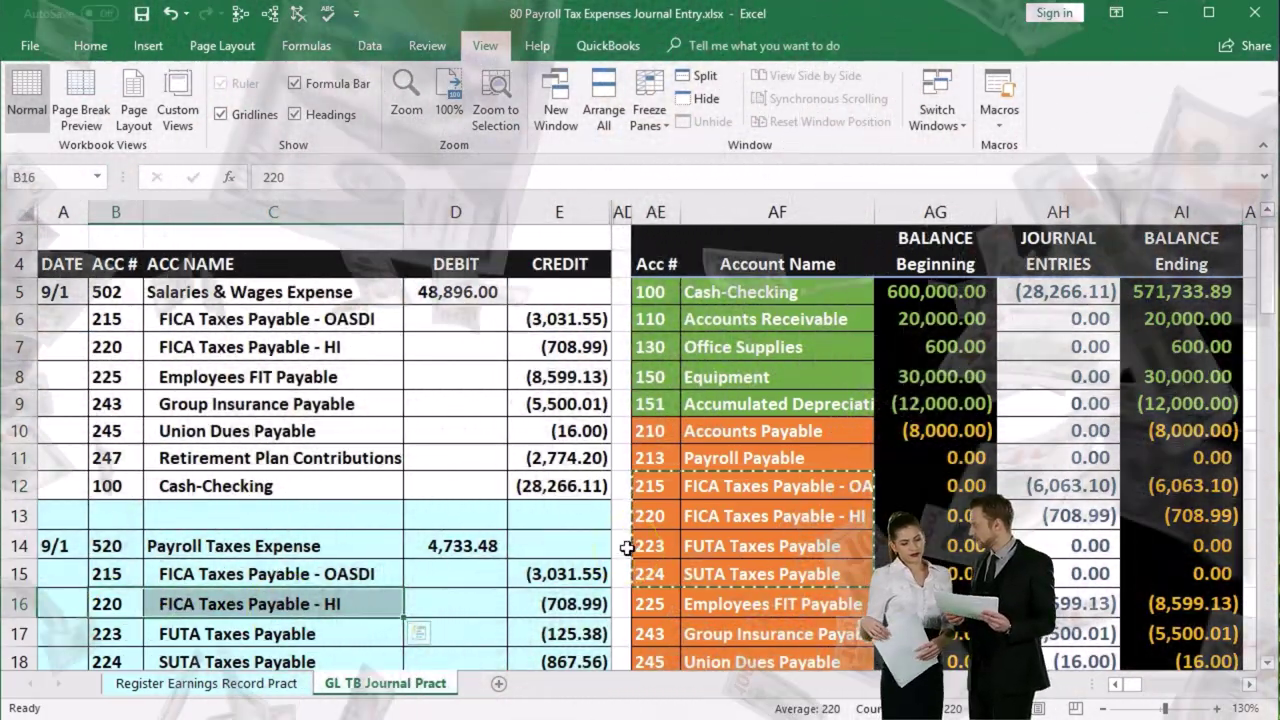
{"action": "left_click", "coordinate": [656, 515]}
{"action": "key", "text": "Right"}
{"action": "key", "text": "Right"}
{"action": "key", "text": "Right"}
{"action": "key", "text": "Right"}
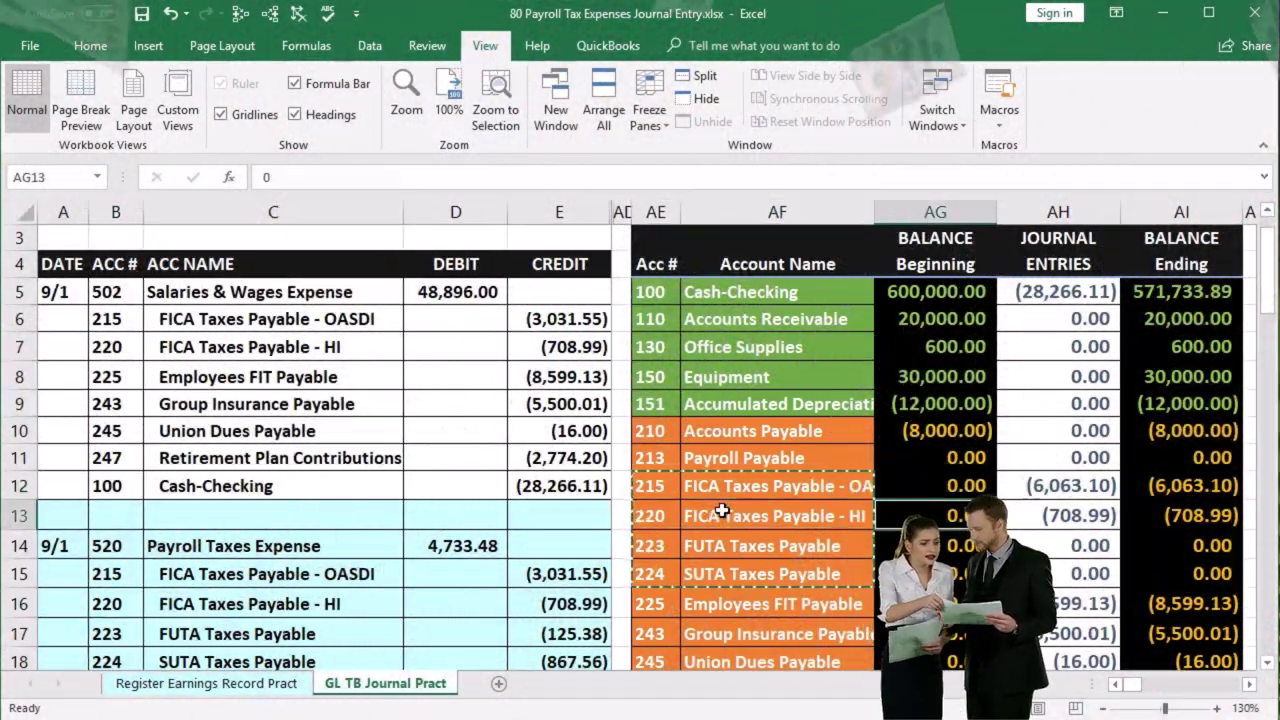
{"action": "key", "text": "Right"}
{"action": "key", "text": "Right"}
{"action": "key", "text": "Right"}
{"action": "key", "text": "Right"}
{"action": "key", "text": "Right"}
{"action": "key", "text": "Right"}
{"action": "key", "text": "Right"}
{"action": "key", "text": "Right"}
{"action": "key", "text": "Right"}
{"action": "key", "text": "Right"}
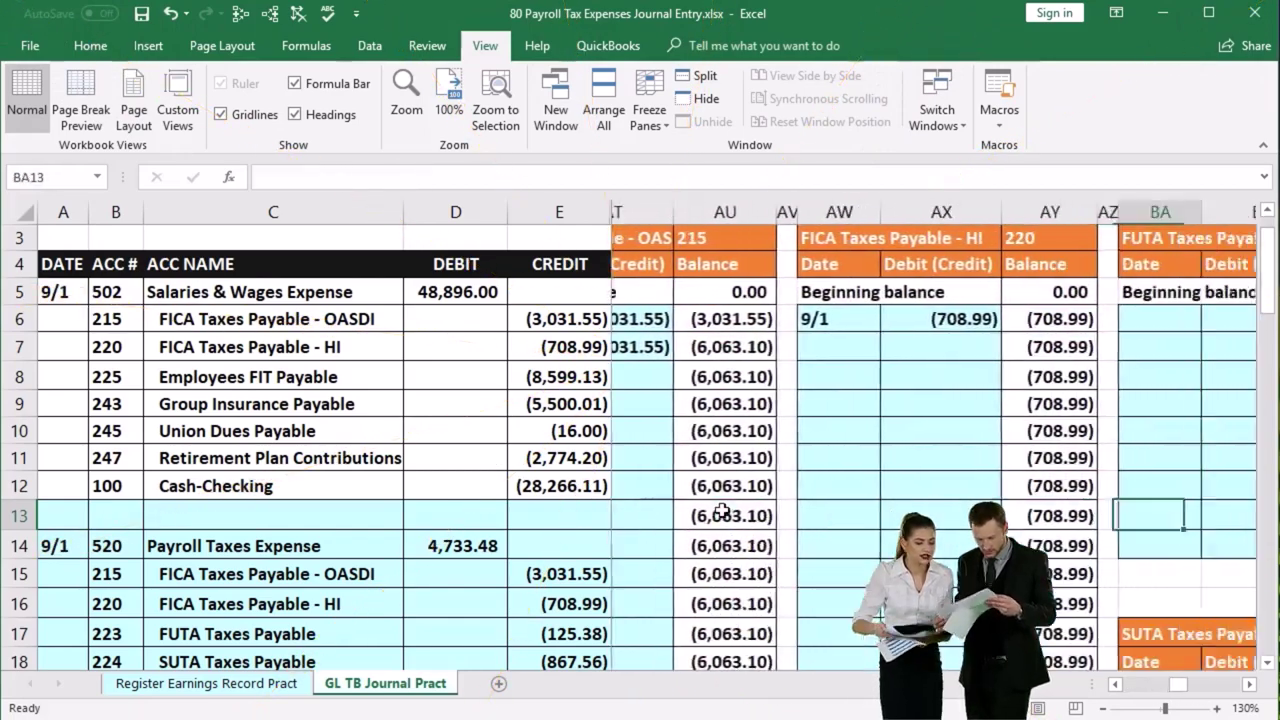
{"action": "key", "text": "Right"}
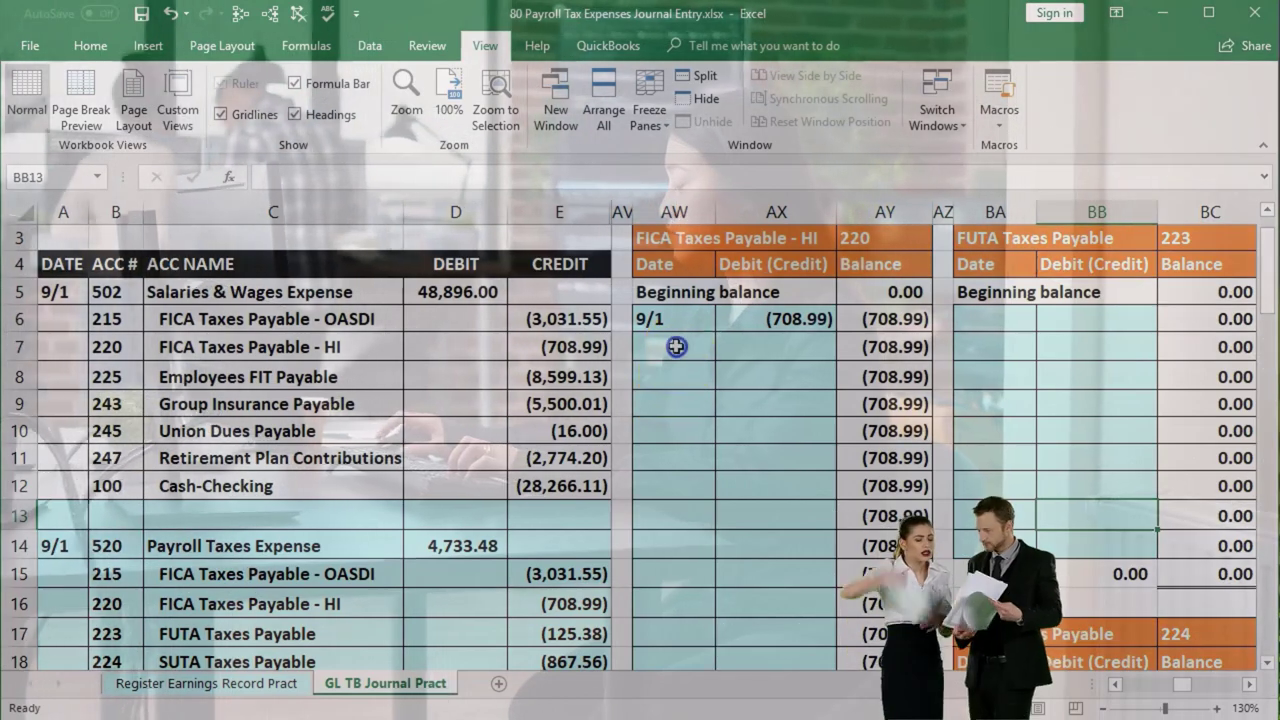
{"action": "left_click", "coordinate": [676, 346]}
{"action": "type", "text": "9"}
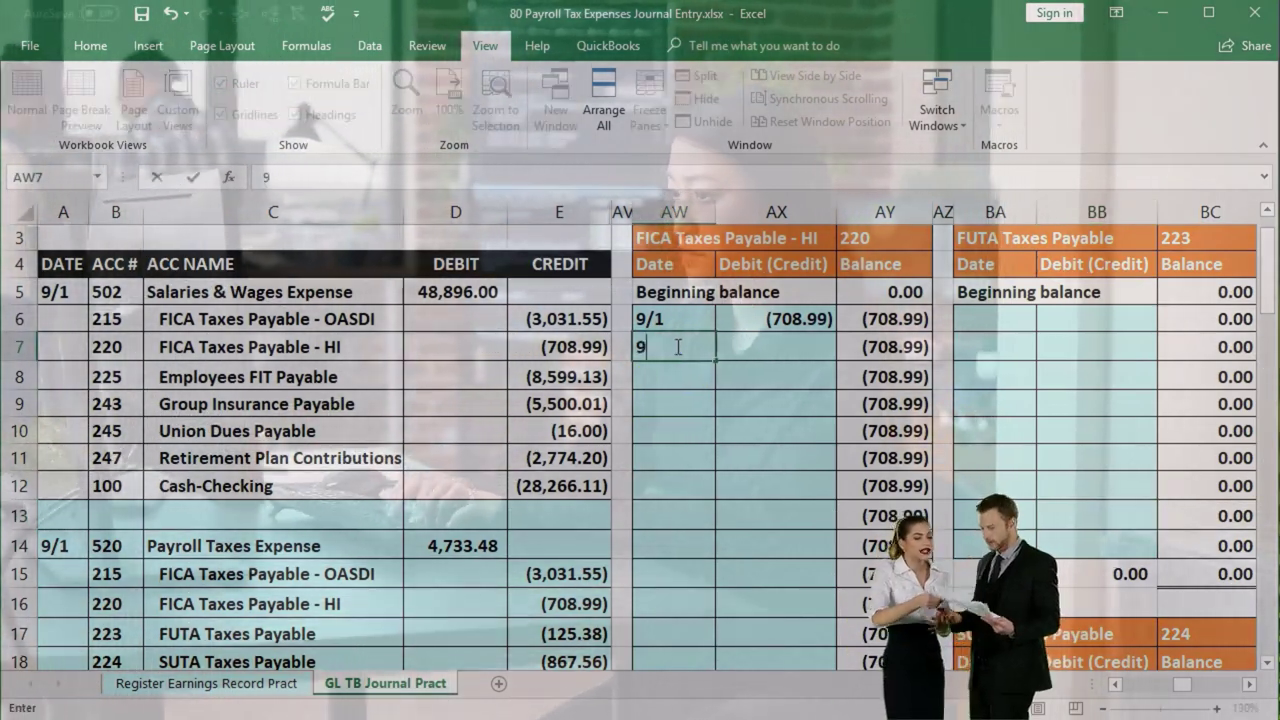
{"action": "type", "text": "/1"}
{"action": "key", "text": "Tab"}
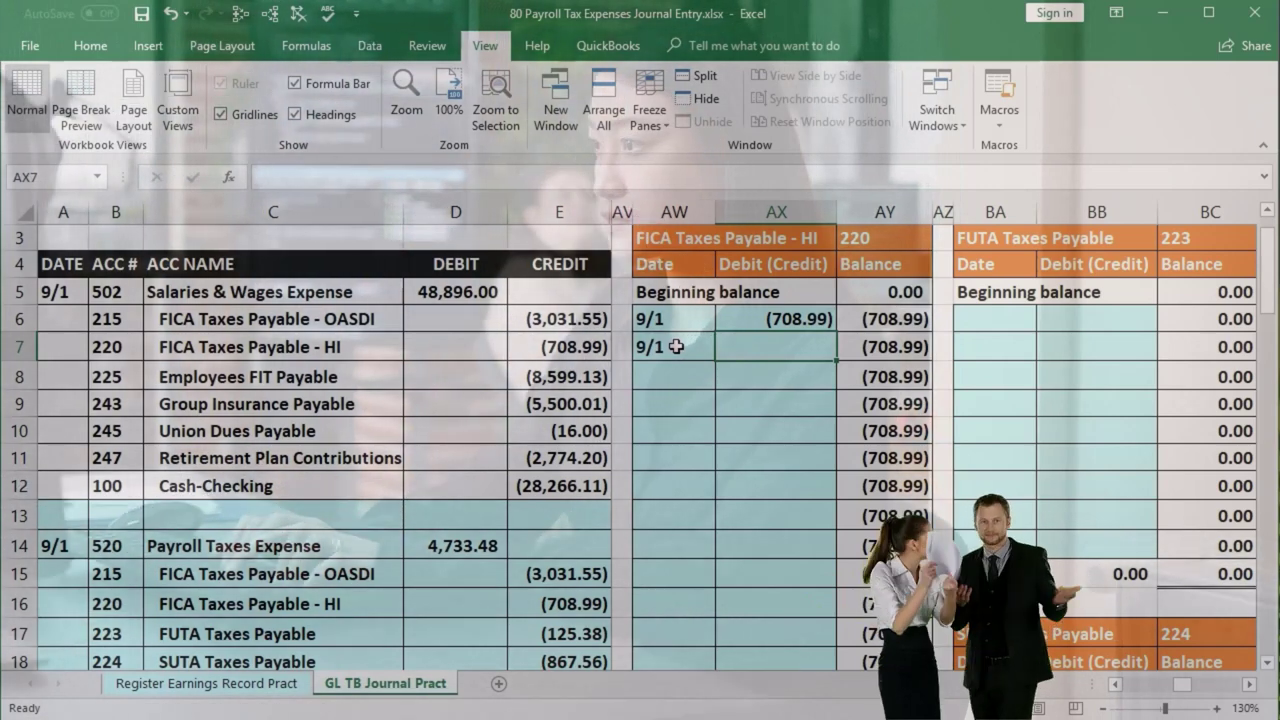
Step: Post the FICA Taxes Payable - HI credit to AX7 by linking it to the journal entry's credit in E16
{"action": "type", "text": "="}
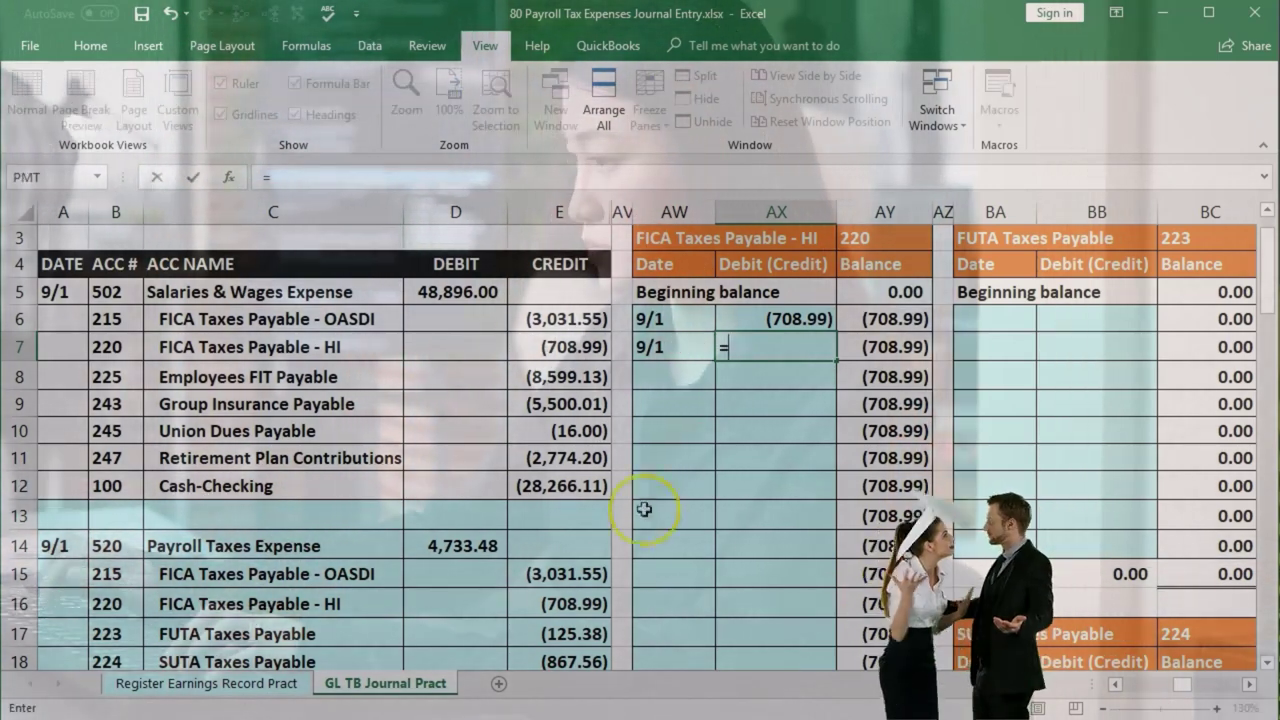
{"action": "left_click", "coordinate": [559, 604]}
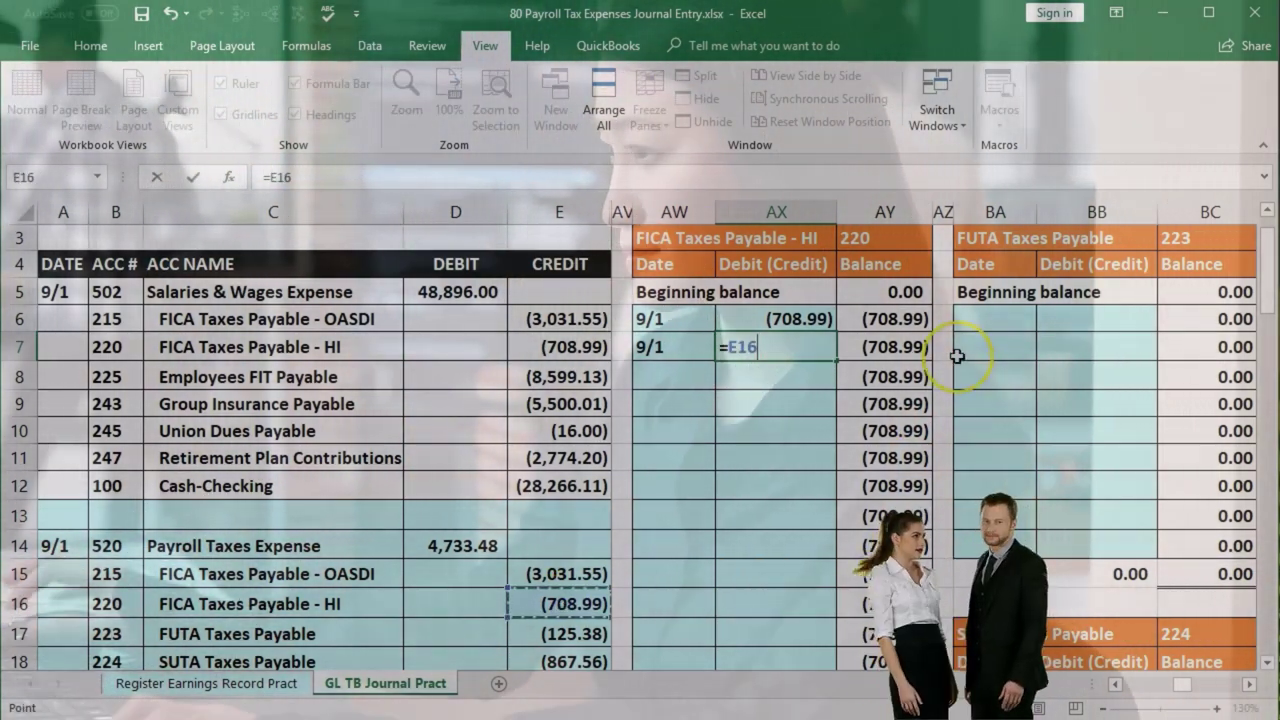
{"action": "key", "text": "Return"}
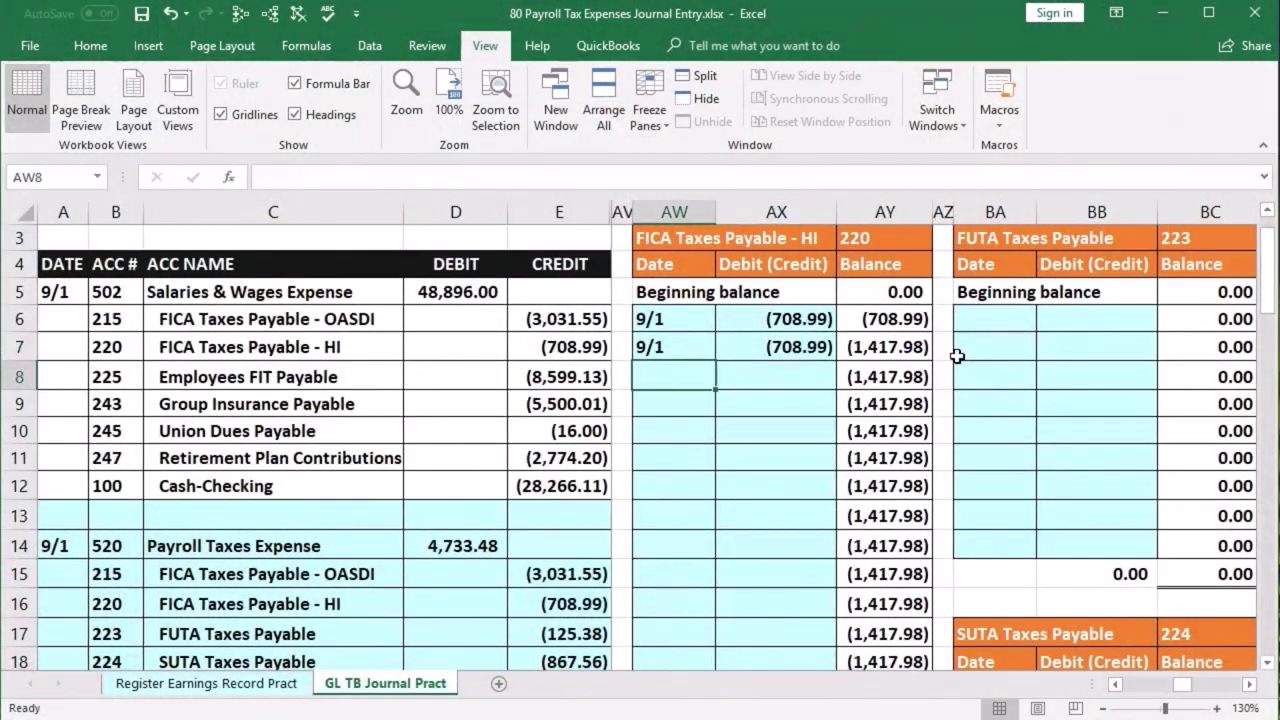
Step: Check the FICA Taxes Payable - HI ledger posting and the source formula of its ending trial balance amount in AI13
{"action": "left_click", "coordinate": [806, 320]}
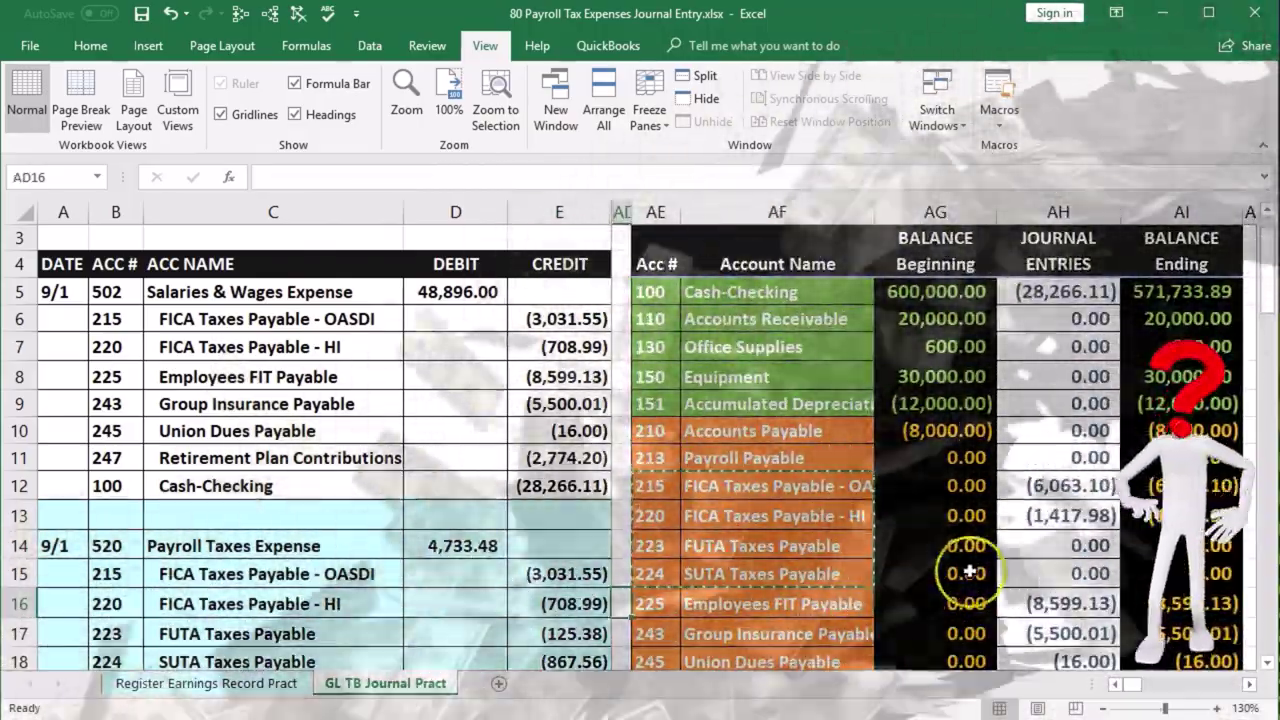
{"action": "scroll", "coordinate": [969, 571], "scroll_direction": "down", "scroll_amount": 1}
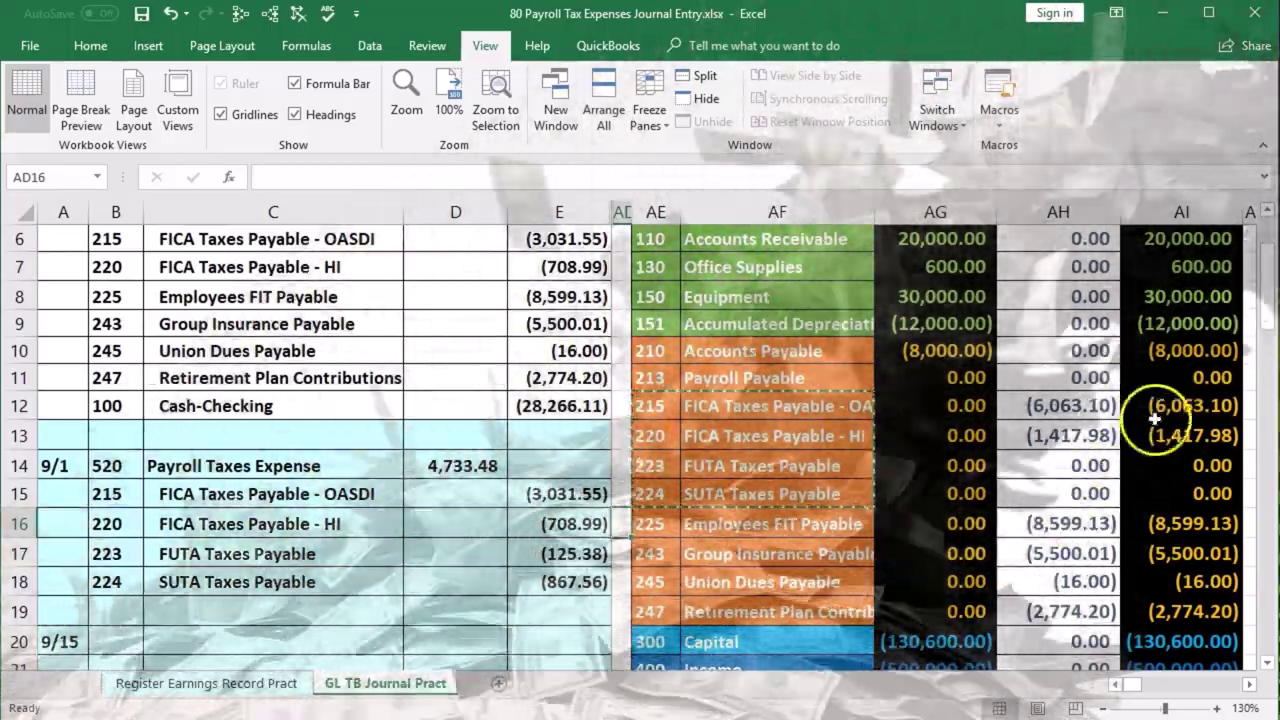
{"action": "left_click", "coordinate": [1155, 422]}
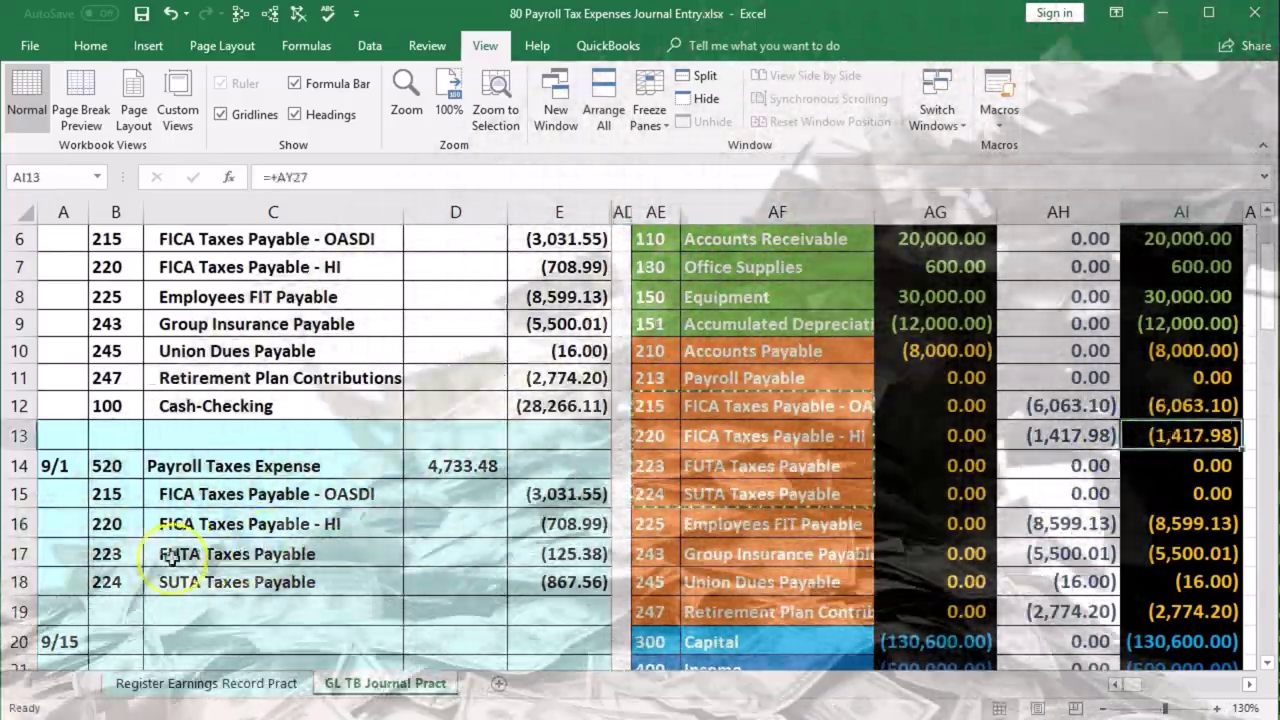
Step: Find account 223 in the trial balance and date the first posting in its FUTA Taxes Payable ledger 9/1 in BA6
{"action": "left_click_drag", "start_coordinate": [115, 555], "coordinate": [175, 558]}
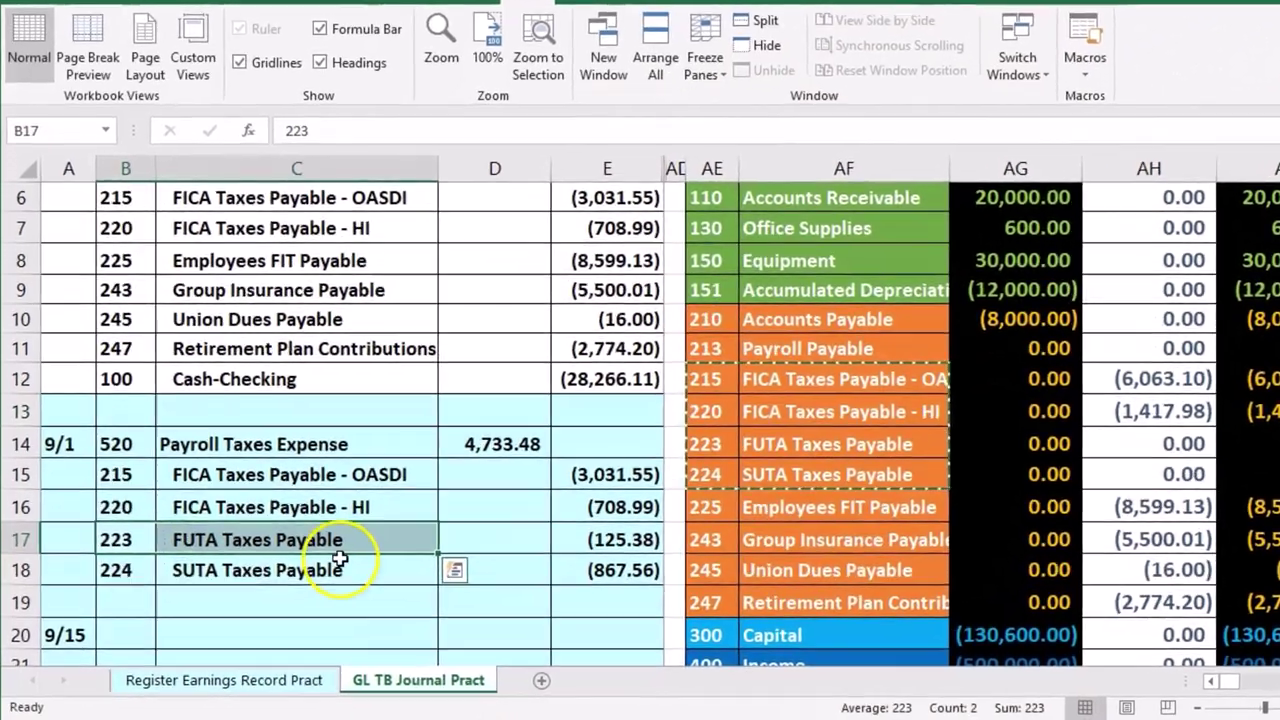
{"action": "left_click_drag", "start_coordinate": [725, 444], "coordinate": [755, 444]}
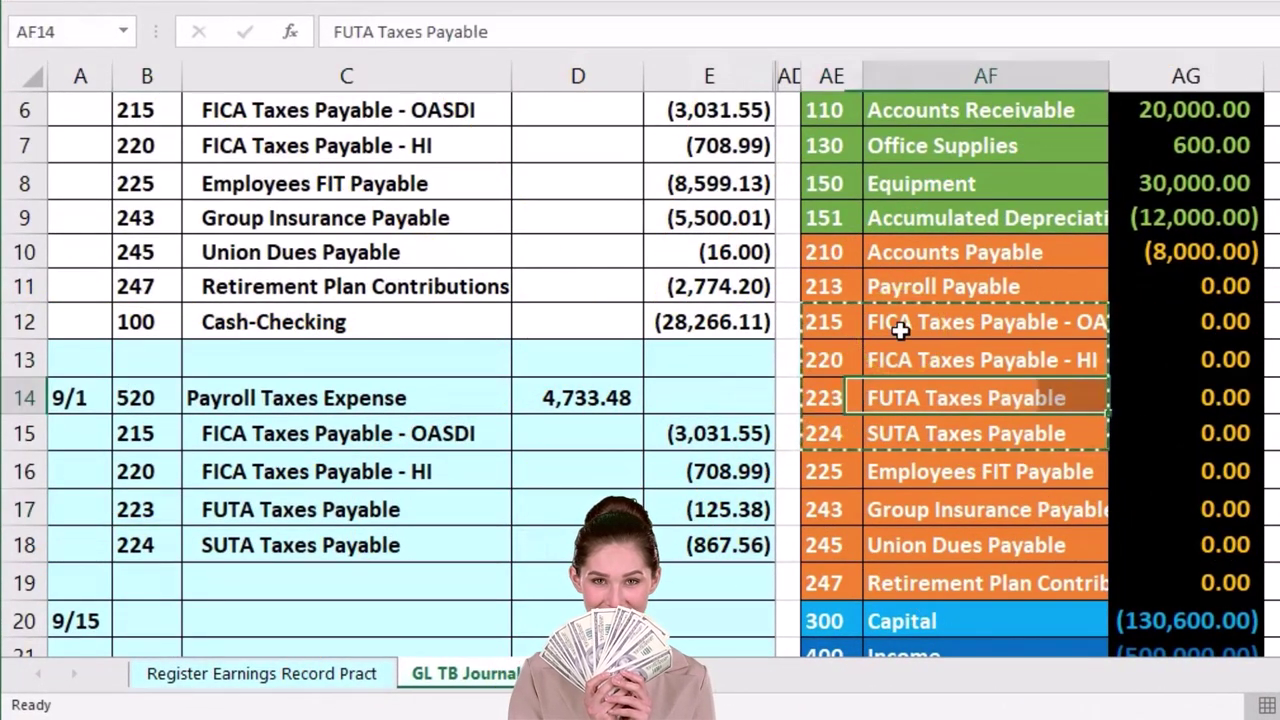
{"action": "key", "text": "Right"}
{"action": "key", "text": "Right"}
{"action": "key", "text": "Right"}
{"action": "key", "text": "Right"}
{"action": "key", "text": "Right"}
{"action": "key", "text": "Right"}
{"action": "key", "text": "Right"}
{"action": "key", "text": "Right"}
{"action": "key", "text": "Right"}
{"action": "key", "text": "Right"}
{"action": "key", "text": "Right"}
{"action": "key", "text": "Right"}
{"action": "key", "text": "Right"}
{"action": "key", "text": "Right"}
{"action": "key", "text": "Right"}
{"action": "key", "text": "Right"}
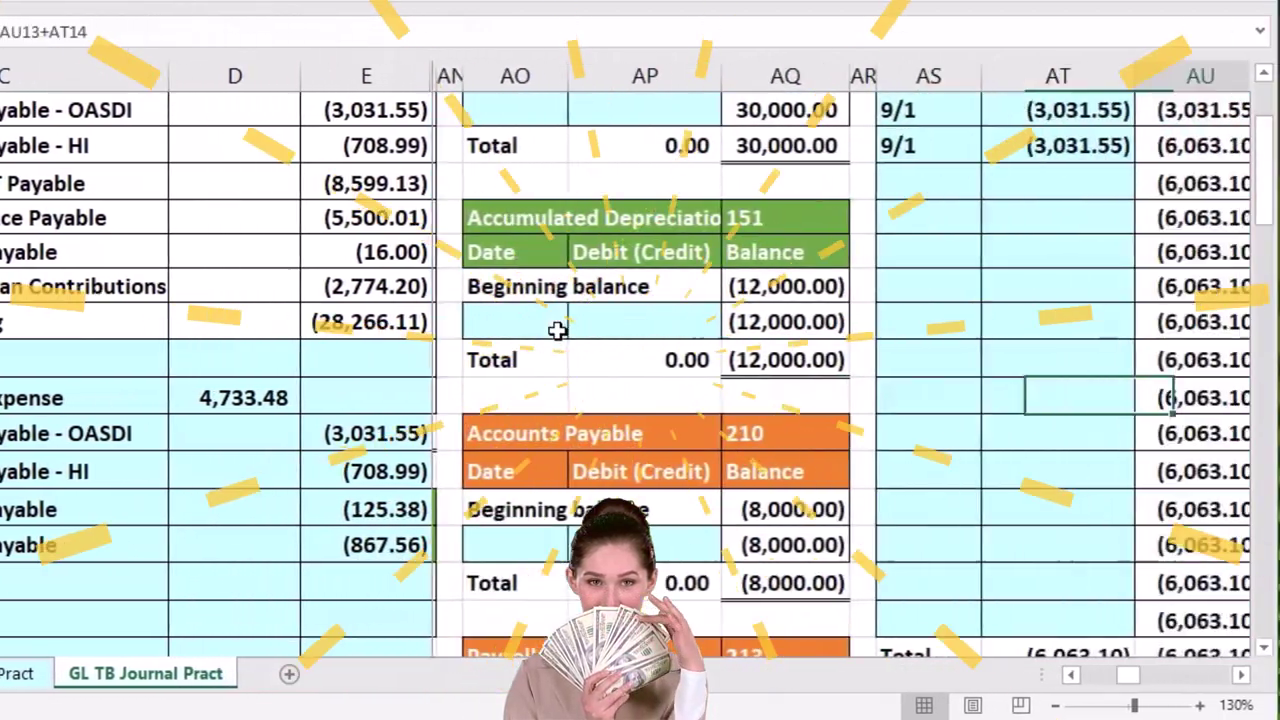
{"action": "key", "text": "Right"}
{"action": "key", "text": "Right"}
{"action": "key", "text": "Right"}
{"action": "key", "text": "Right"}
{"action": "key", "text": "Right"}
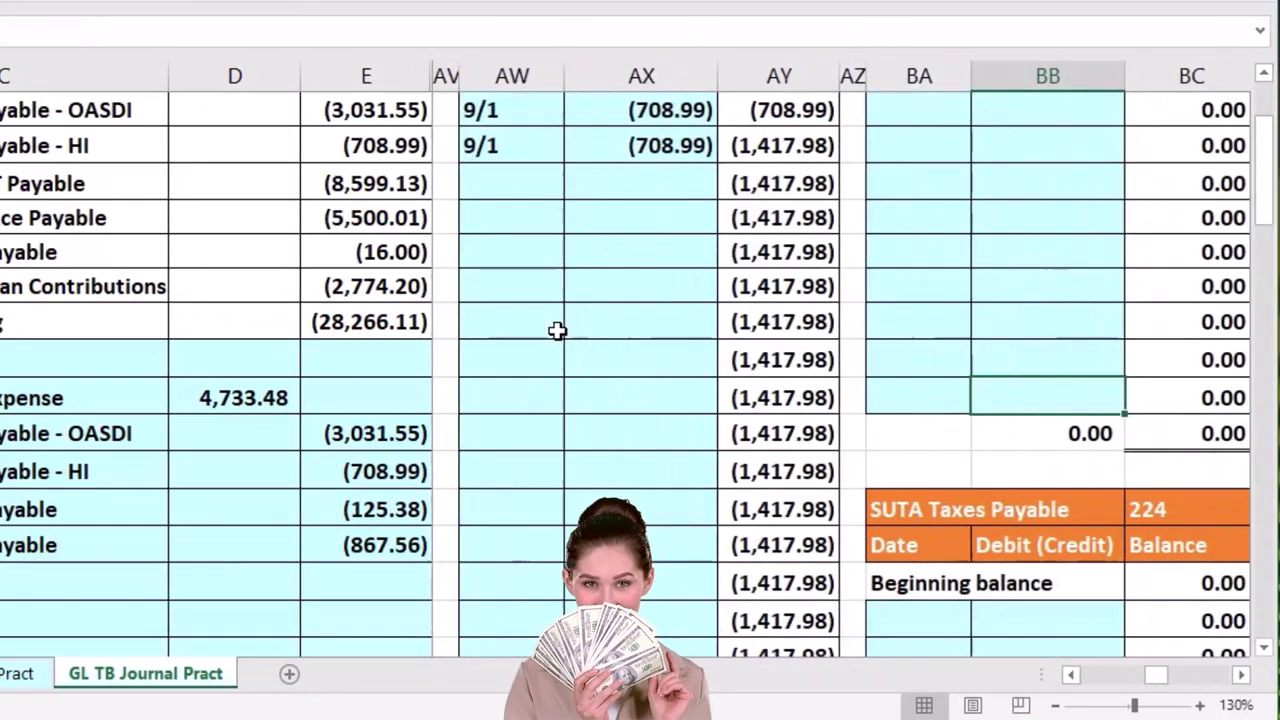
{"action": "scroll", "coordinate": [894, 320], "scroll_direction": "up", "scroll_amount": 2}
{"action": "left_click", "coordinate": [921, 320]}
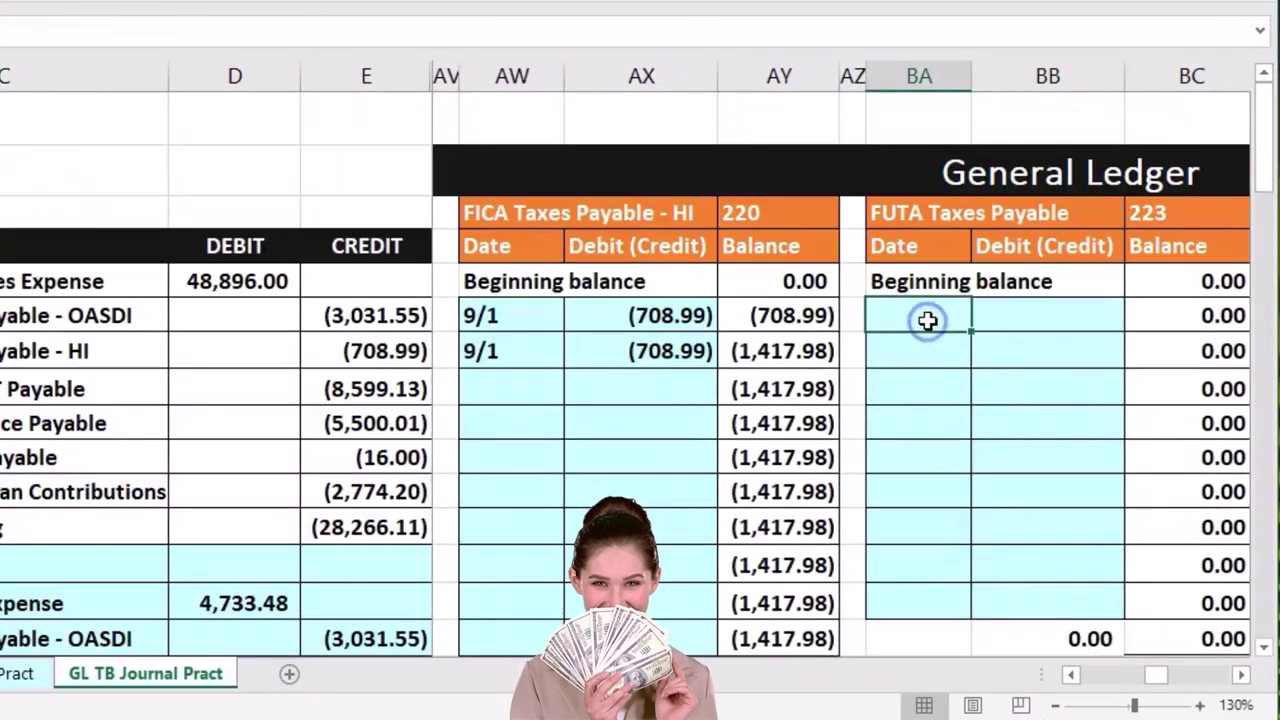
{"action": "key", "text": "Right"}
{"action": "key", "text": "Right"}
{"action": "key", "text": "Right"}
{"action": "key", "text": "Right"}
{"action": "key", "text": "Right"}
{"action": "key", "text": "Left"}
{"action": "key", "text": "Left"}
{"action": "key", "text": "Left"}
{"action": "key", "text": "Left"}
{"action": "key", "text": "Left"}
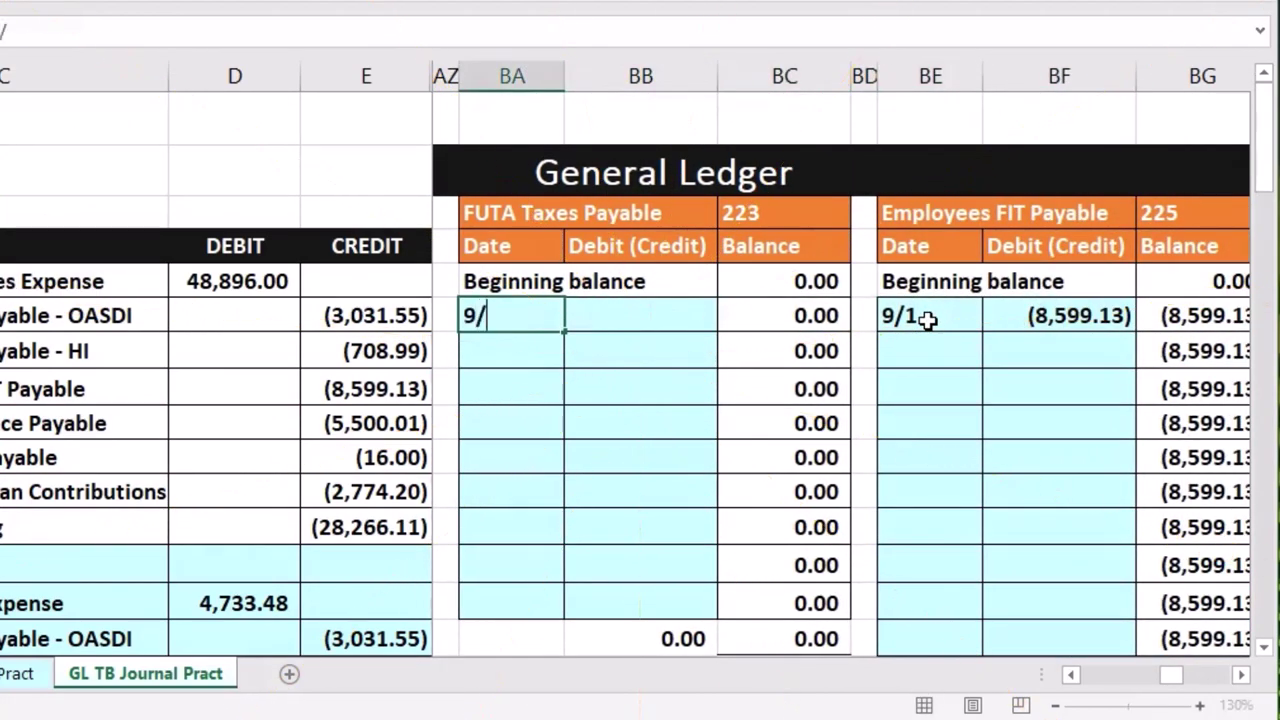
{"action": "key", "text": "Tab"}
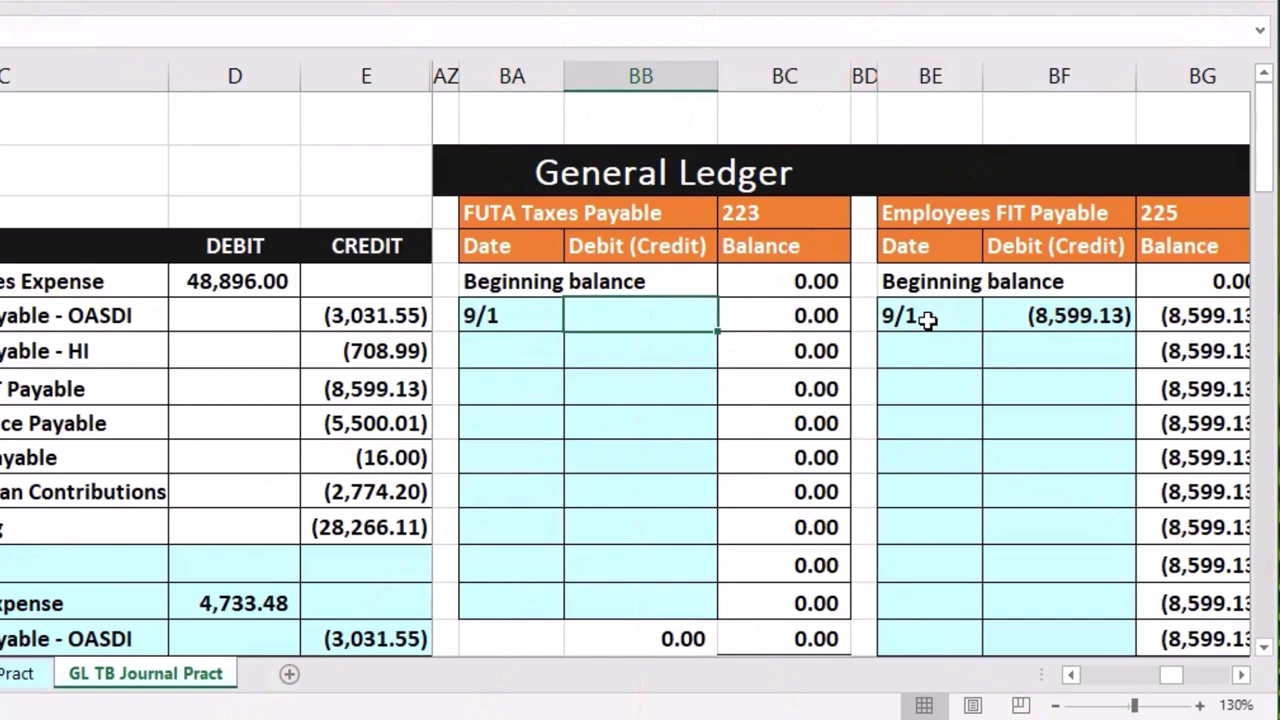
Step: Post the FUTA Taxes Payable credit to BB6 by linking it to the journal entry's credit in E17
{"action": "type", "text": "="}
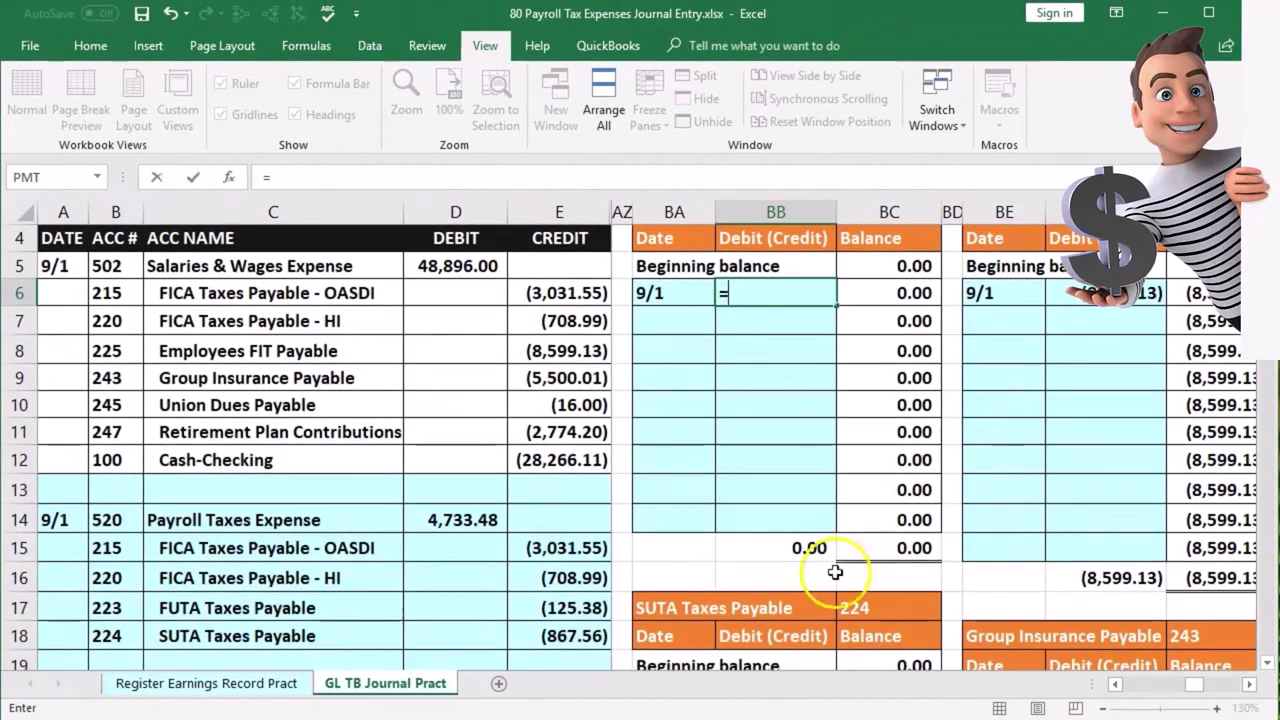
{"action": "left_click", "coordinate": [586, 606]}
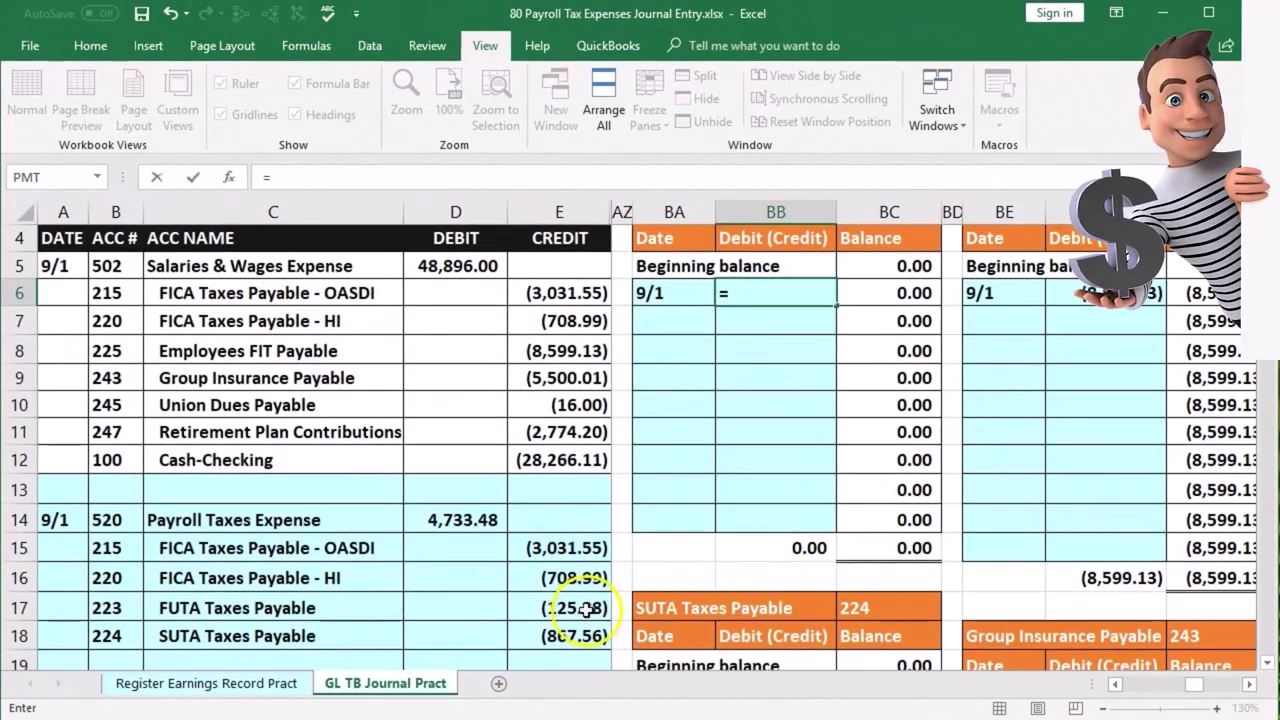
{"action": "key", "text": "Return"}
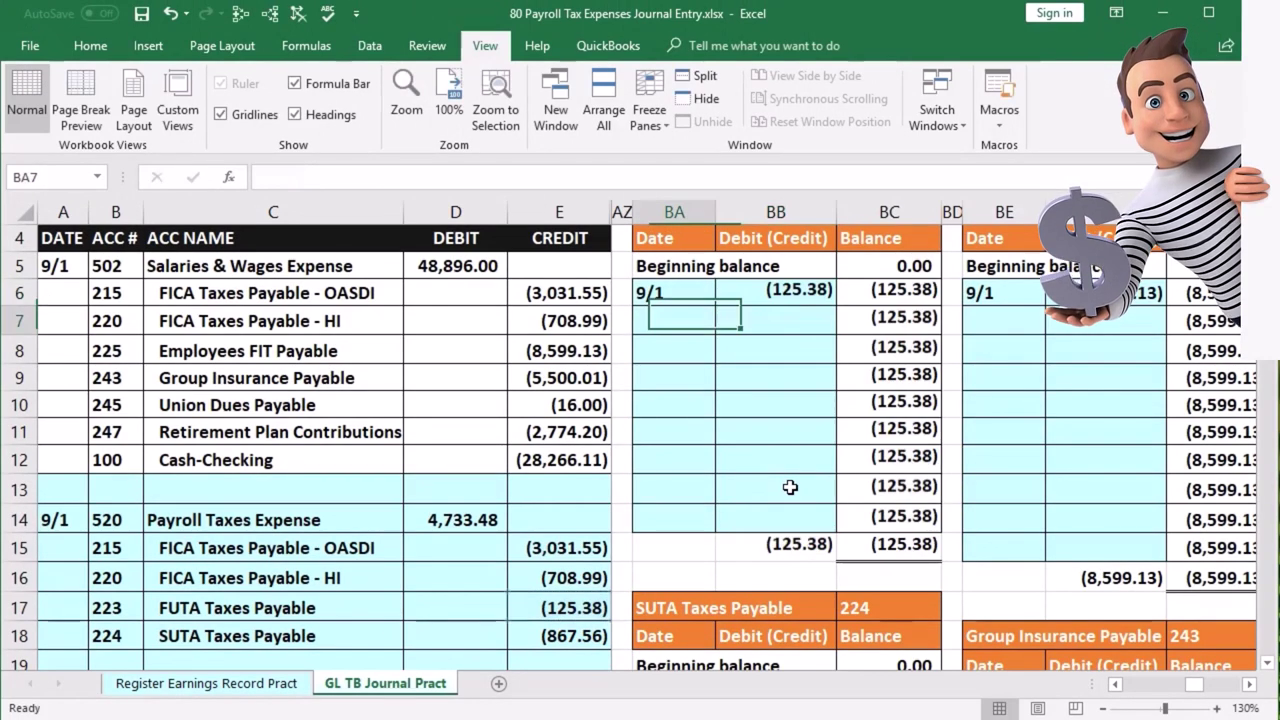
Step: Check the FUTA Taxes Payable running balance in the ledger and the source formula of its ending trial balance amount in AI14
{"action": "left_click", "coordinate": [872, 318]}
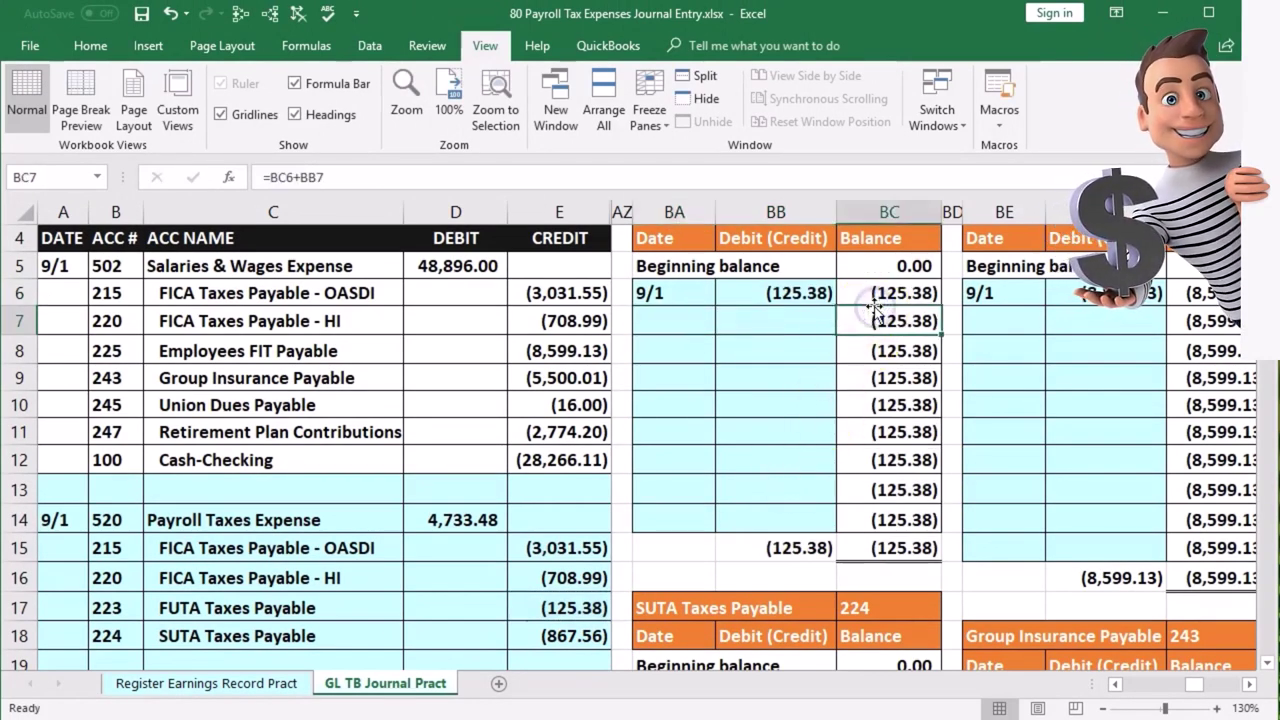
{"action": "left_click", "coordinate": [595, 496]}
{"action": "key", "text": "Right"}
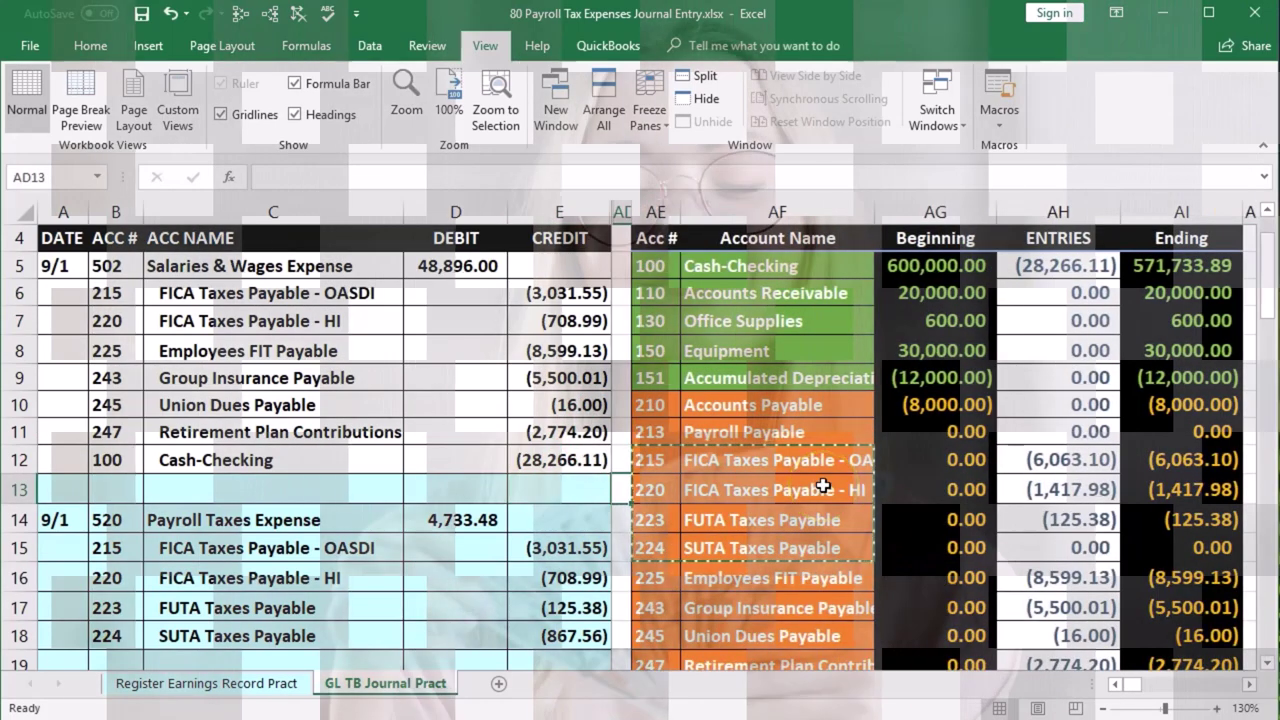
{"action": "left_click", "coordinate": [1165, 520]}
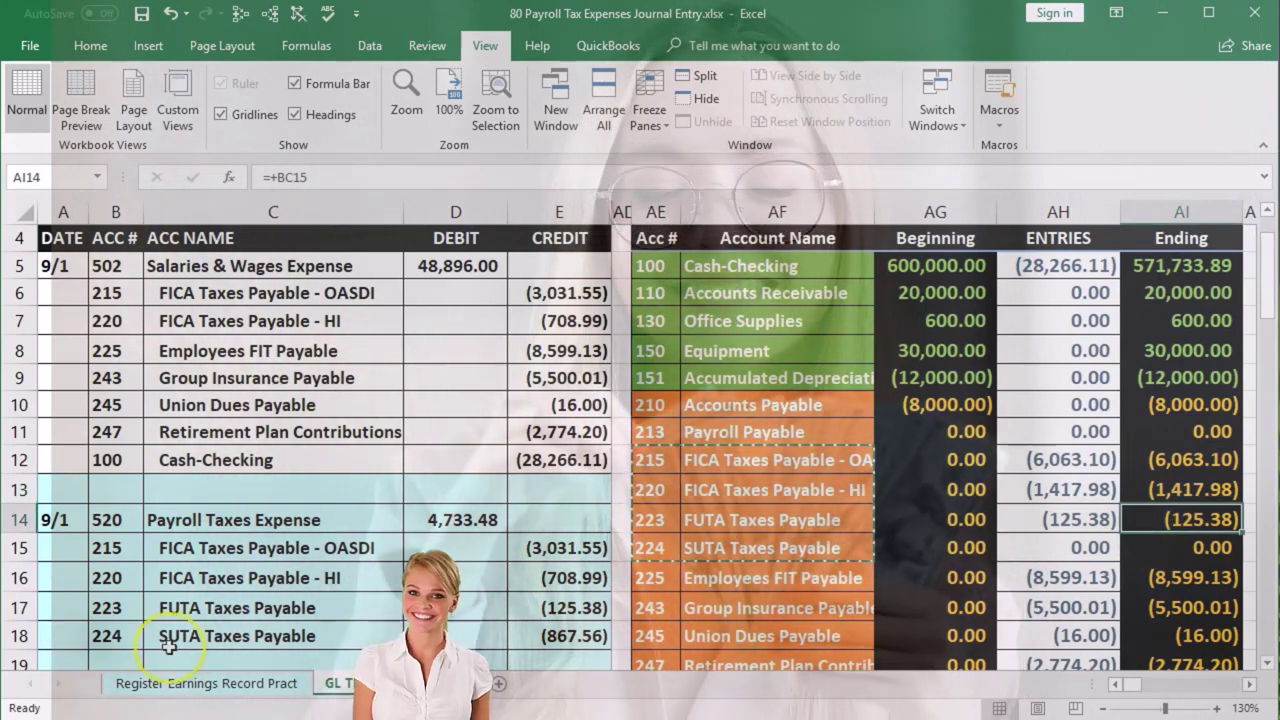
Step: Find account 224 in the trial balance and date the first posting in its SUTA Taxes Payable ledger 9/1 in BA20
{"action": "left_click", "coordinate": [110, 634]}
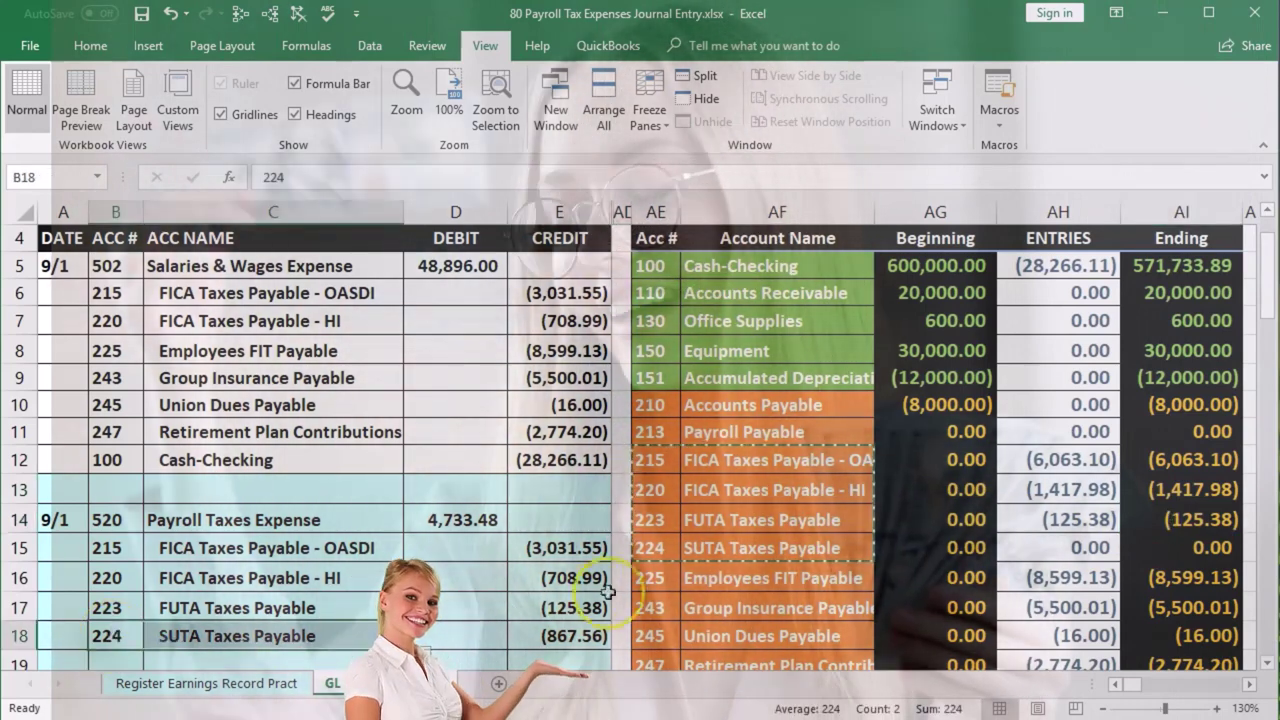
{"action": "left_click", "coordinate": [658, 548]}
{"action": "left_click_drag", "start_coordinate": [658, 548], "coordinate": [760, 548]}
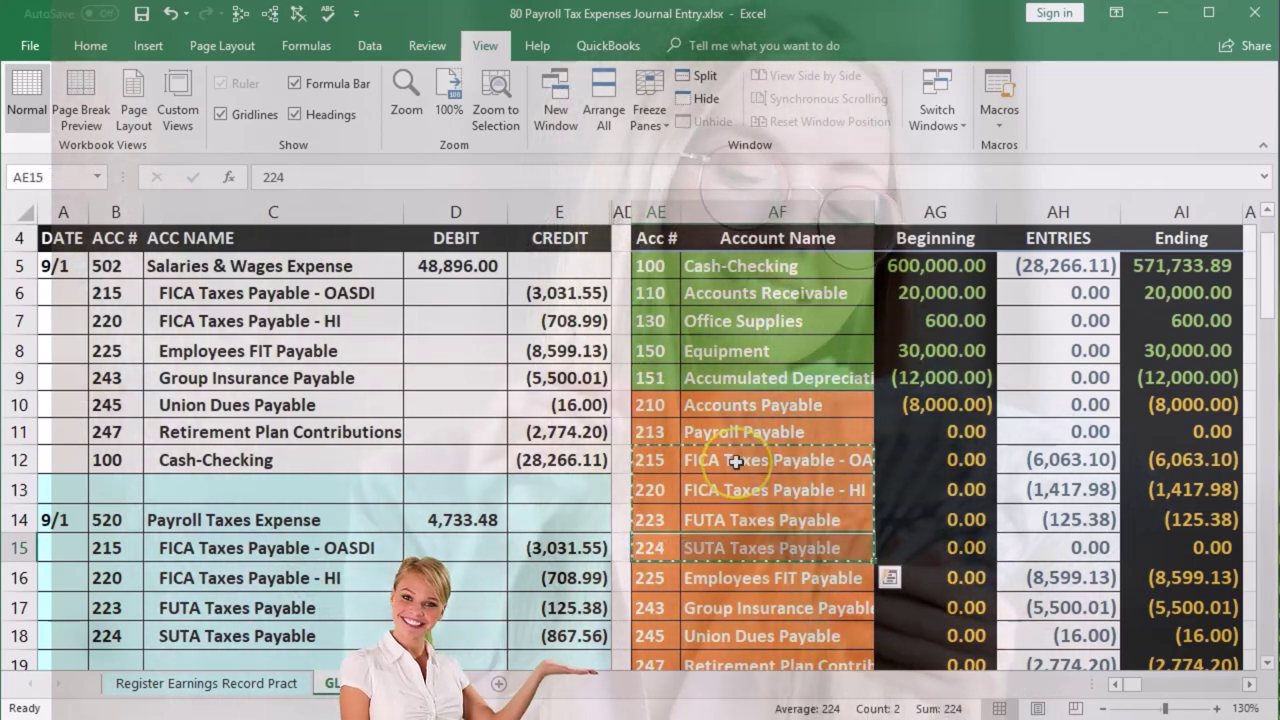
{"action": "key", "text": "Right"}
{"action": "key", "text": "Right"}
{"action": "key", "text": "Right"}
{"action": "key", "text": "Right"}
{"action": "key", "text": "Right"}
{"action": "key", "text": "Right"}
{"action": "key", "text": "Right"}
{"action": "key", "text": "Right"}
{"action": "key", "text": "Right"}
{"action": "key", "text": "Right"}
{"action": "key", "text": "Right"}
{"action": "key", "text": "Right"}
{"action": "key", "text": "Right"}
{"action": "key", "text": "Right"}
{"action": "key", "text": "Right"}
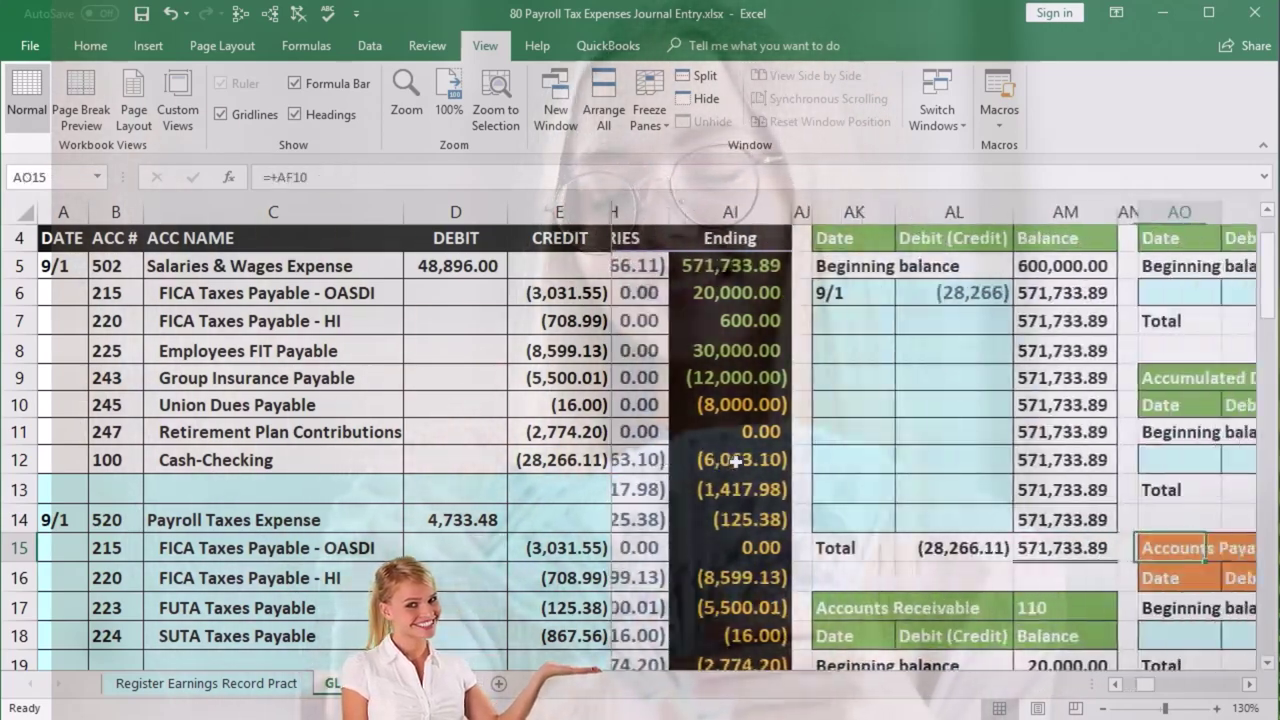
{"action": "key", "text": "Right"}
{"action": "key", "text": "Right"}
{"action": "key", "text": "Right"}
{"action": "key", "text": "Right"}
{"action": "key", "text": "Right"}
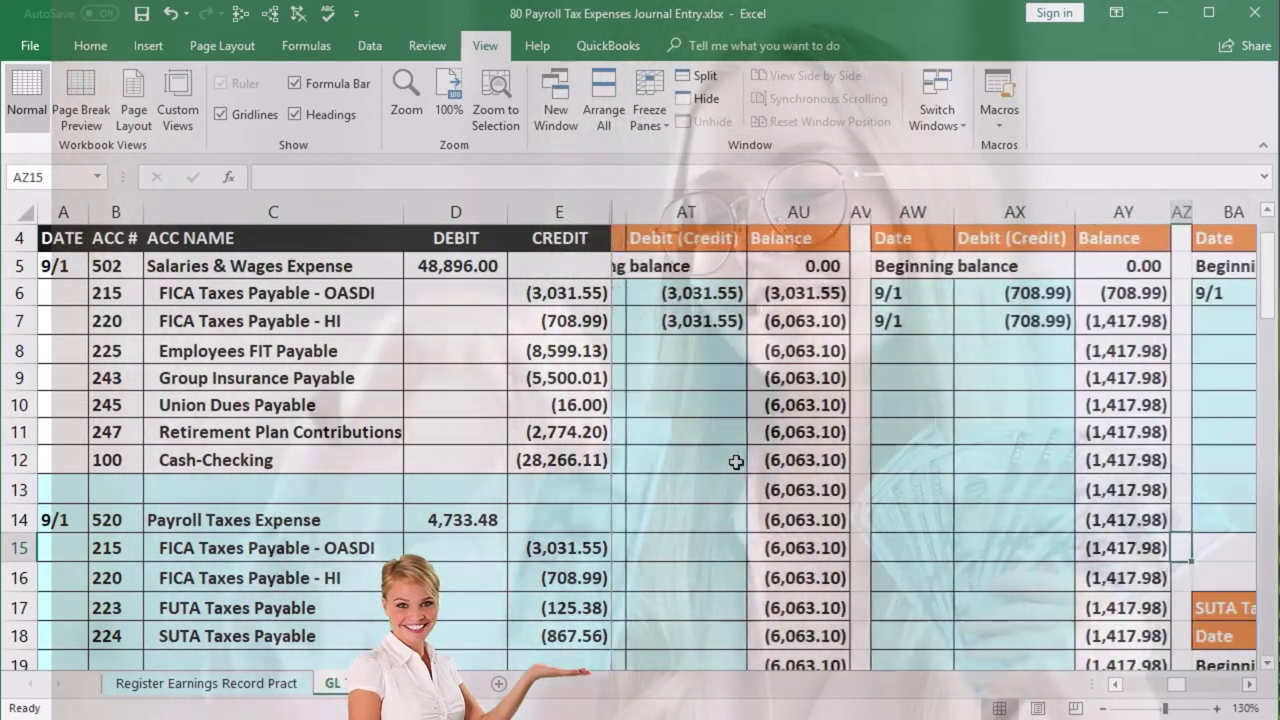
{"action": "key", "text": "Up"}
{"action": "key", "text": "Up"}
{"action": "key", "text": "Up"}
{"action": "key", "text": "Up"}
{"action": "key", "text": "Up"}
{"action": "key", "text": "Up"}
{"action": "key", "text": "Up"}
{"action": "key", "text": "Up"}
{"action": "key", "text": "Up"}
{"action": "key", "text": "Up"}
{"action": "key", "text": "Up"}
{"action": "key", "text": "Up"}
{"action": "key", "text": "Right"}
{"action": "key", "text": "Right"}
{"action": "key", "text": "Right"}
{"action": "key", "text": "Right"}
{"action": "key", "text": "Right"}
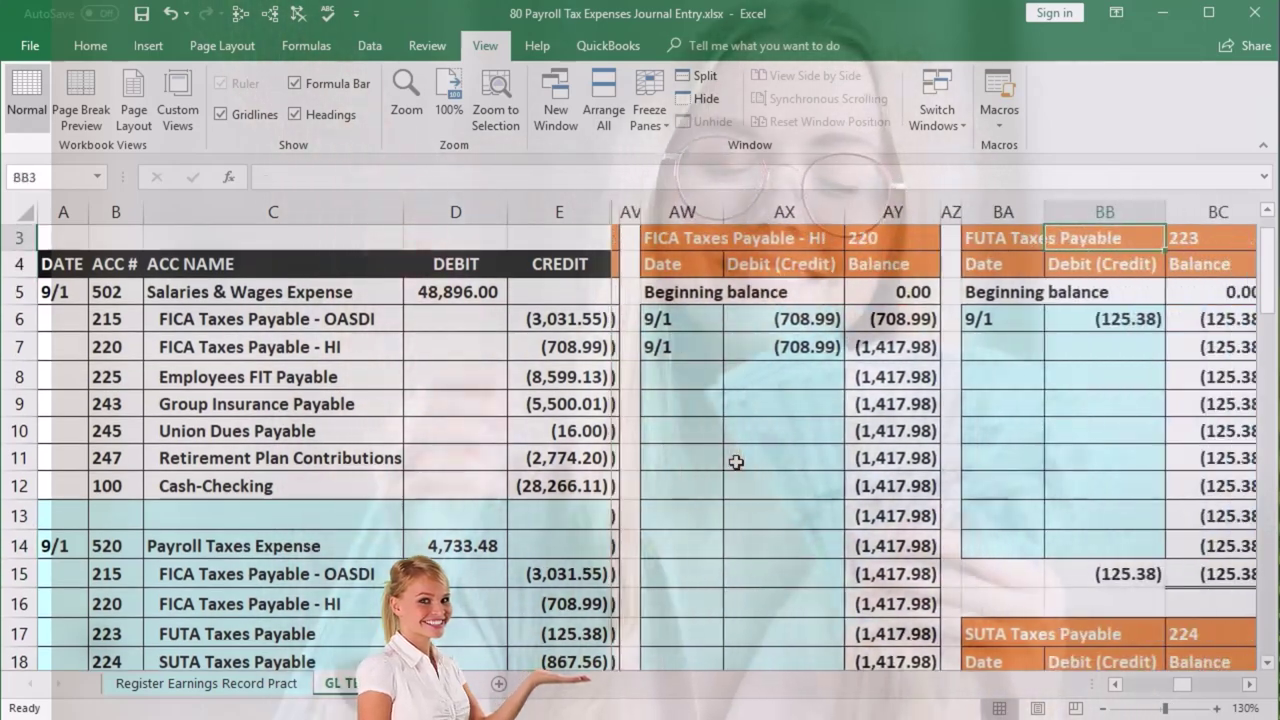
{"action": "scroll", "coordinate": [740, 466], "scroll_direction": "down", "scroll_amount": 3}
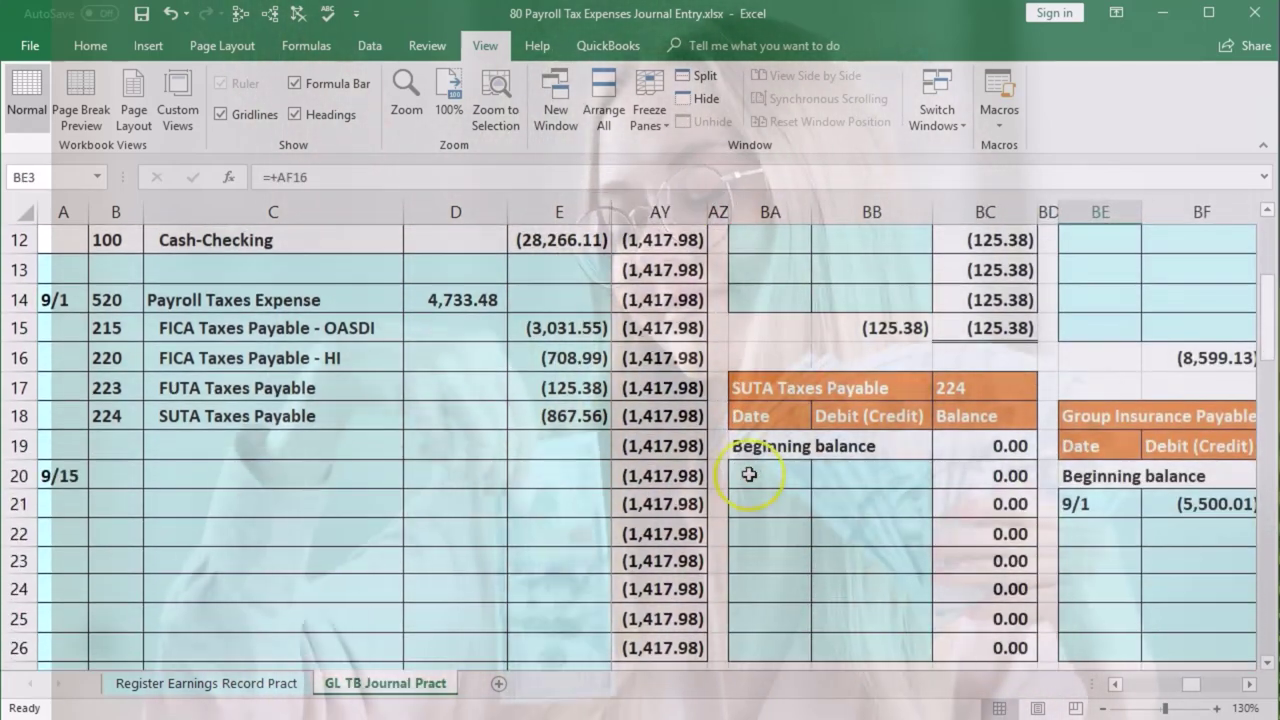
{"action": "left_click", "coordinate": [749, 474]}
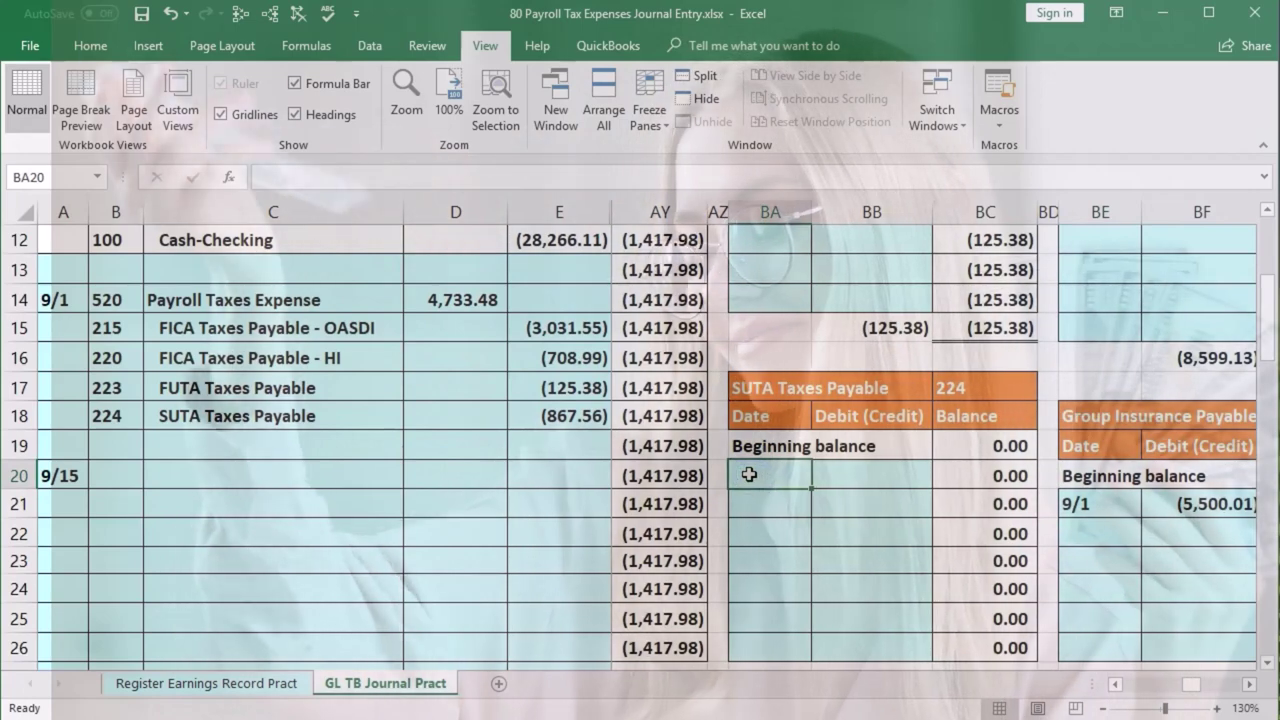
{"action": "type", "text": "9/1"}
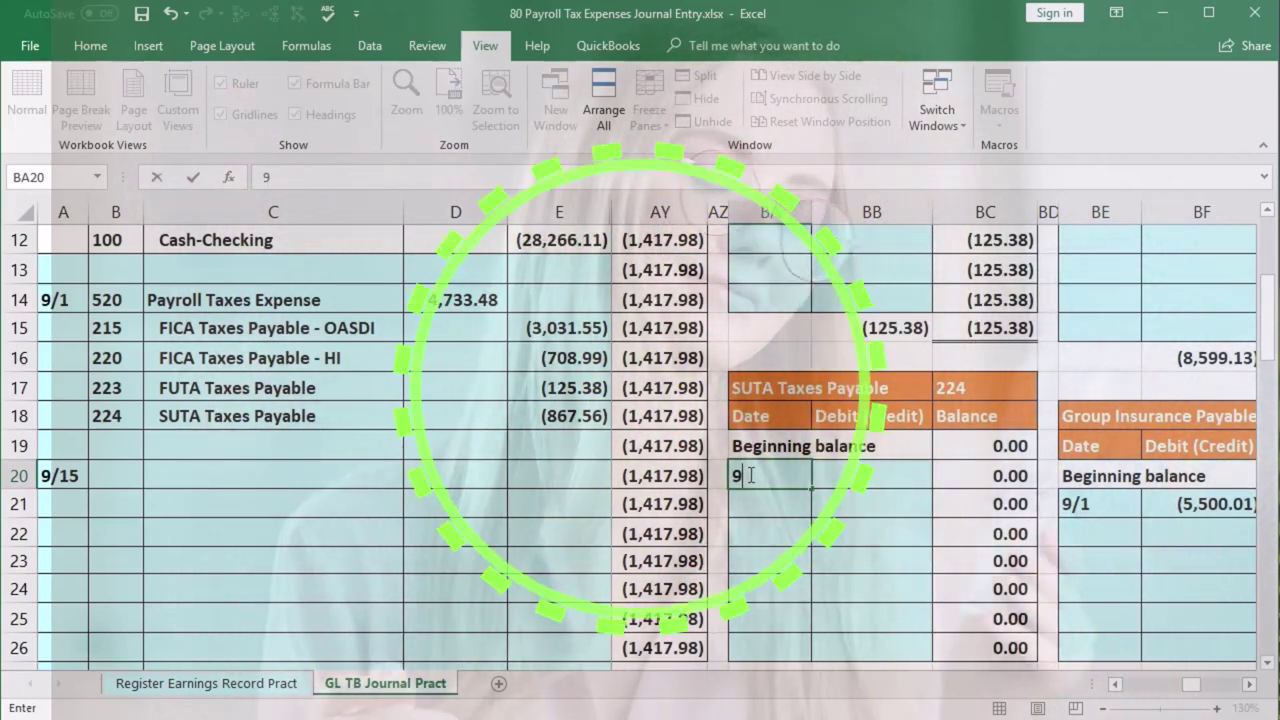
{"action": "key", "text": "Tab"}
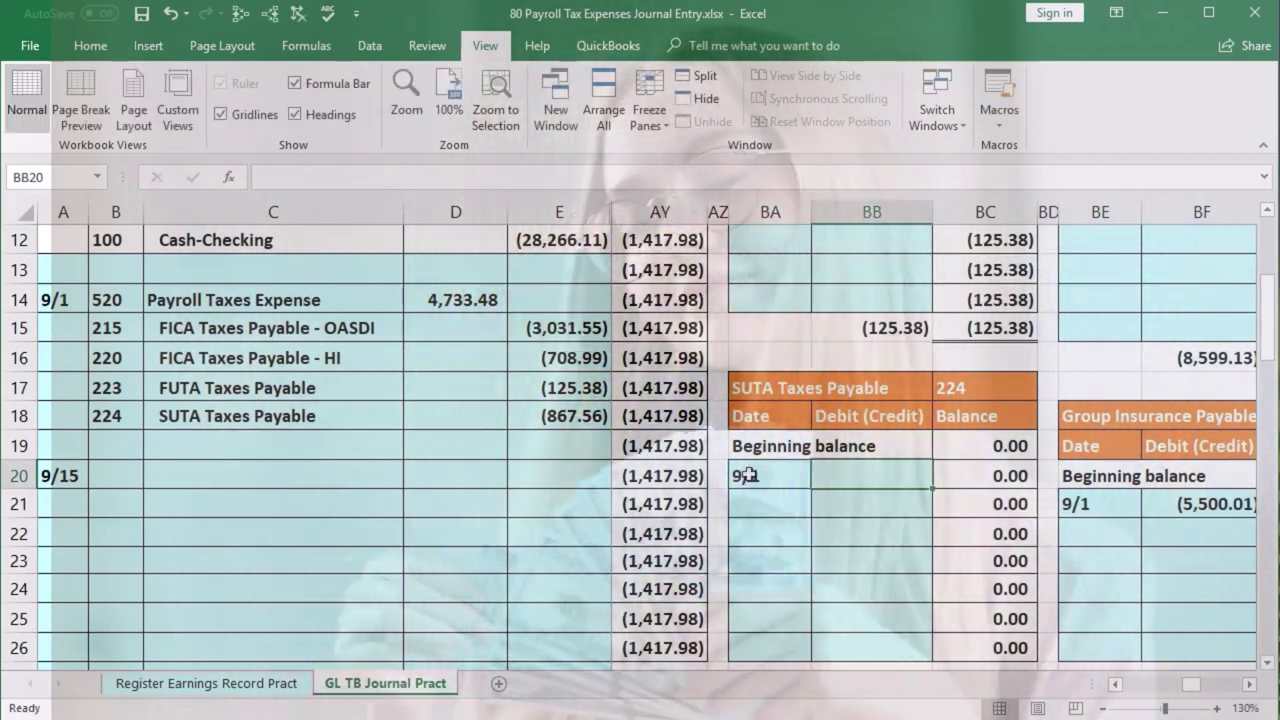
Step: Post the SUTA Taxes Payable credit to BB20 by linking it to the journal entry's credit in E18
{"action": "type", "text": "="}
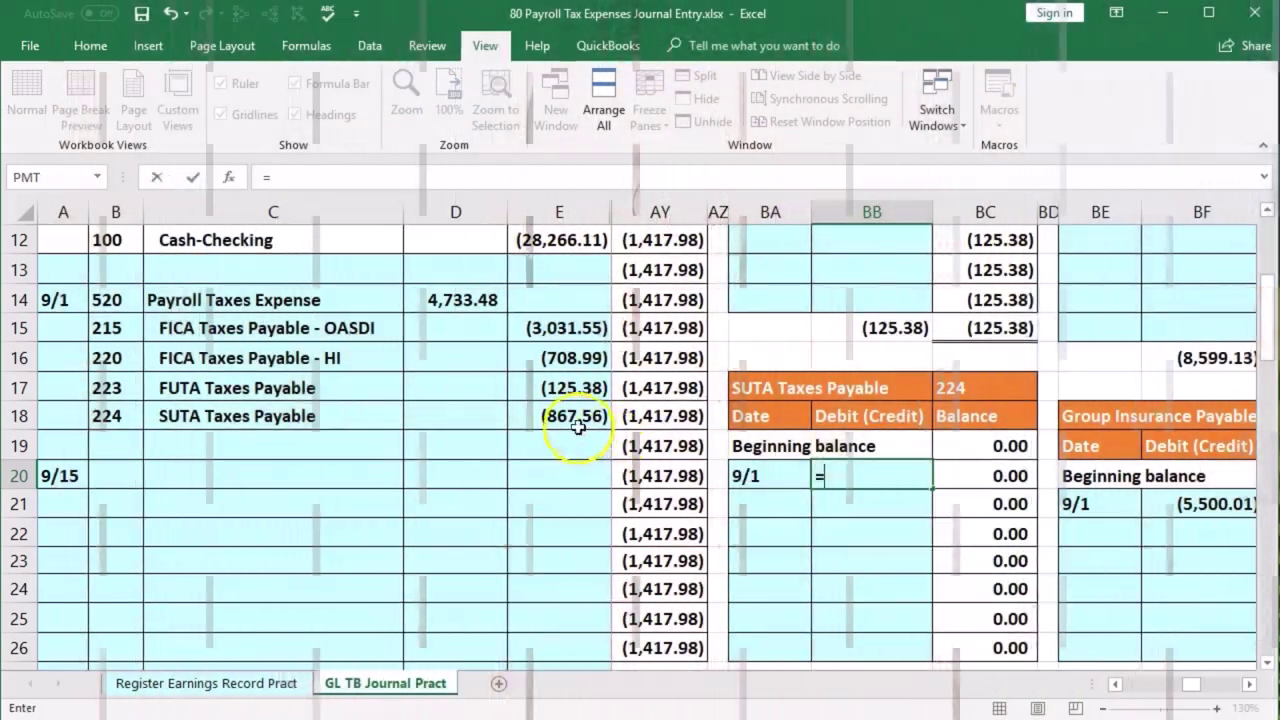
{"action": "left_click", "coordinate": [568, 416]}
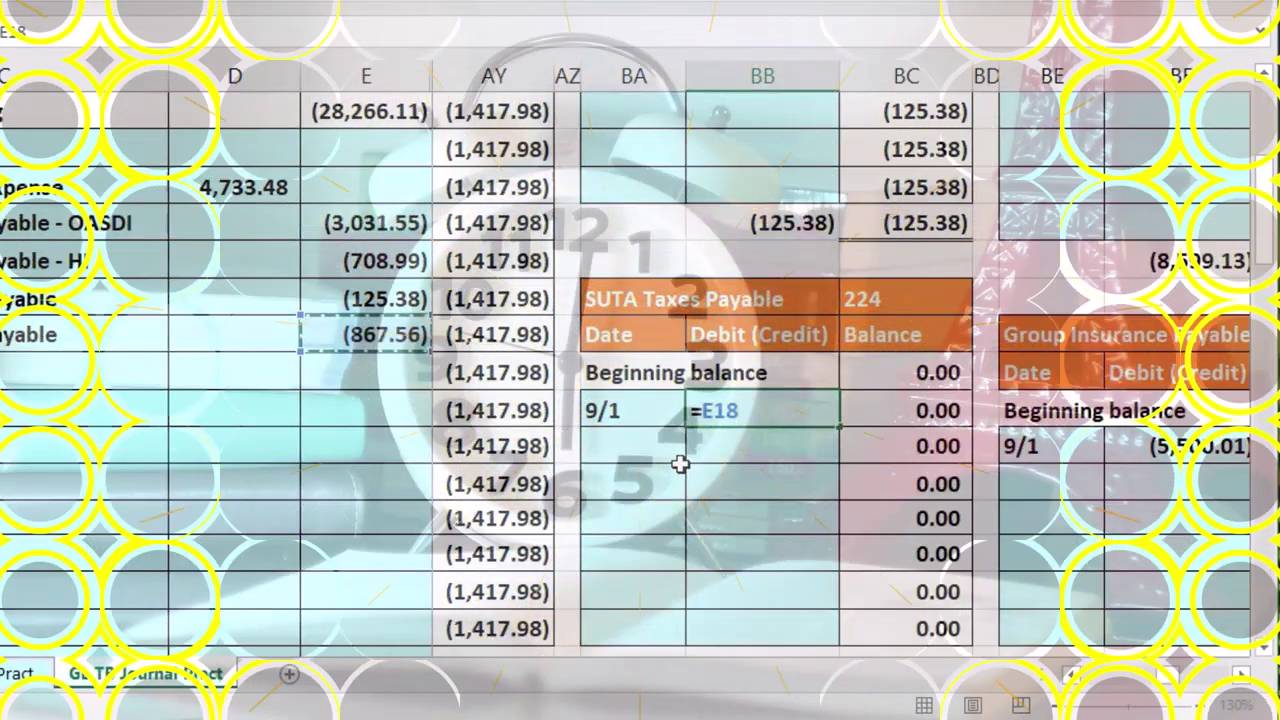
{"action": "key", "text": "Return"}
{"action": "left_click", "coordinate": [680, 463]}
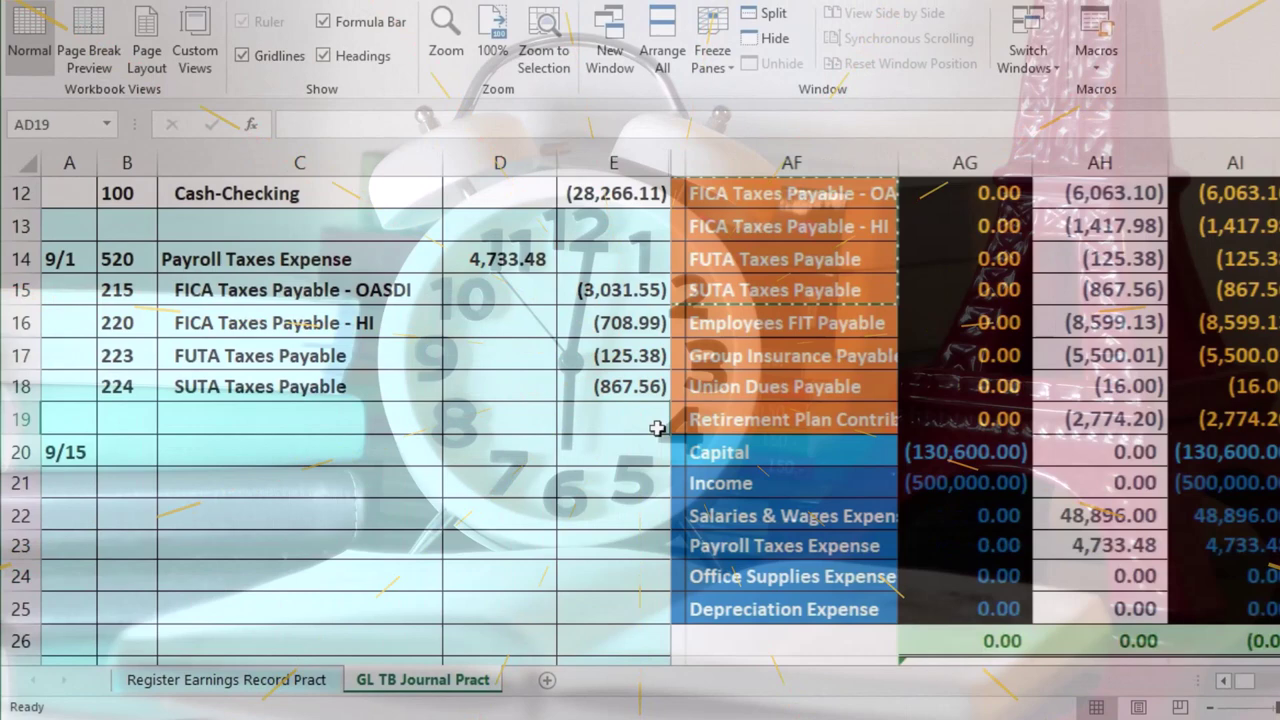
Step: Check the source formula of the SUTA Taxes Payable ending balance in AI15 and the trial balance's ending total in AI26
{"action": "scroll", "coordinate": [657, 428], "scroll_direction": "left", "scroll_amount": 1}
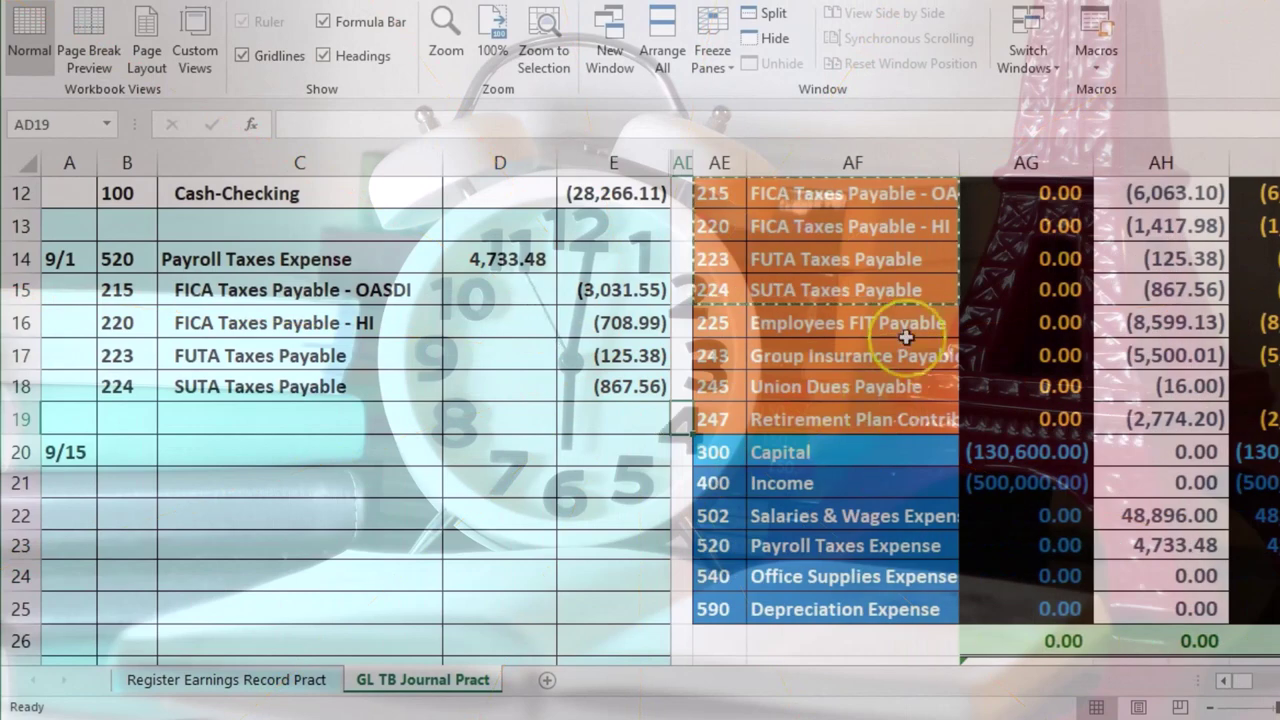
{"action": "left_click", "coordinate": [1250, 289]}
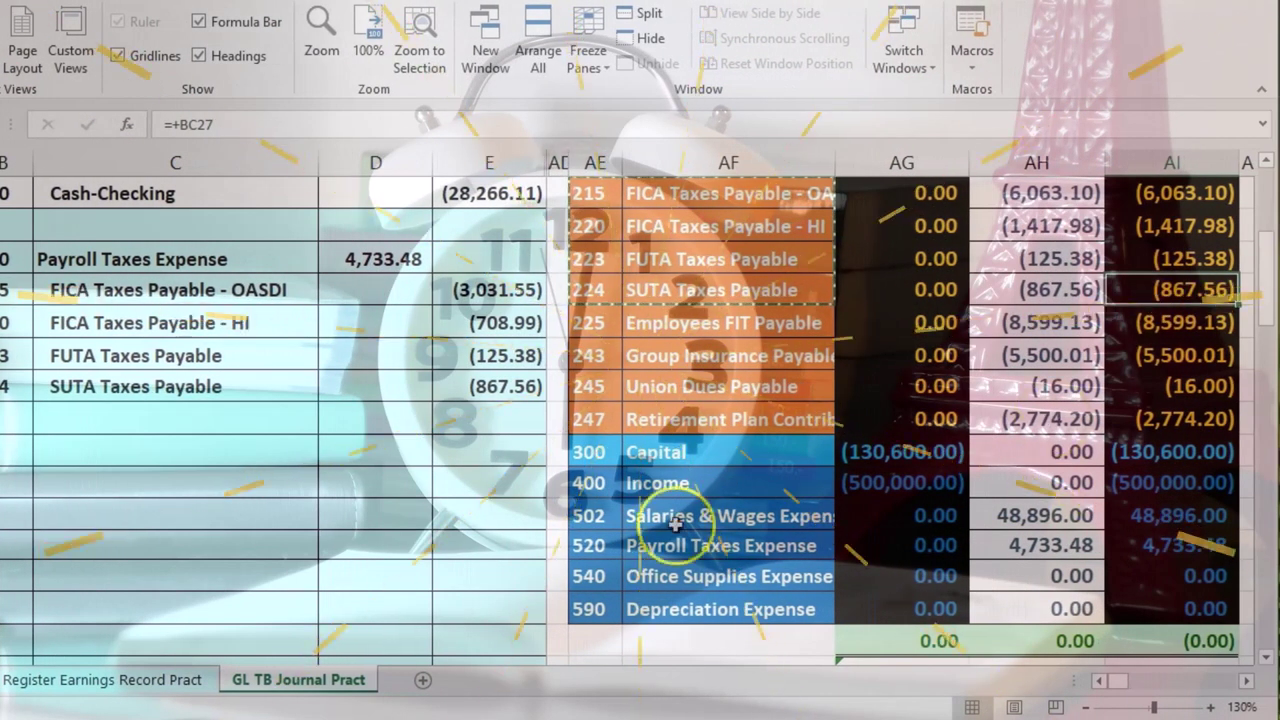
{"action": "scroll", "coordinate": [751, 586], "scroll_direction": "up", "scroll_amount": 1}
{"action": "scroll", "coordinate": [757, 591], "scroll_direction": "down", "scroll_amount": 2}
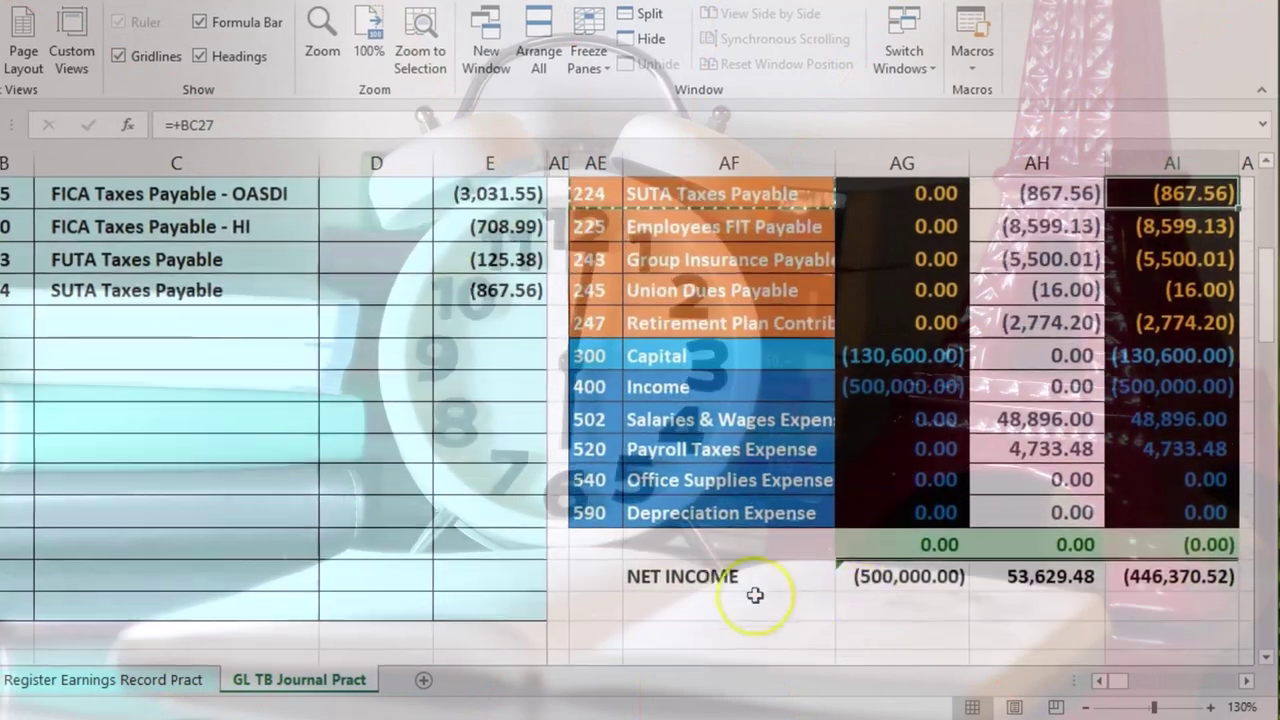
{"action": "left_click", "coordinate": [1188, 547]}
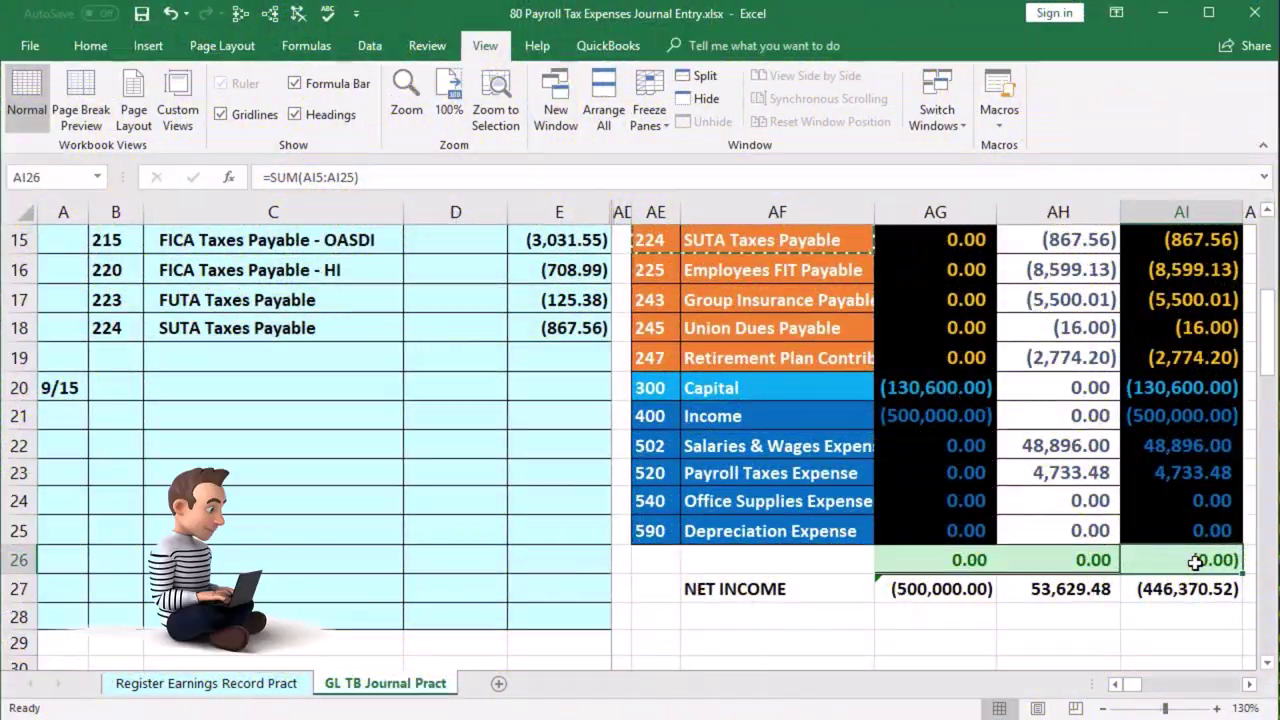